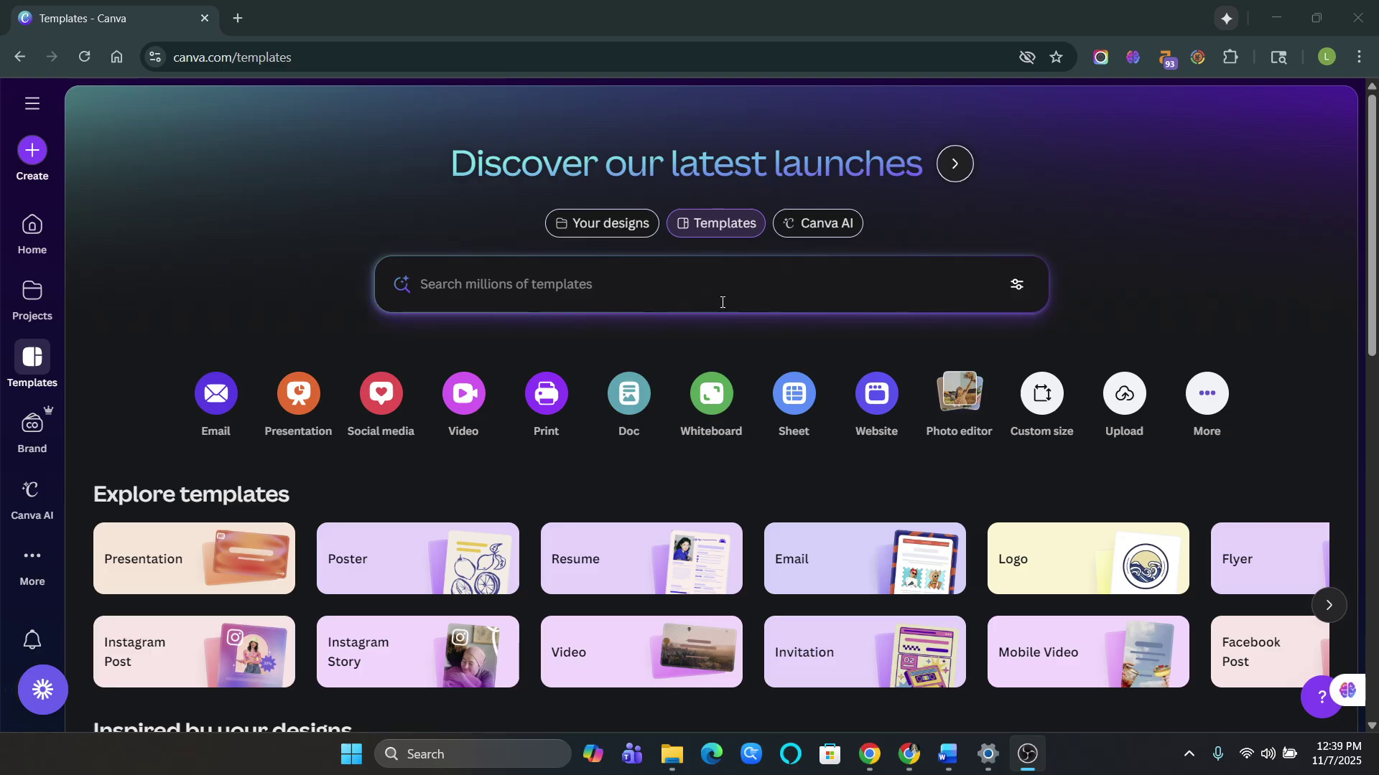
# - Search templates for 'christmas cards' and open the Beige Minimalist Holiday Family Photo card
pyautogui.click(722, 303)
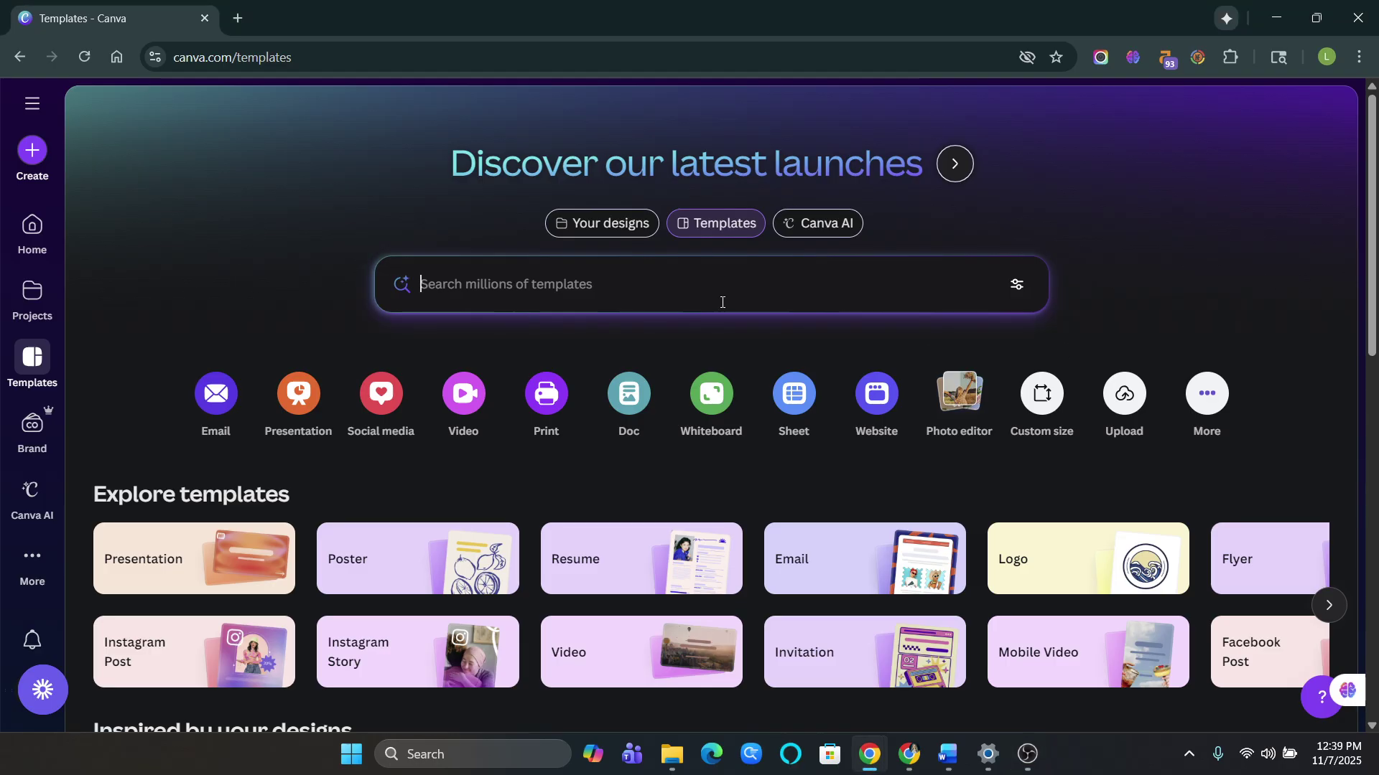
pyautogui.write('cHRIST')
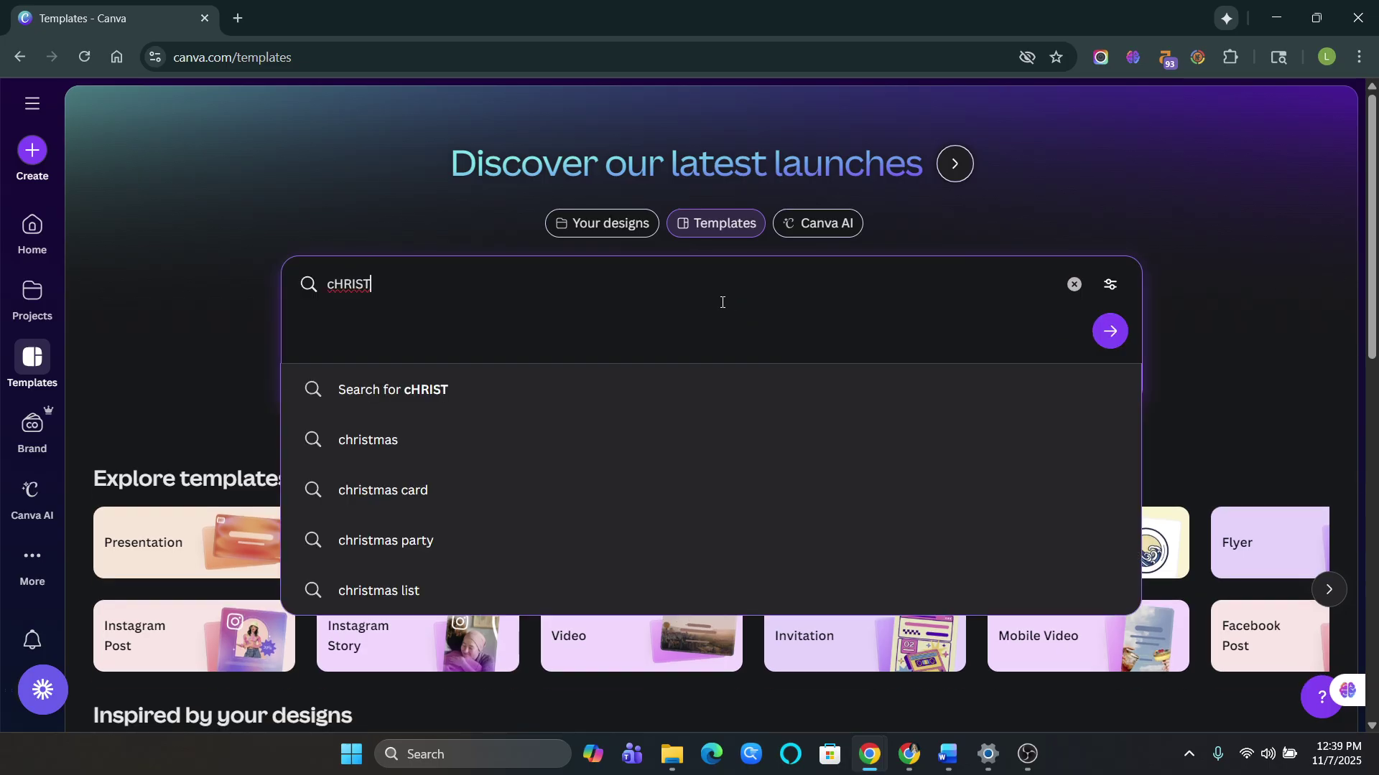
pyautogui.write('mas cards')
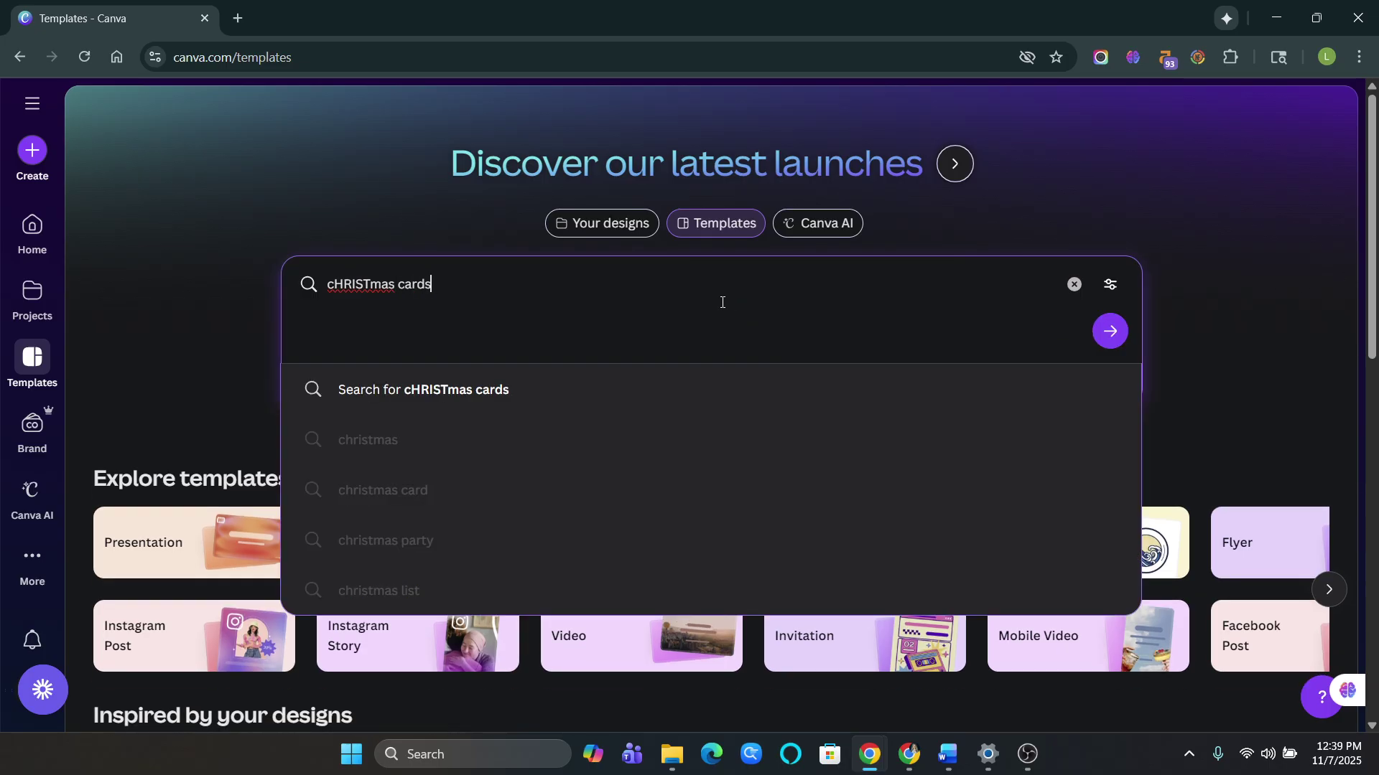
pyautogui.press('Return')
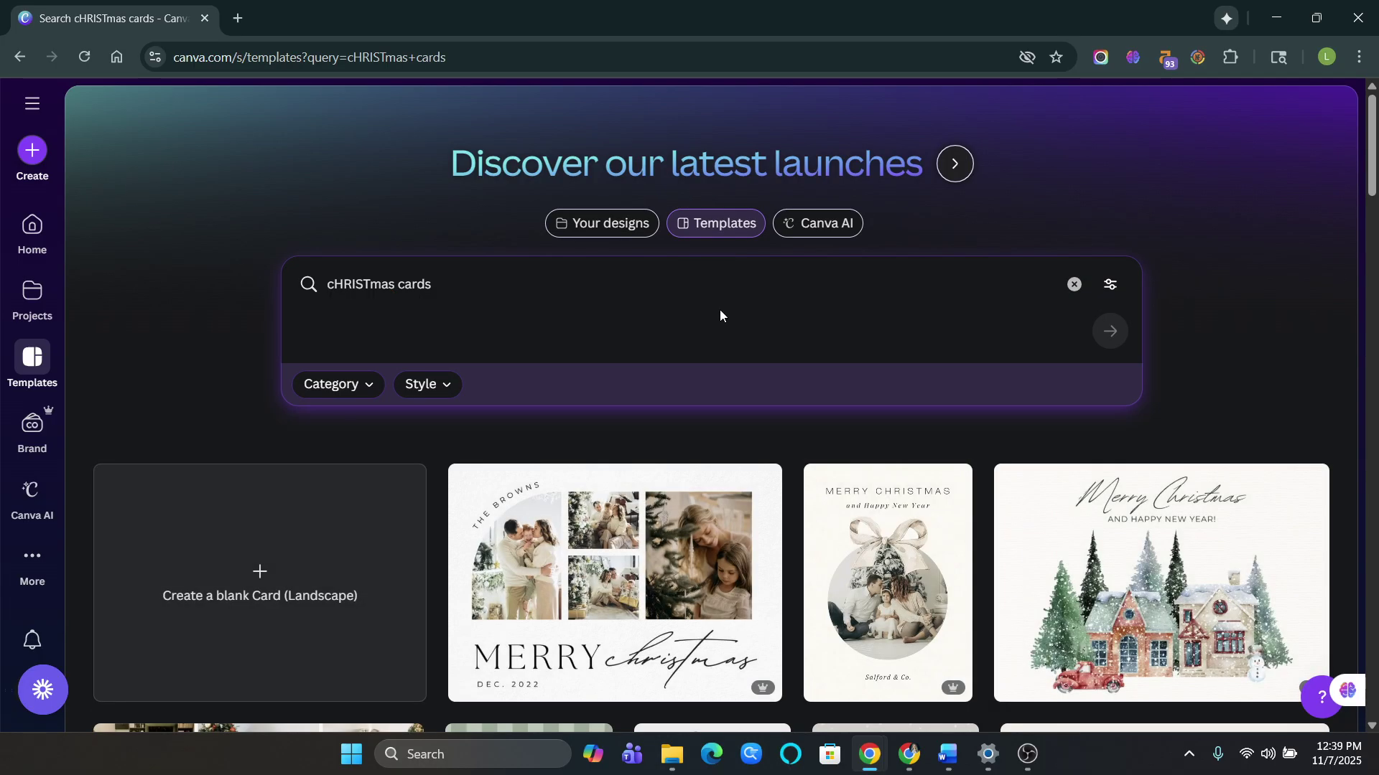
pyautogui.scroll(-20, 1205, 379)
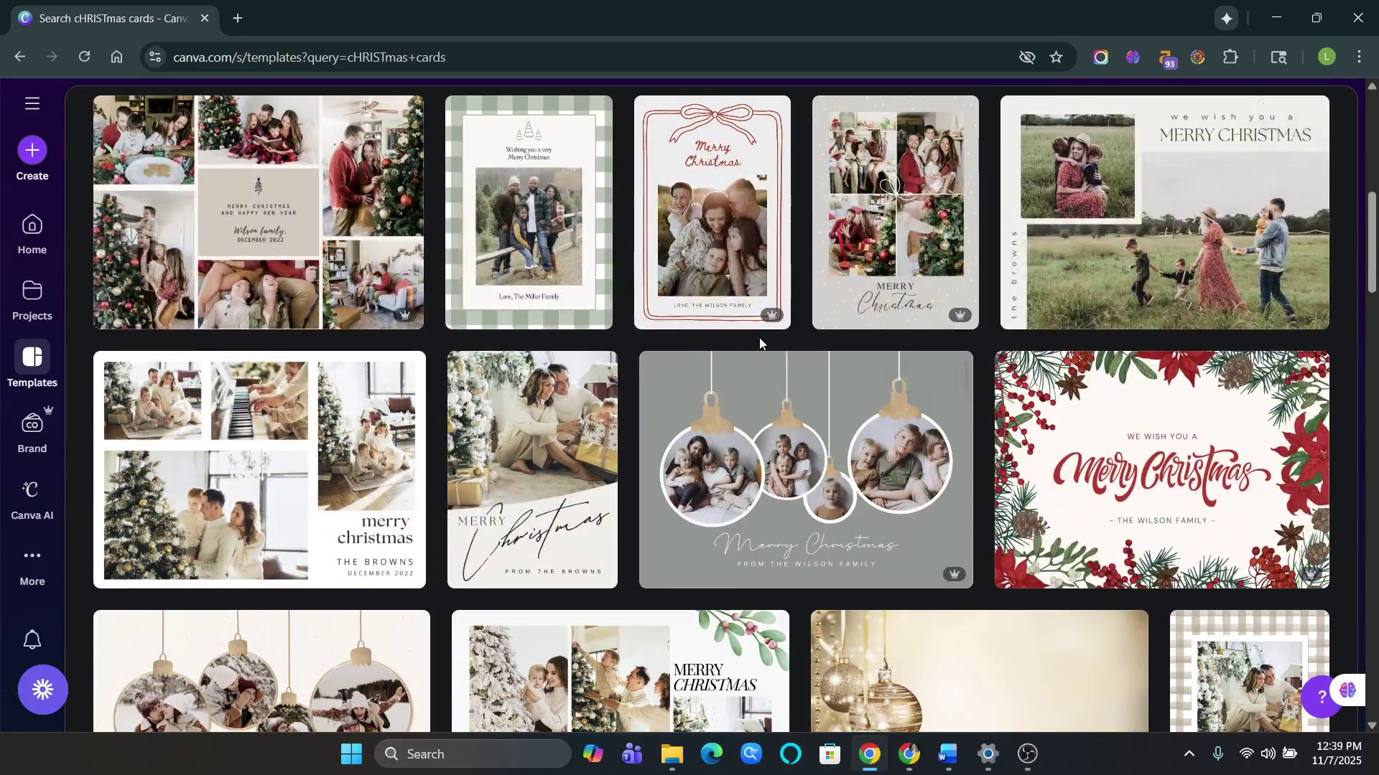
pyautogui.scroll(-15, 759, 343)
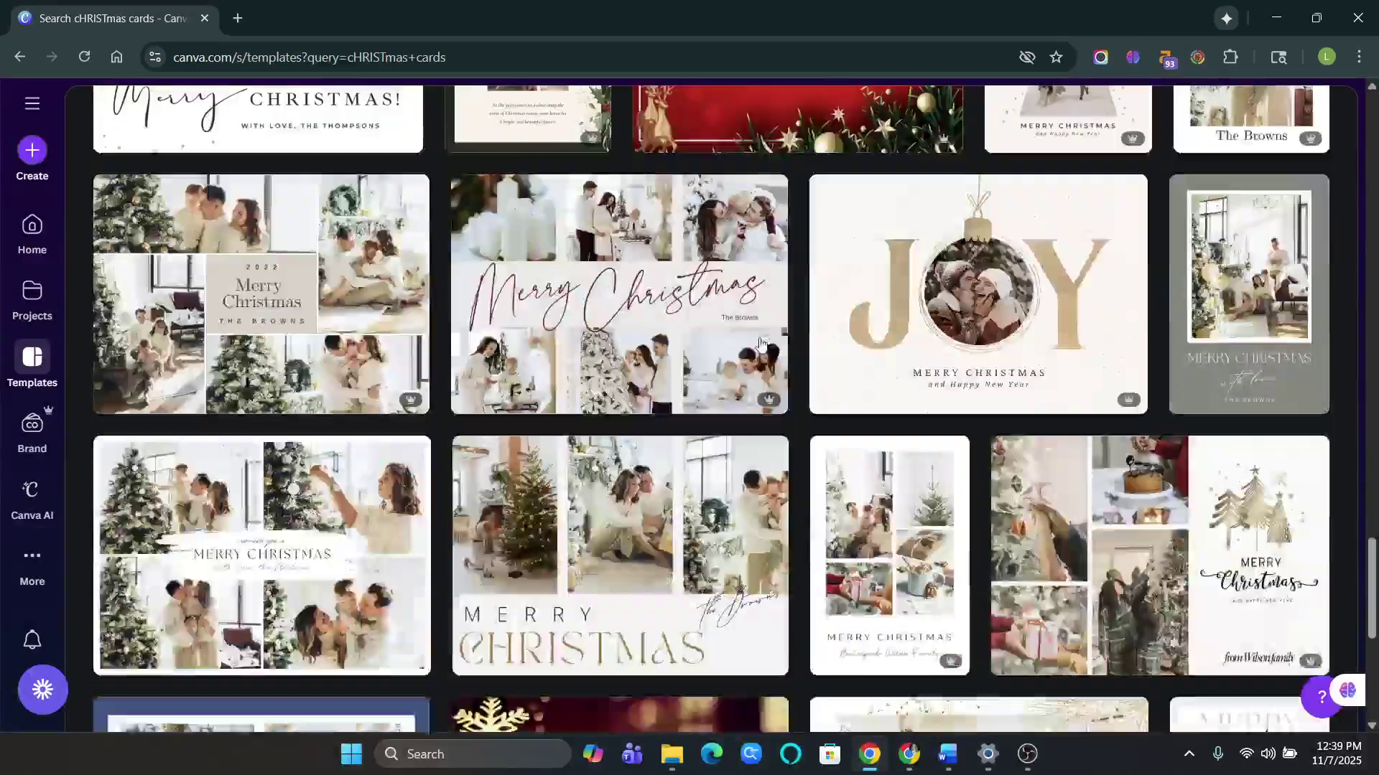
pyautogui.scroll(-15, 759, 343)
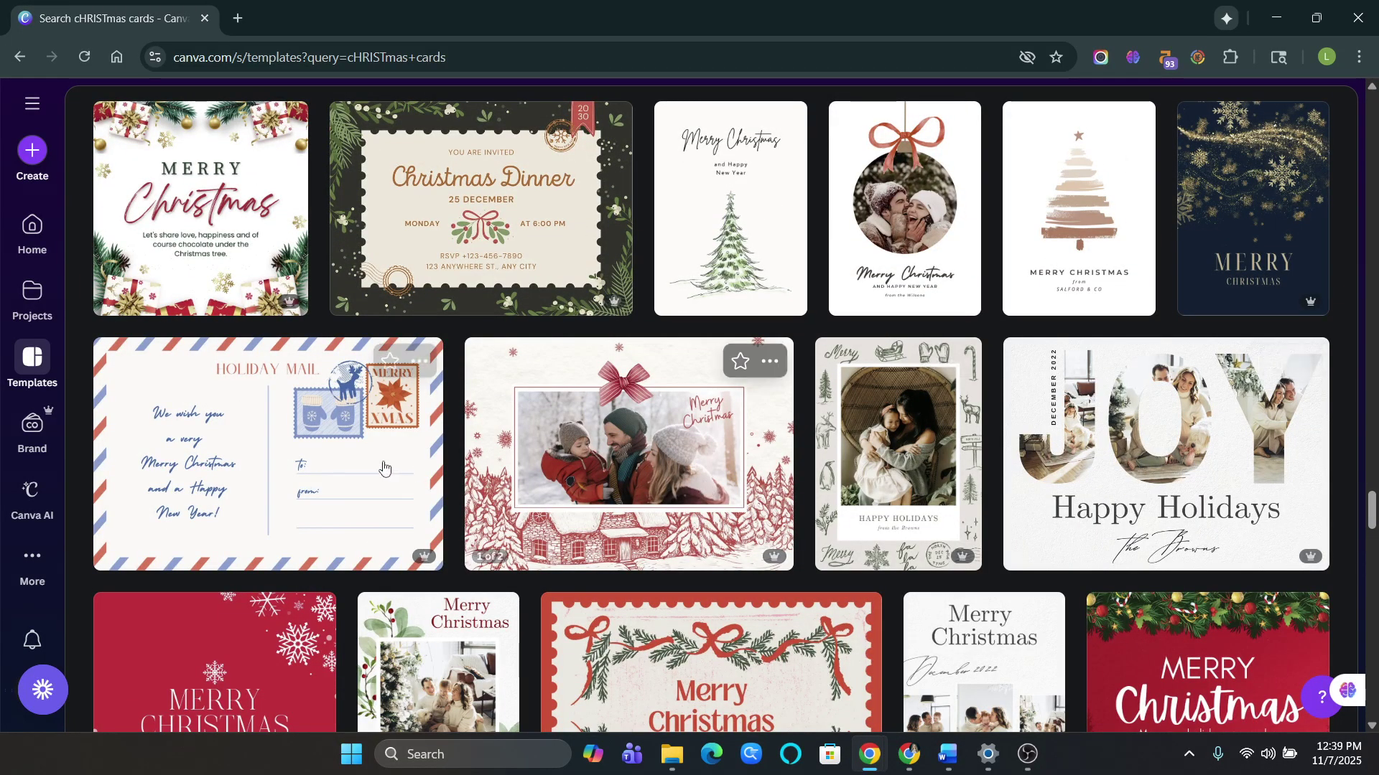
pyautogui.scroll(-6, 745, 446)
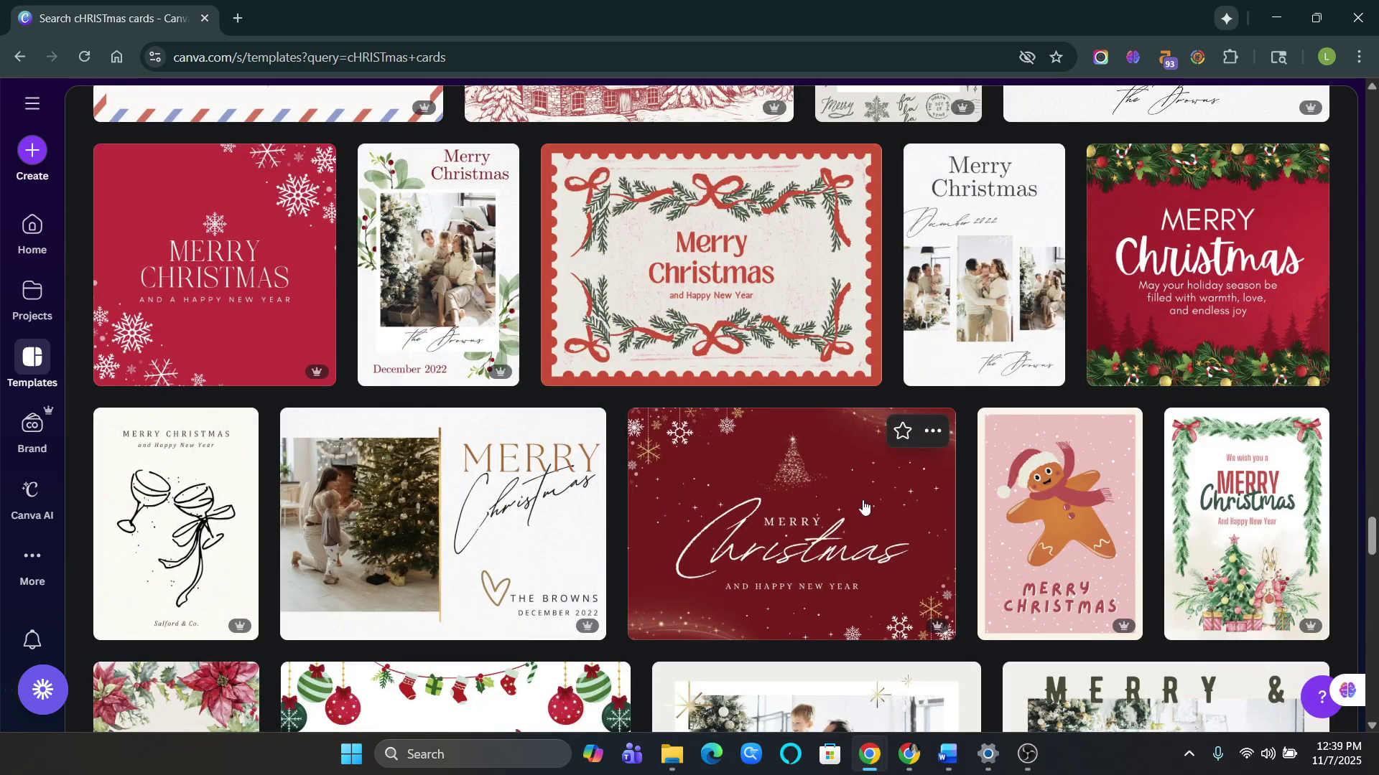
pyautogui.scroll(-6, 863, 504)
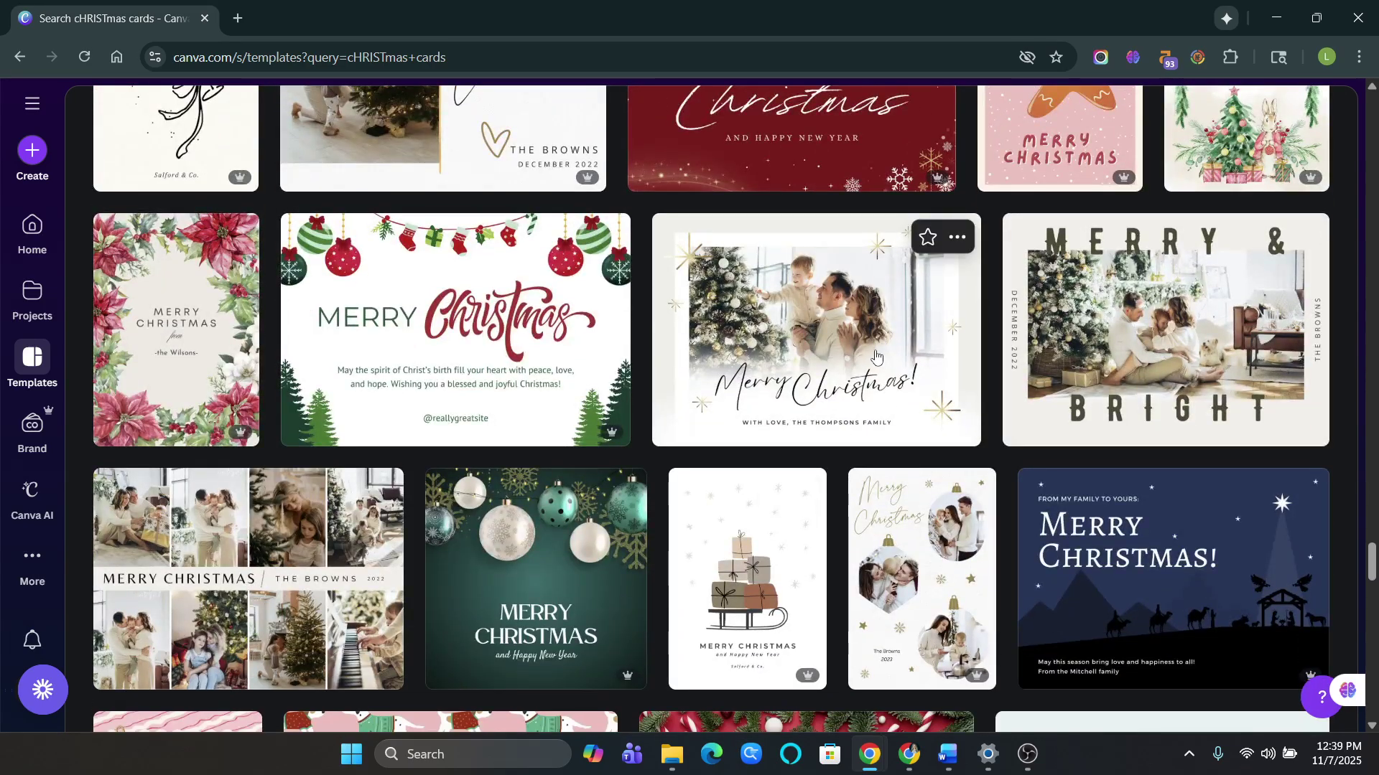
pyautogui.click(846, 343)
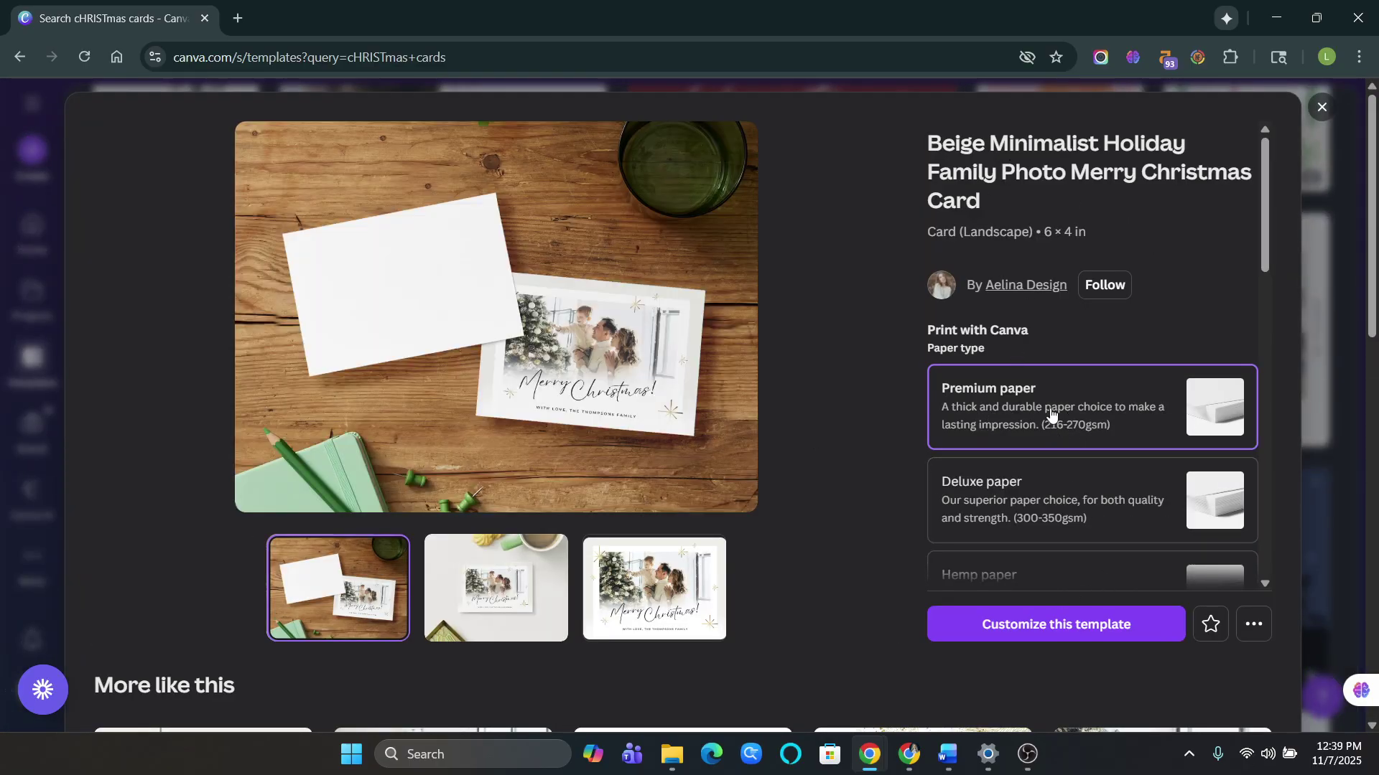
# - Scroll down the Beige Minimalist Merry Christmas card's template preview
pyautogui.scroll(-3, 1052, 431)
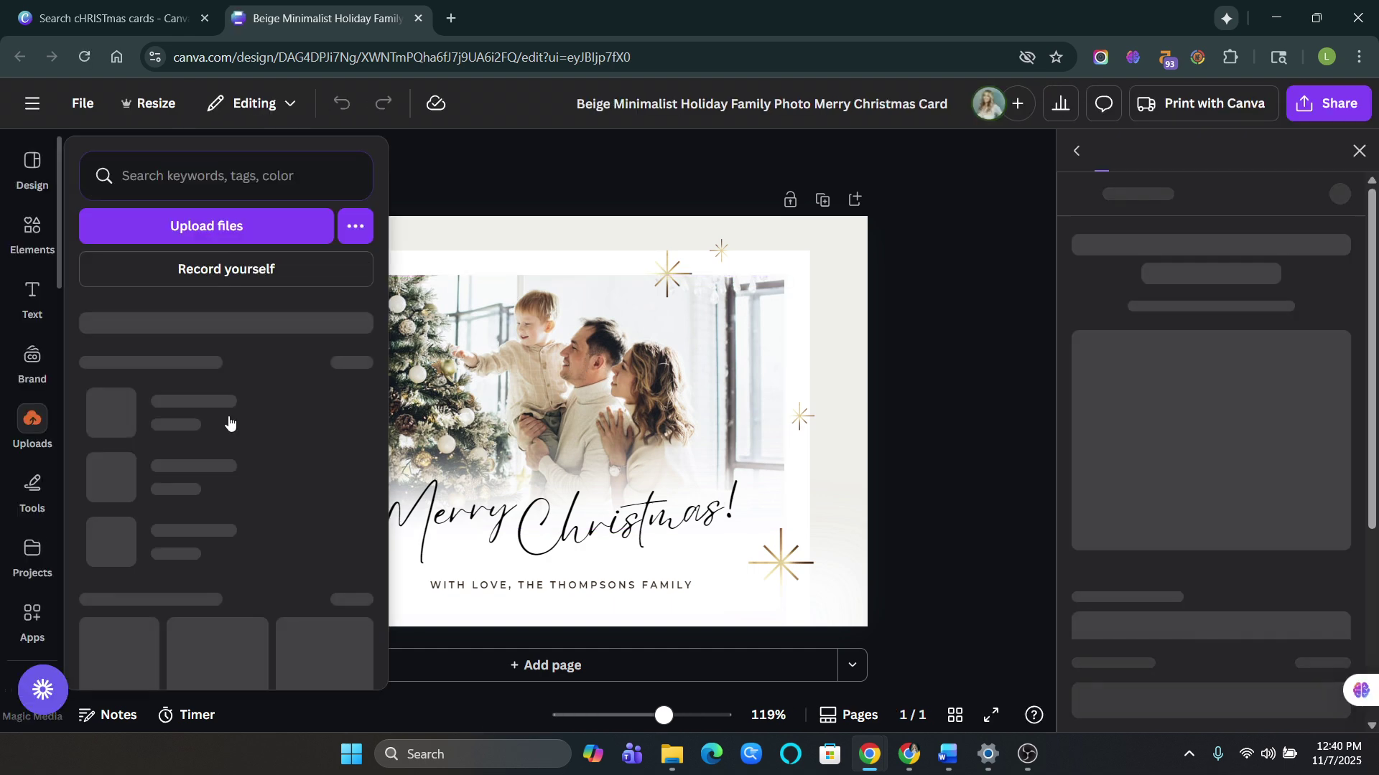
# - Replace the card photo with the uploaded forest family photo, shifted down in its frame
pyautogui.click(32, 425)
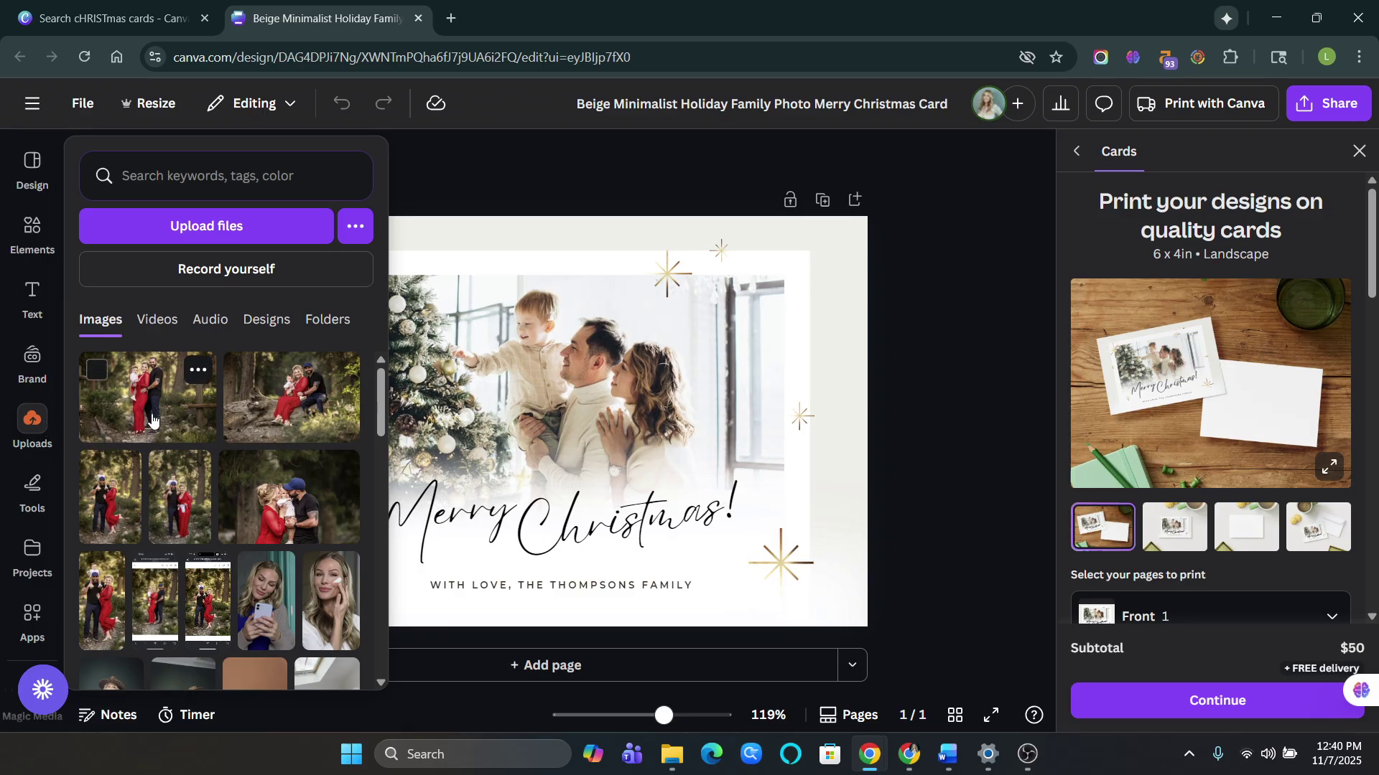
pyautogui.moveTo(126, 420); pyautogui.dragTo(557, 370)
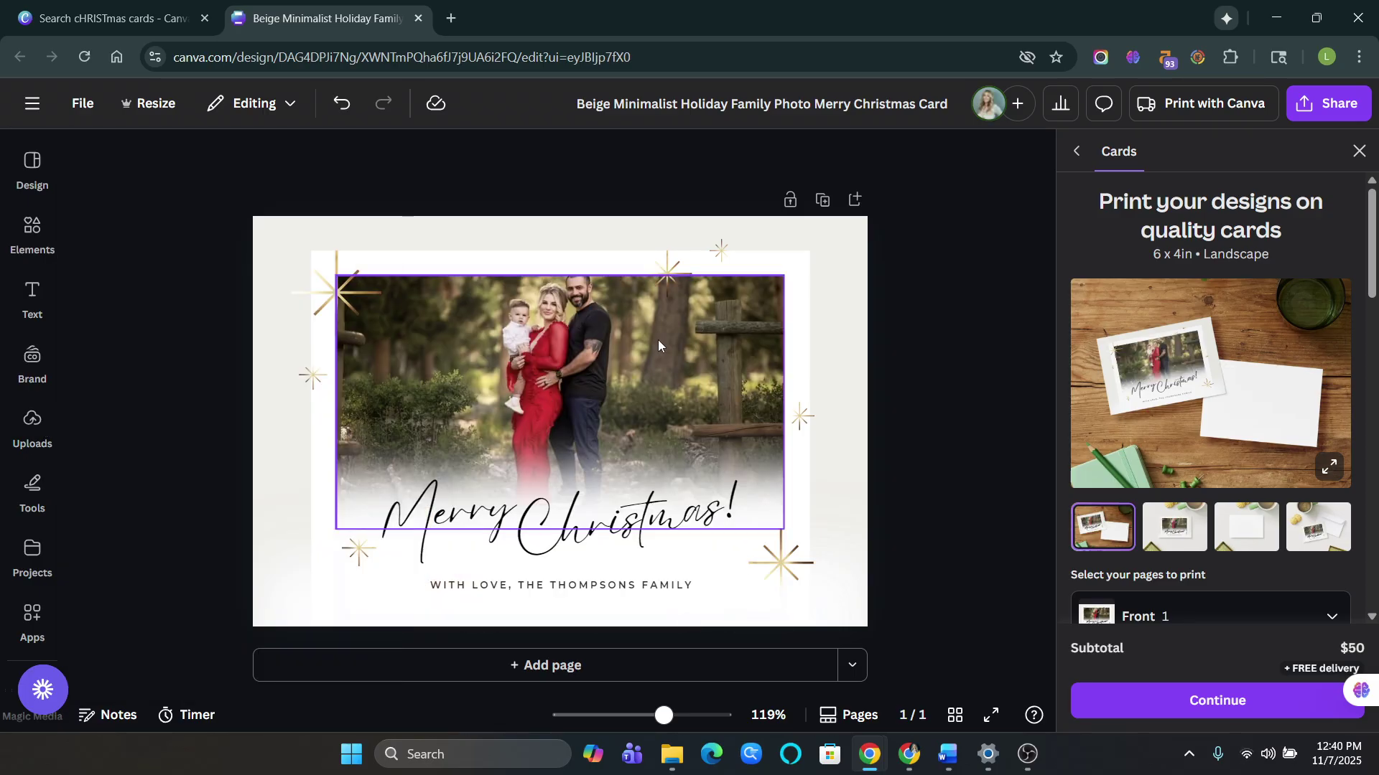
pyautogui.doubleClick(658, 339)
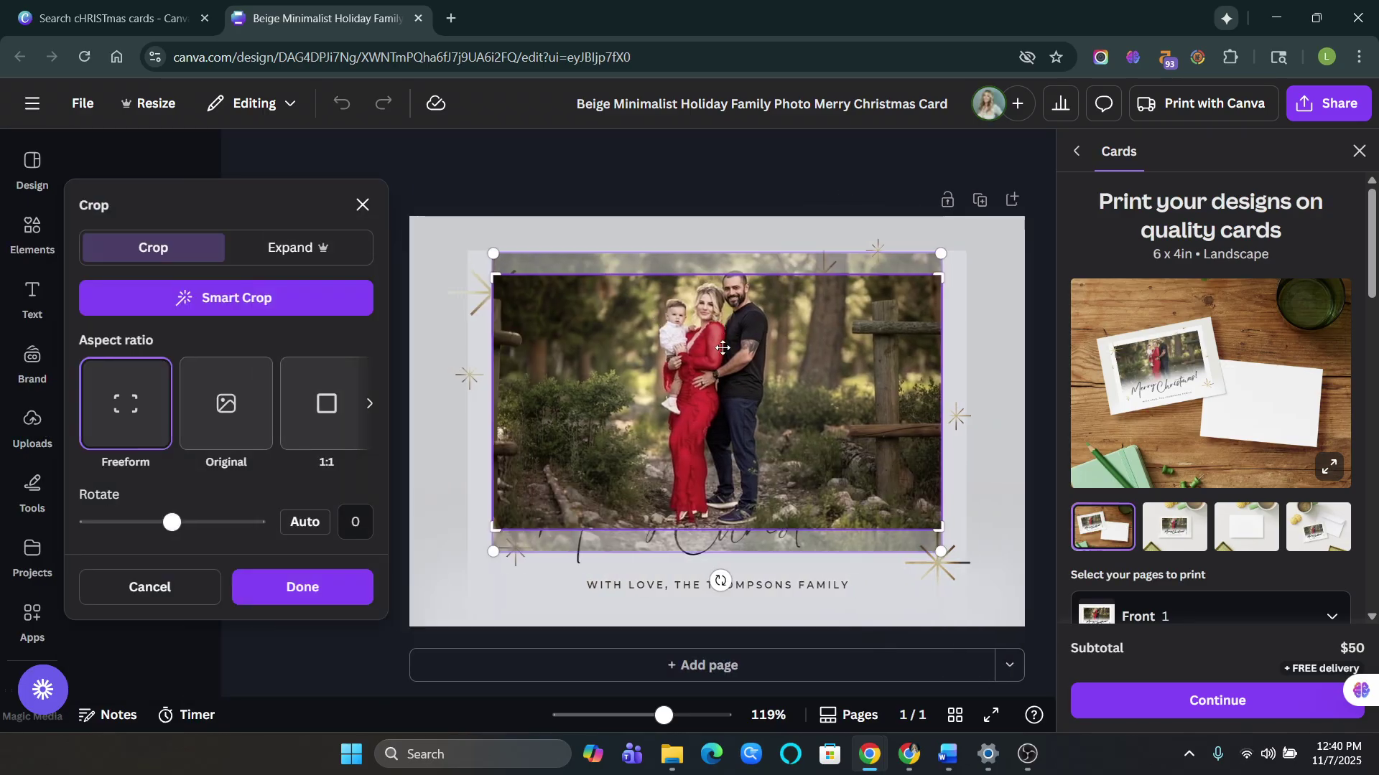
pyautogui.moveTo(722, 359); pyautogui.dragTo(721, 381)
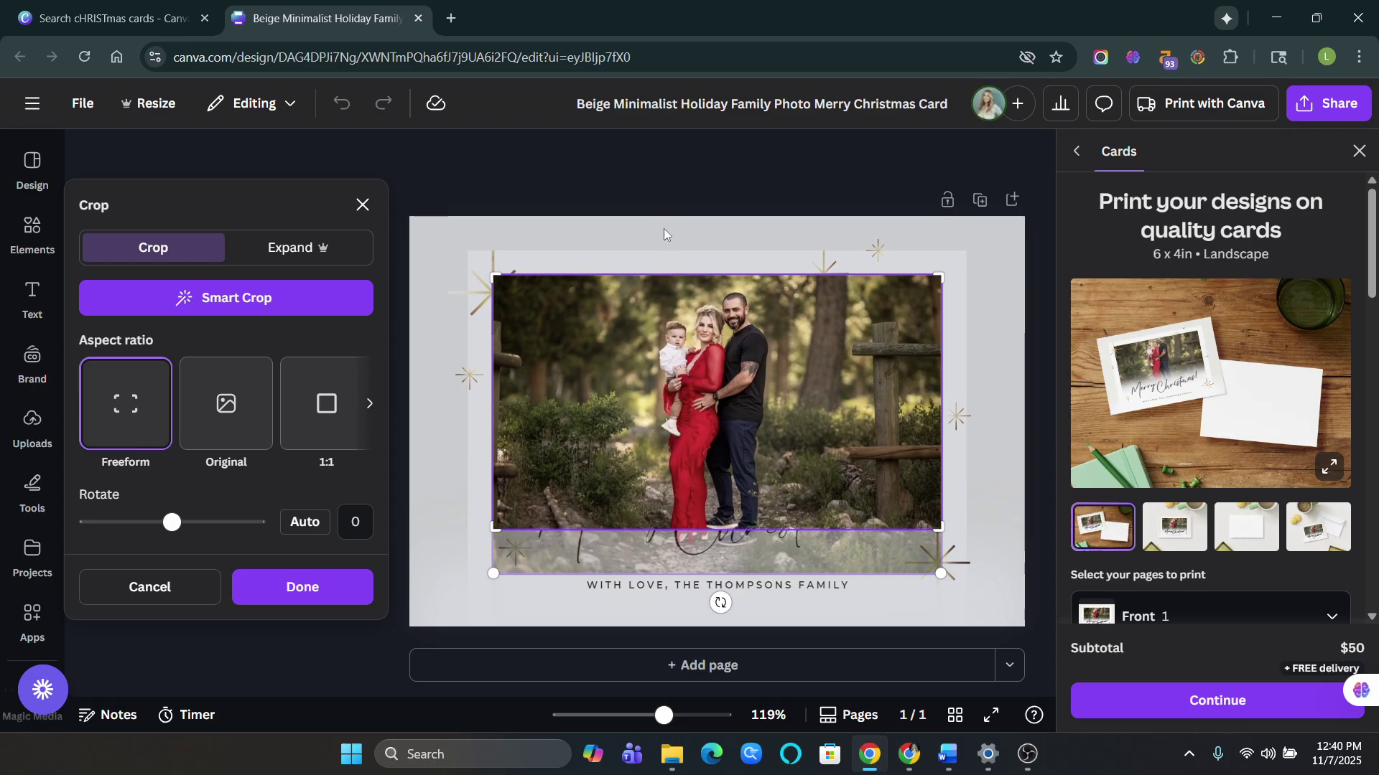
pyautogui.click(300, 587)
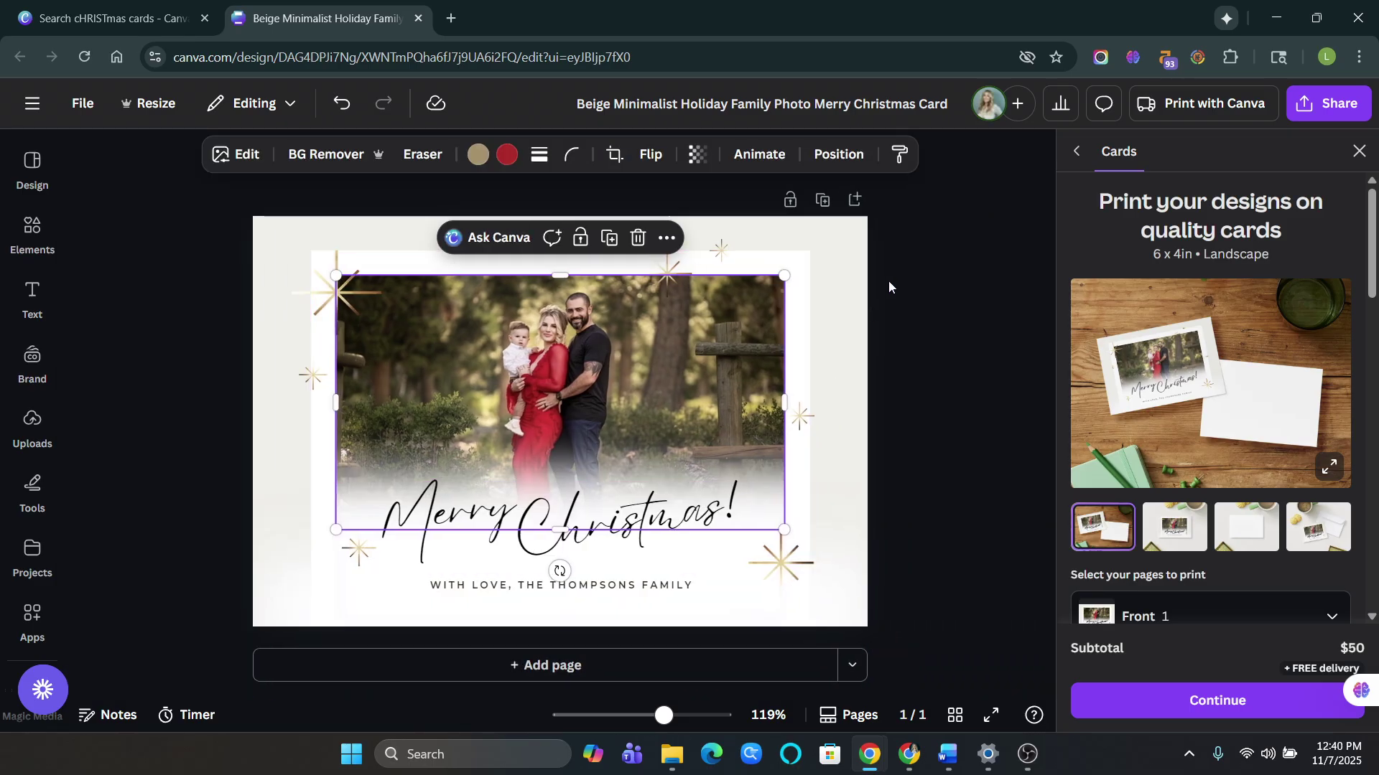
# - Replace the family surname in the 'With love' sign-off line with the new family name
pyautogui.click(626, 588)
pyautogui.click(626, 587)
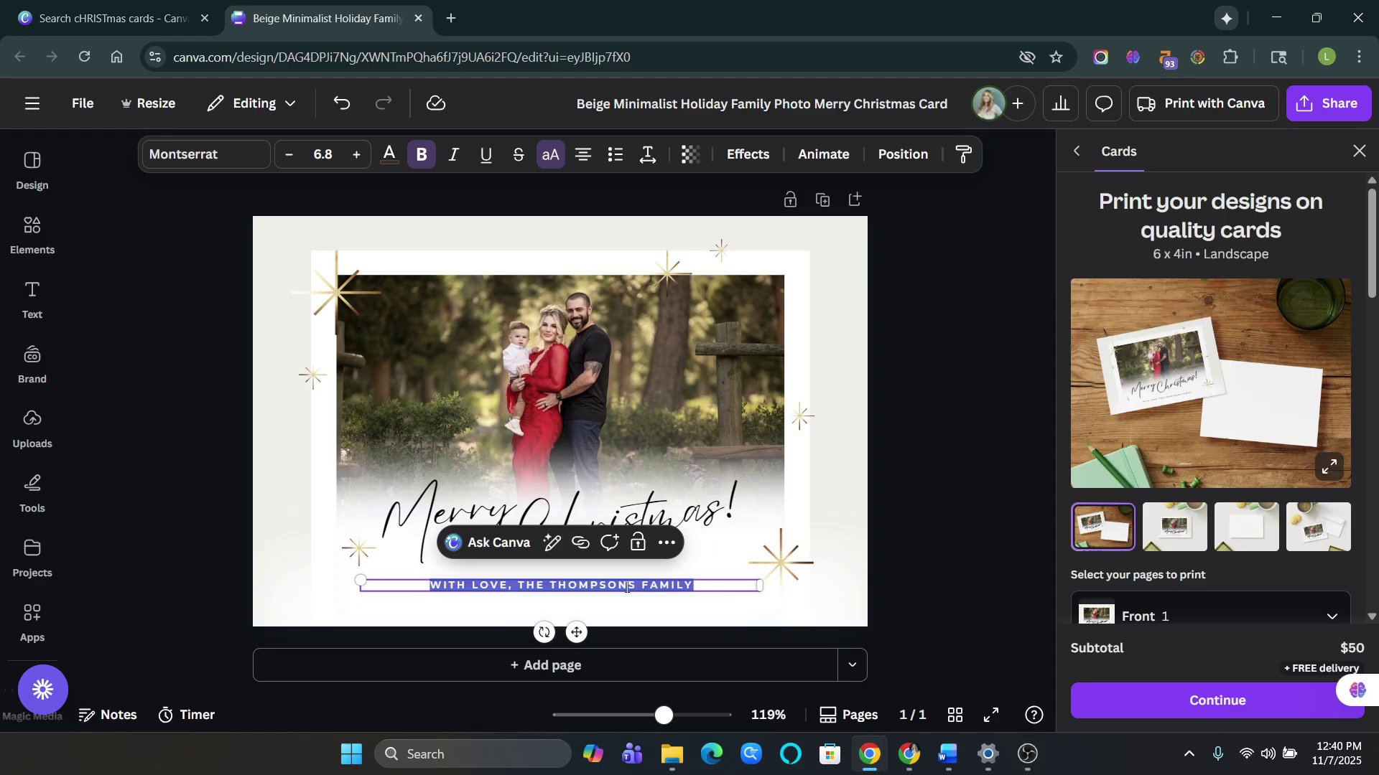
pyautogui.click(637, 586)
pyautogui.press('BackSpace')
pyautogui.press('BackSpace')
pyautogui.press('BackSpace')
pyautogui.press('BackSpace')
pyautogui.press('BackSpace')
pyautogui.press('BackSpace')
pyautogui.press('BackSpace')
pyautogui.press('BackSpace')
pyautogui.press('BackSpace')
pyautogui.write('SKOLNIK')
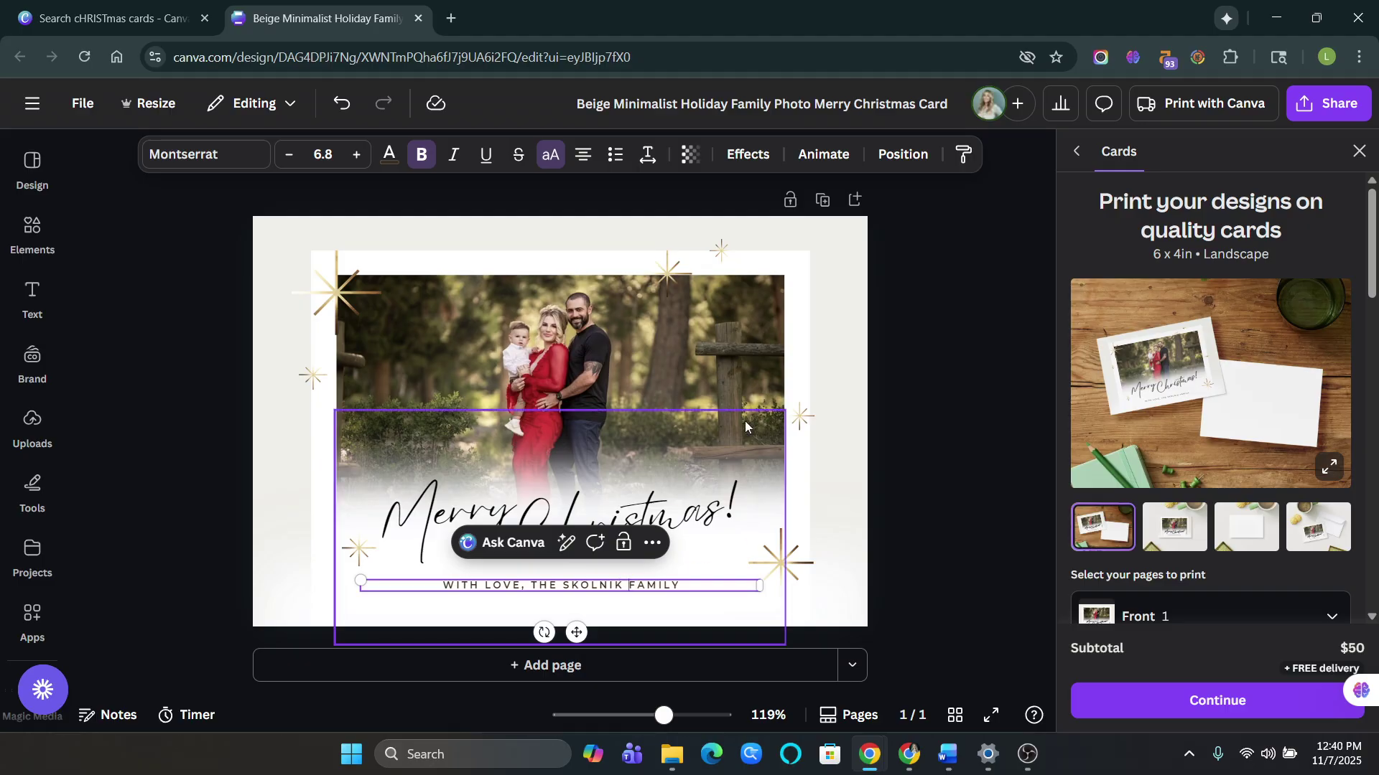
# - Try red, dark red, green and gradient presets on the card's page background
pyautogui.click(899, 430)
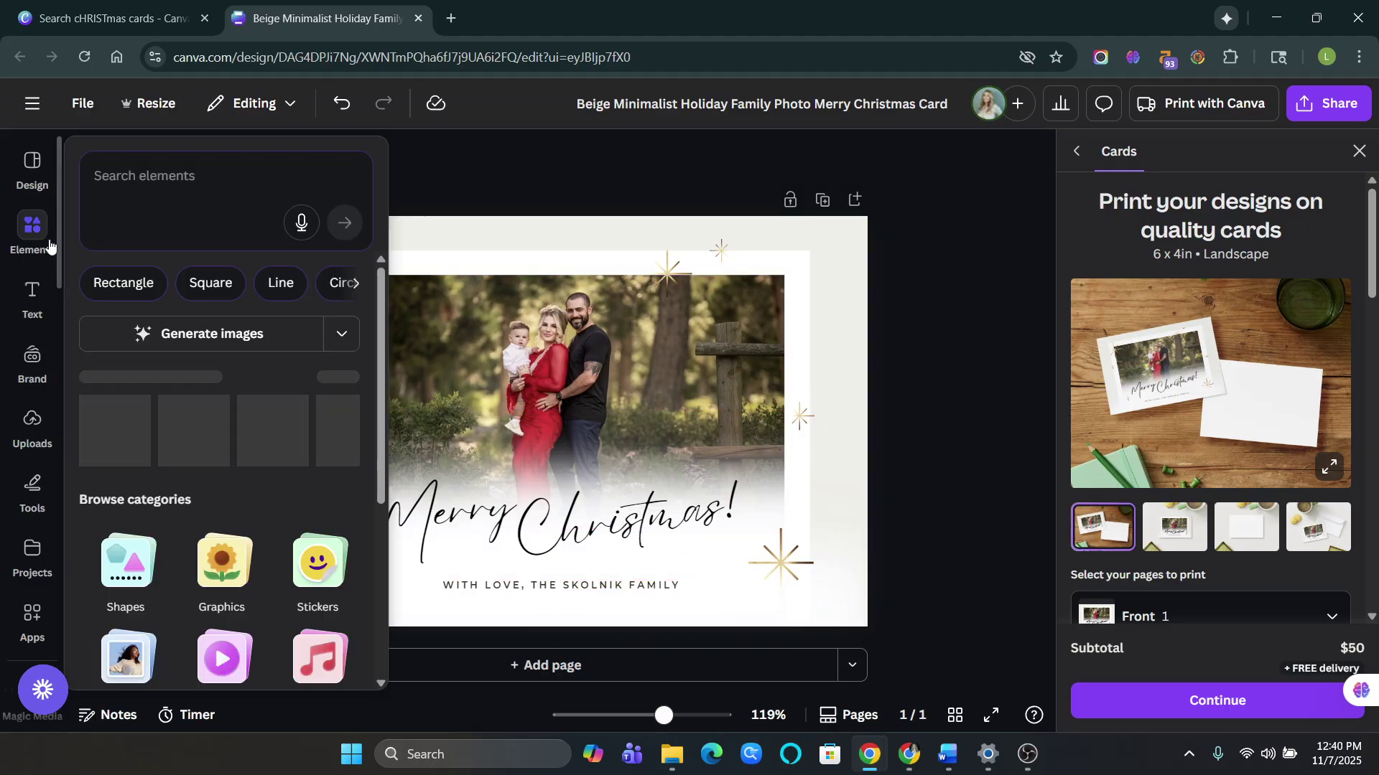
pyautogui.click(635, 246)
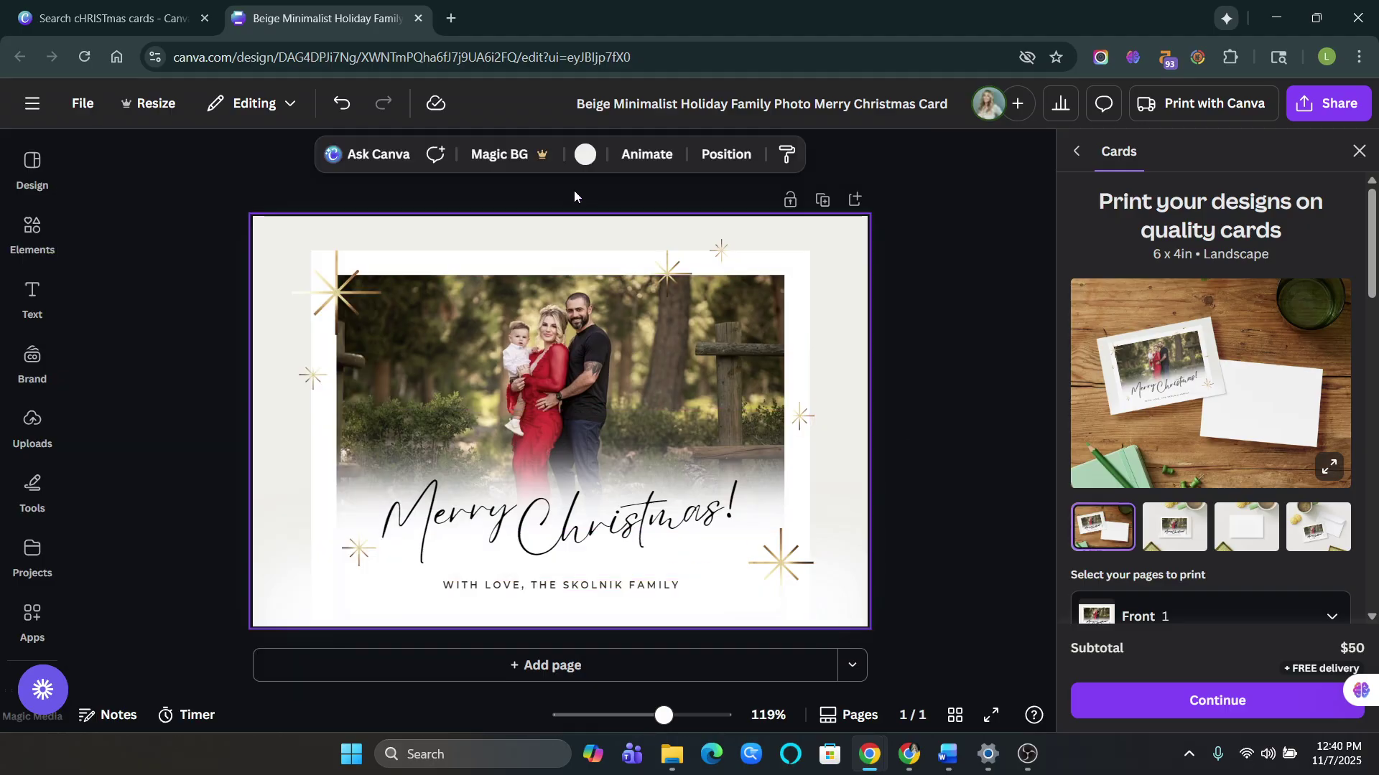
pyautogui.click(585, 154)
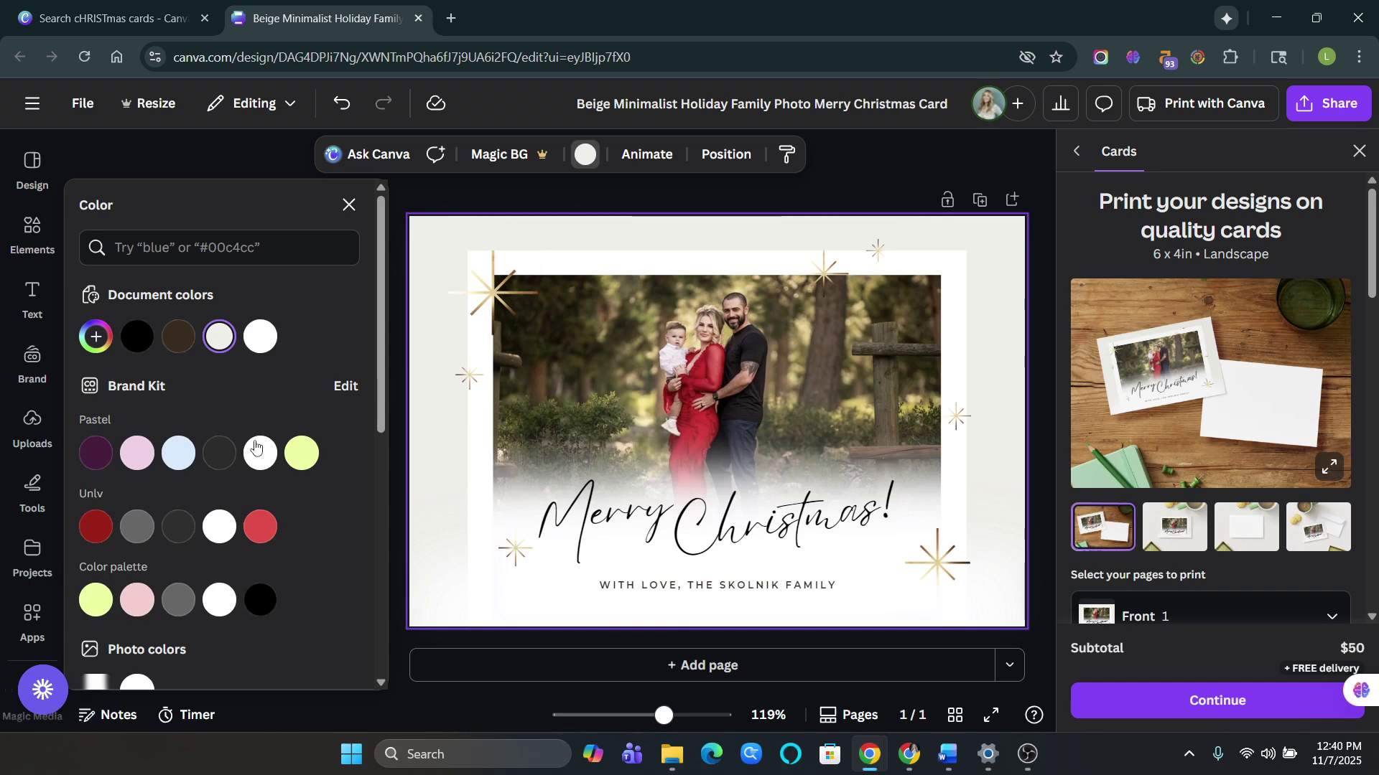
pyautogui.click(261, 527)
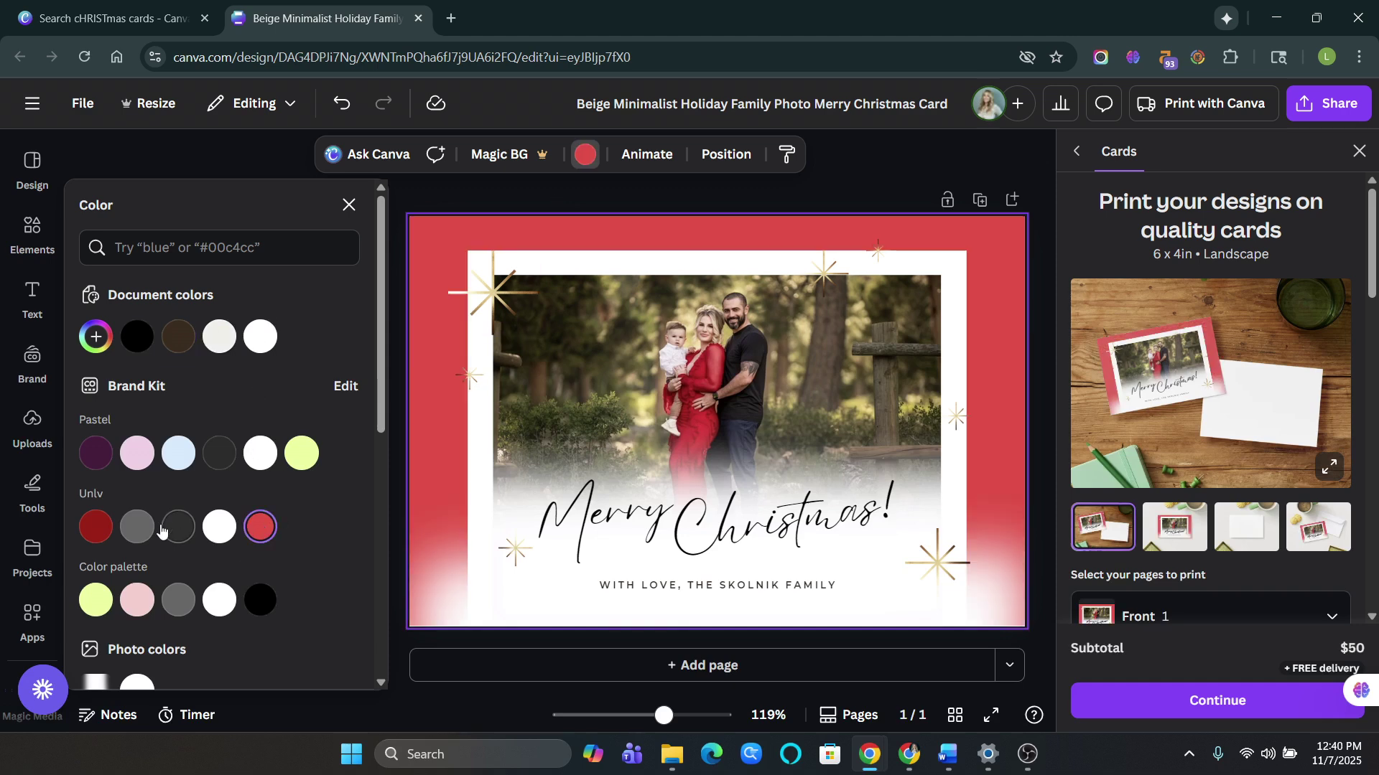
pyautogui.click(110, 530)
pyautogui.scroll(-5, 101, 524)
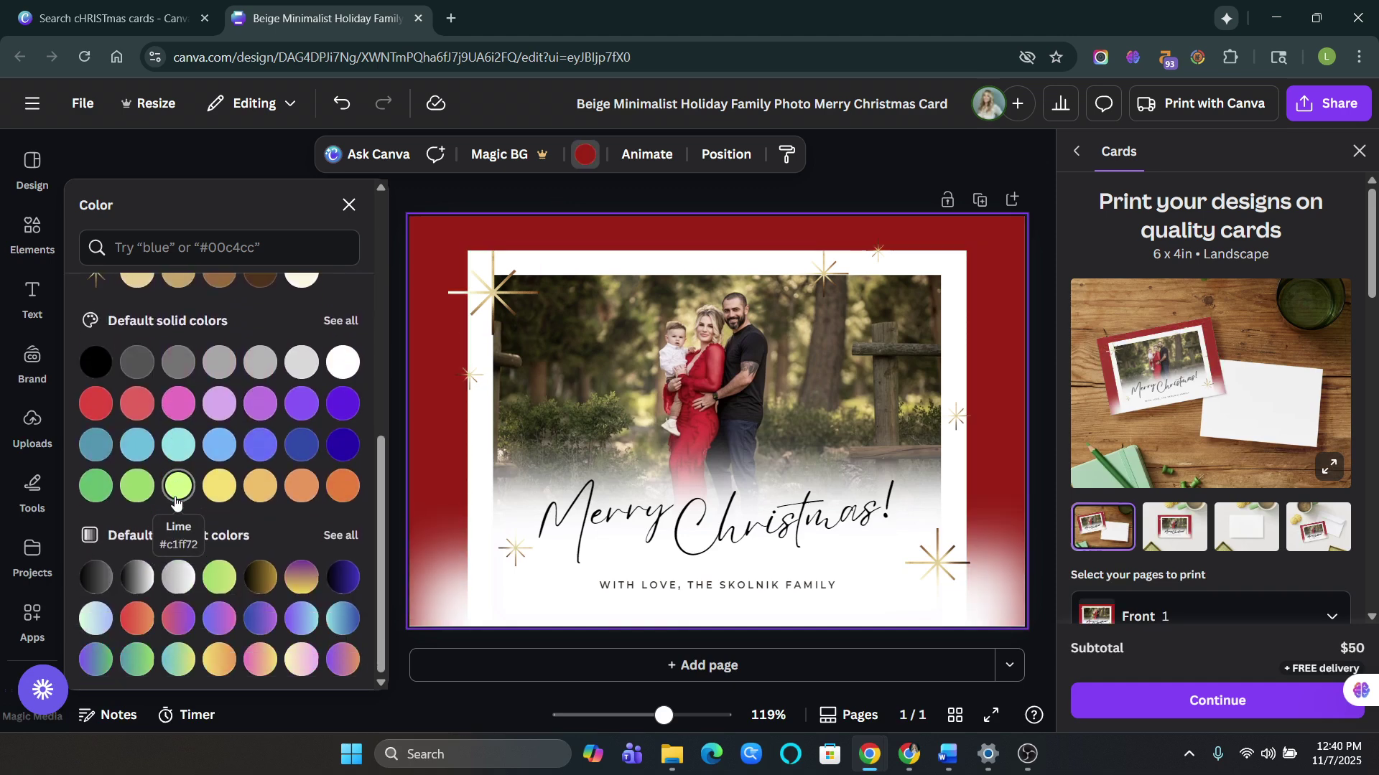
pyautogui.click(96, 486)
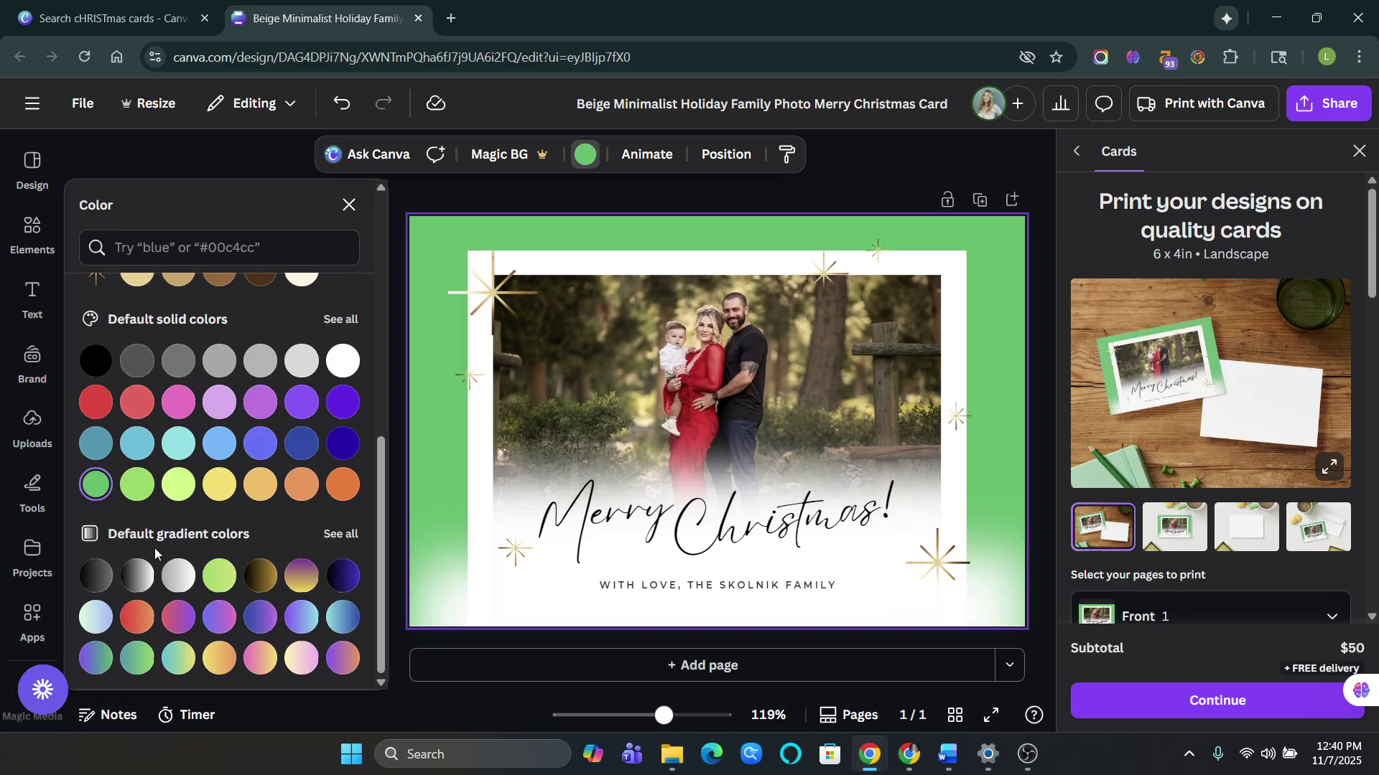
pyautogui.click(140, 664)
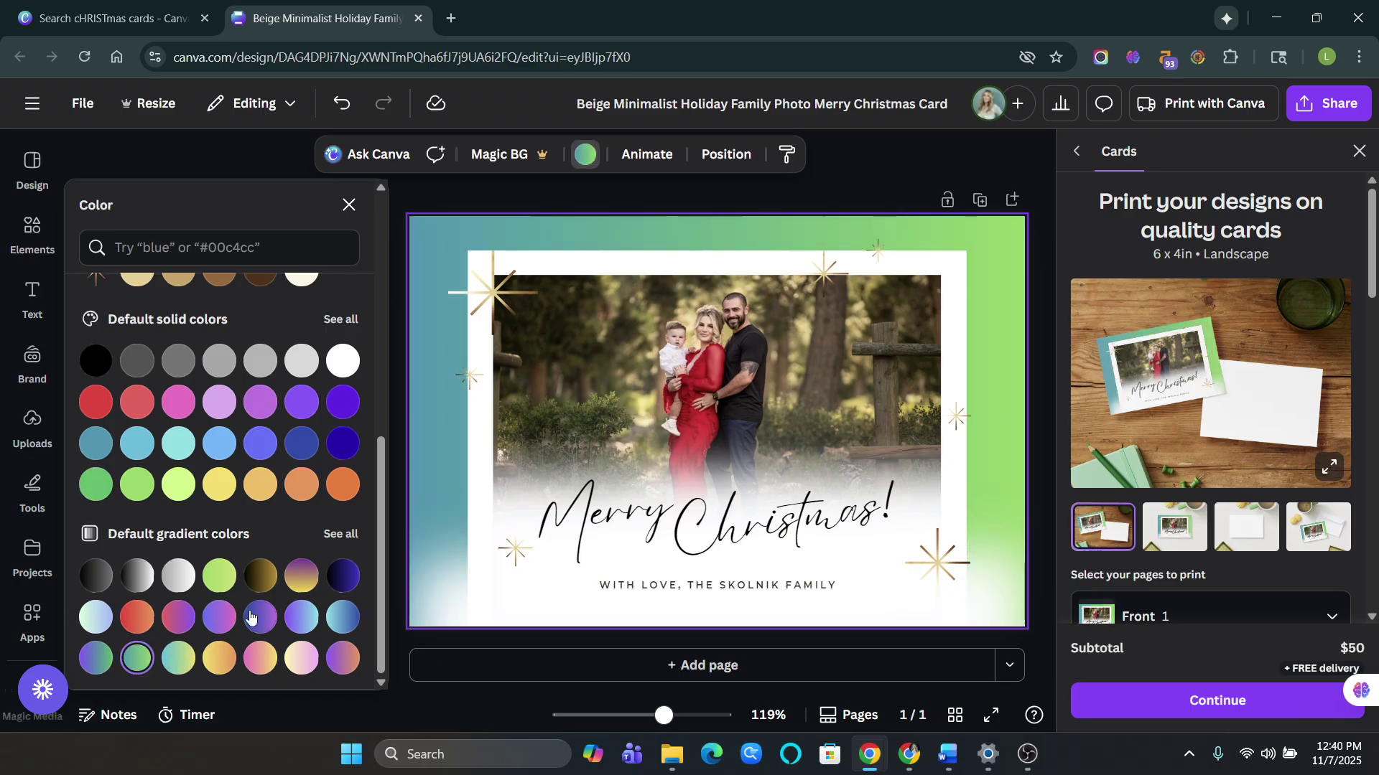
pyautogui.click(141, 617)
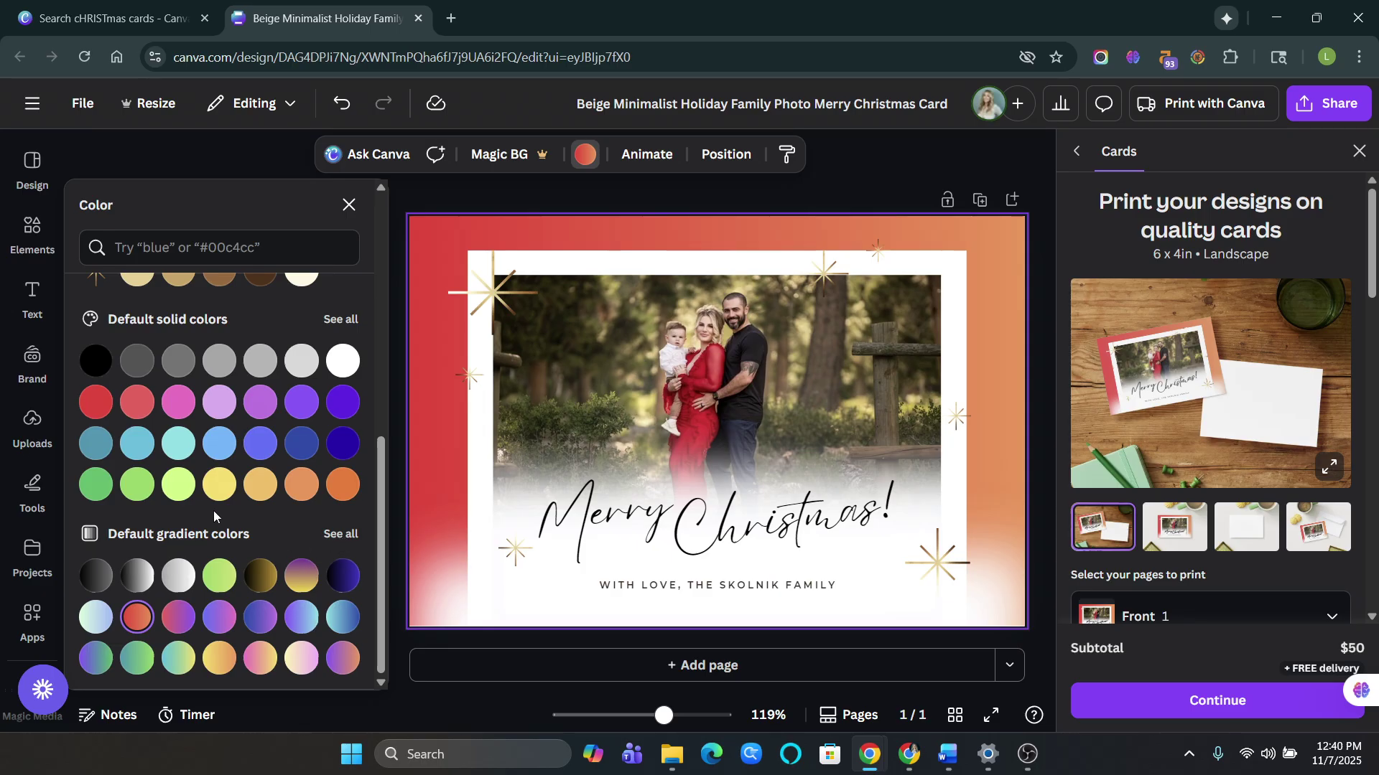
pyautogui.click(96, 402)
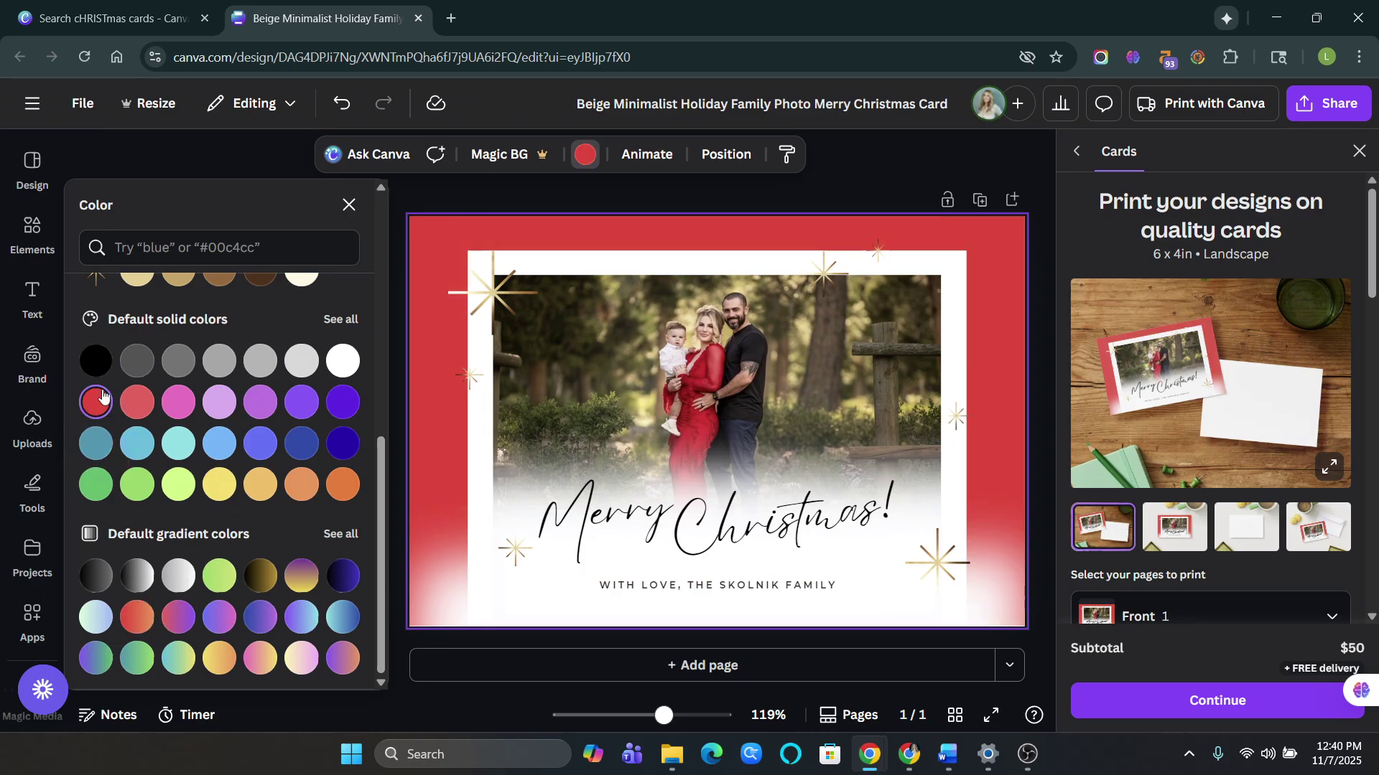
pyautogui.scroll(7, 115, 373)
# - Make the background a custom red gradient whose second colour is deep green #199200
pyautogui.click(96, 338)
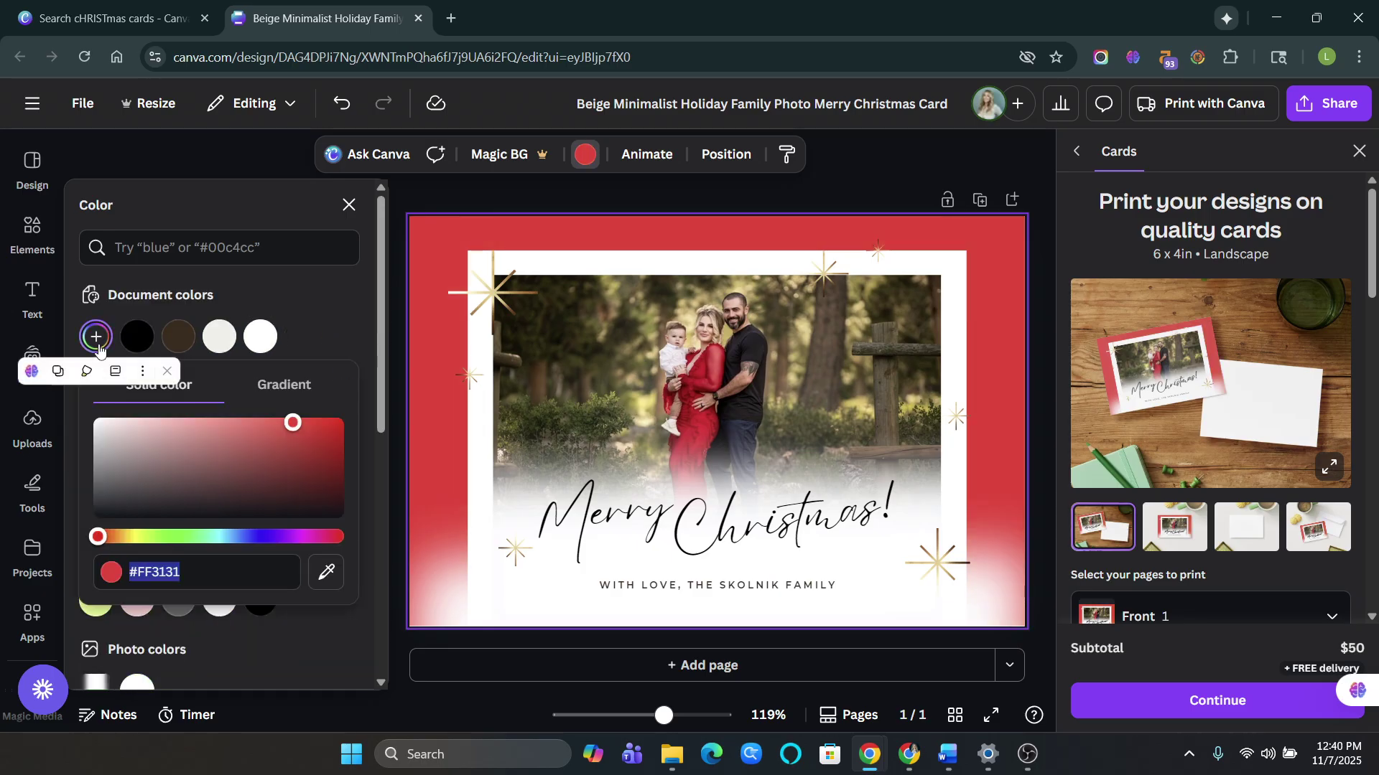
pyautogui.click(277, 392)
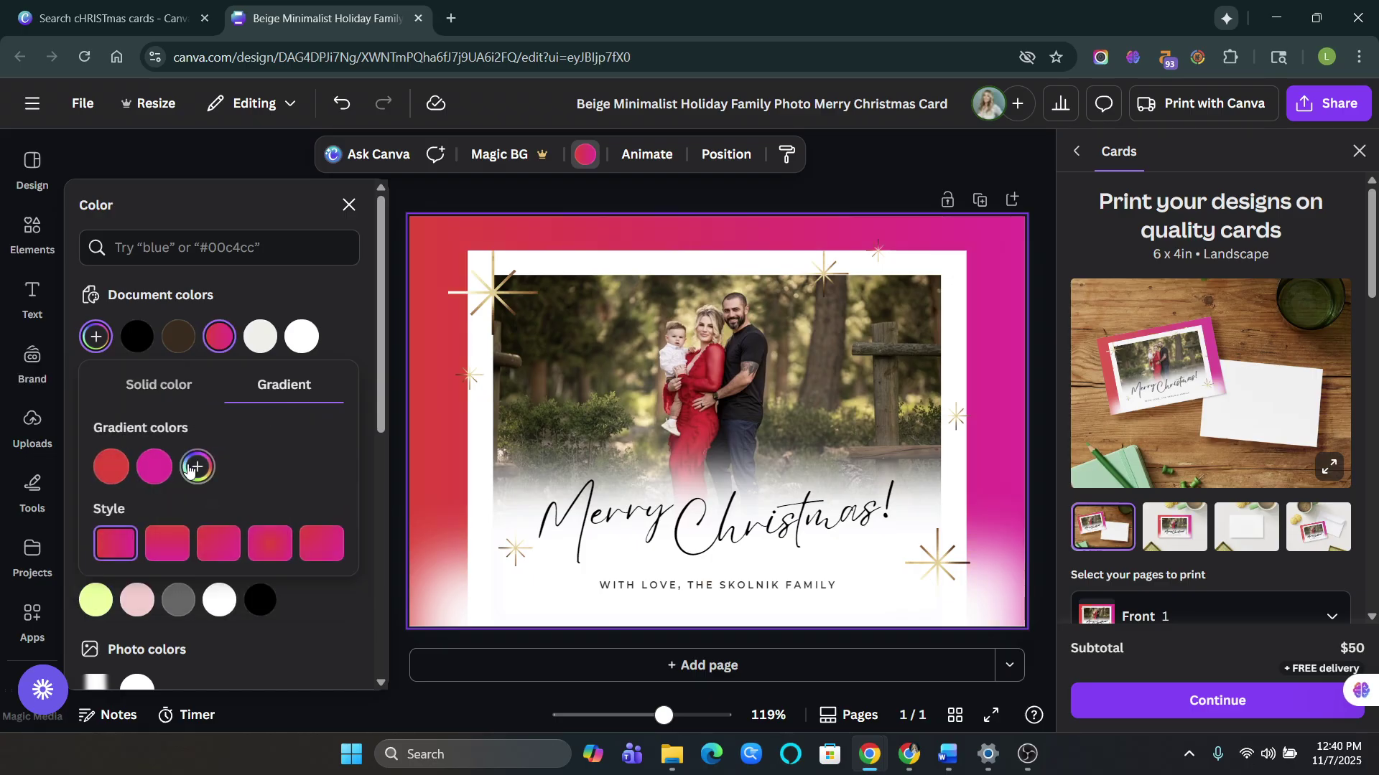
pyautogui.click(195, 468)
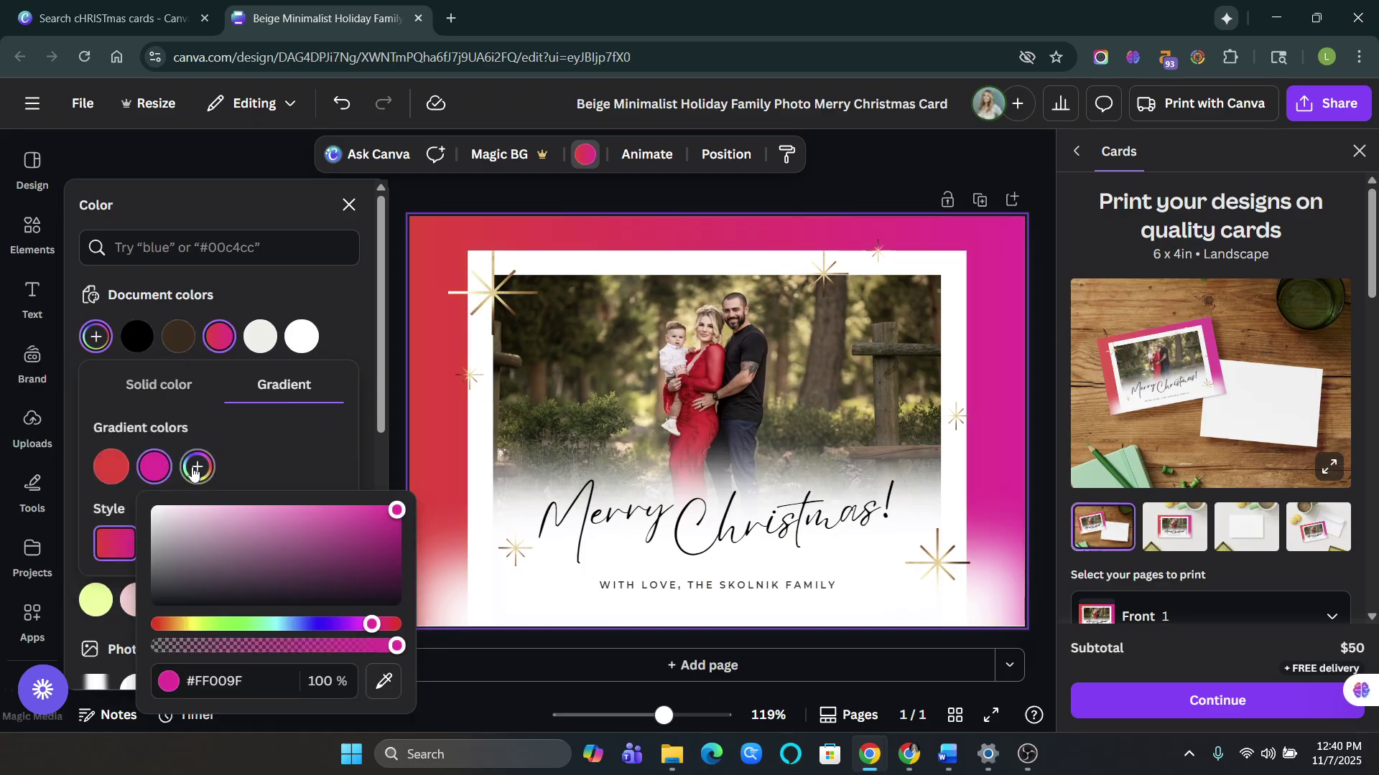
pyautogui.click(228, 623)
pyautogui.click(362, 549)
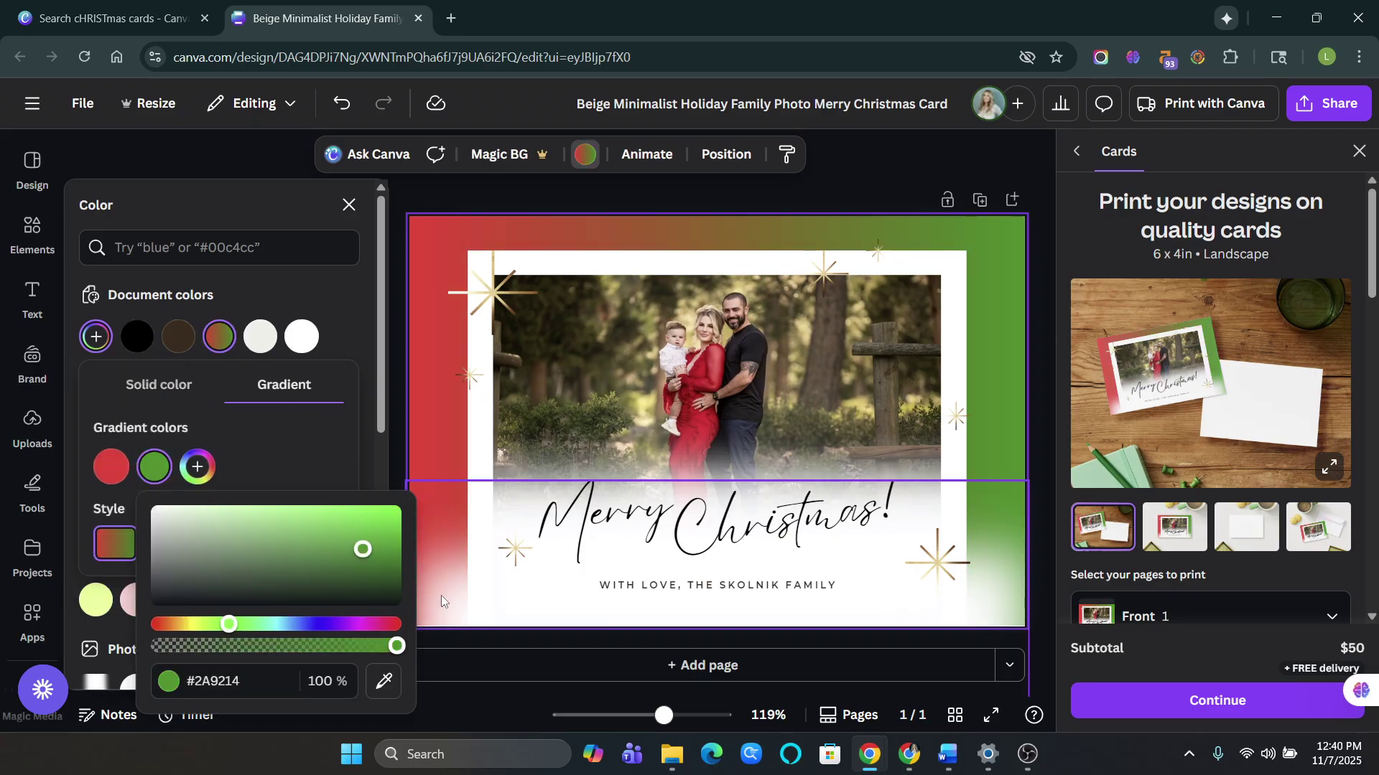
pyautogui.moveTo(364, 567); pyautogui.dragTo(396, 548)
pyautogui.click(359, 300)
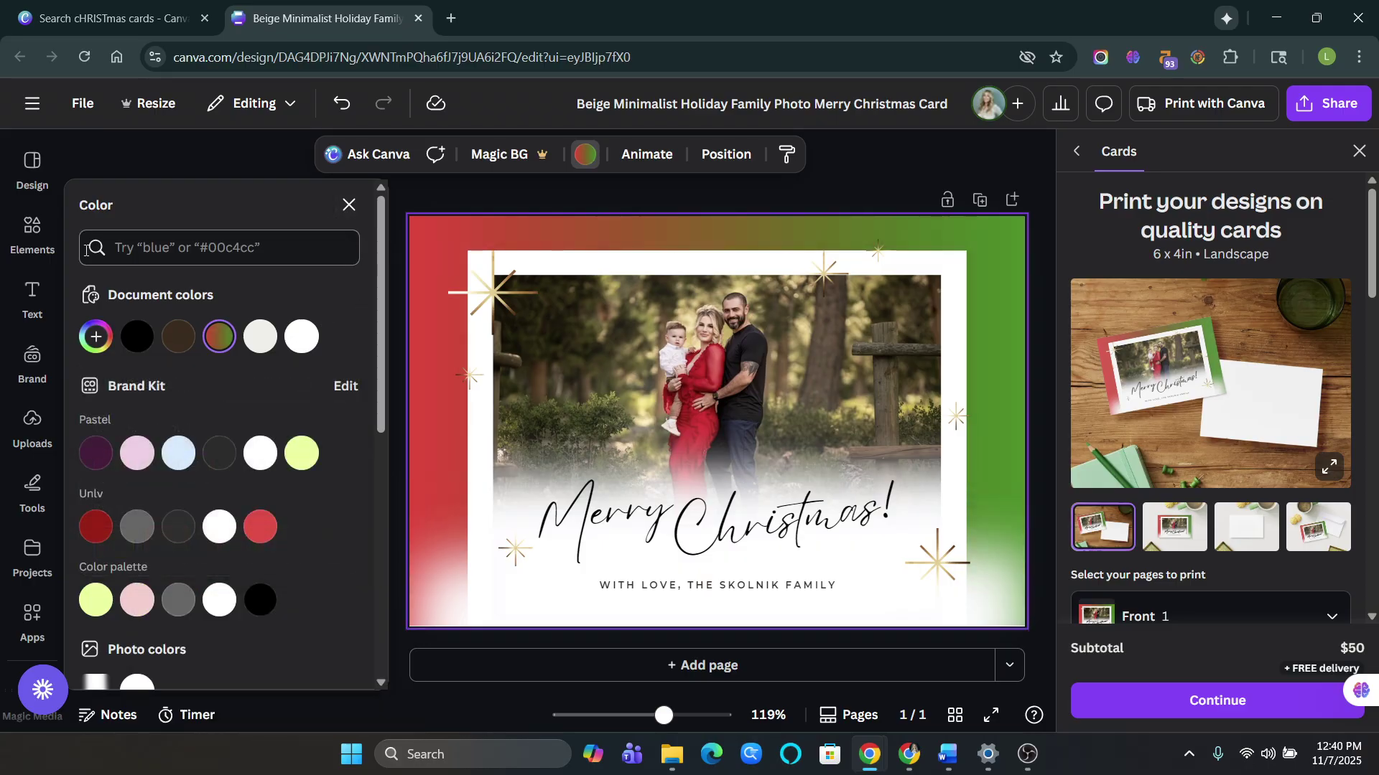
# - Search Elements for 'christmas' and show all graphics results
pyautogui.click(32, 243)
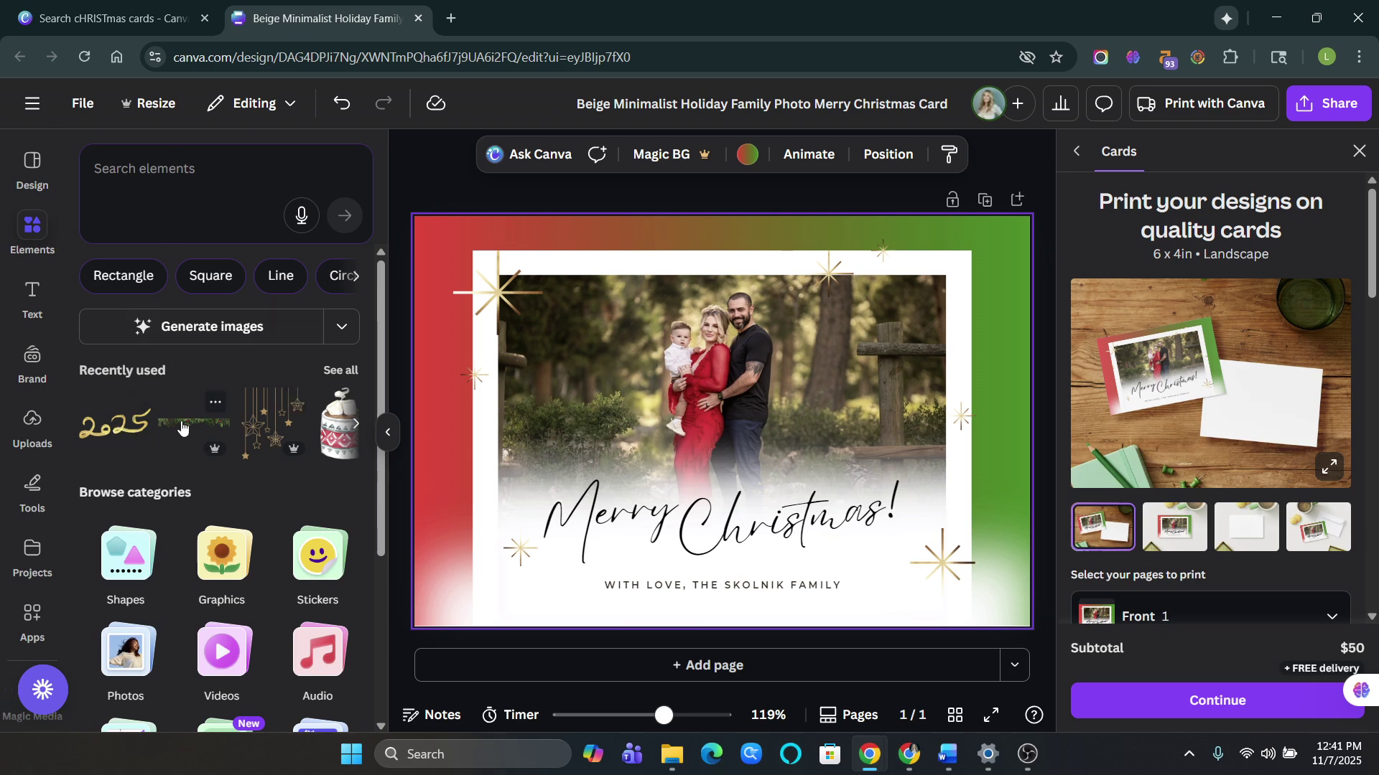
pyautogui.click(164, 181)
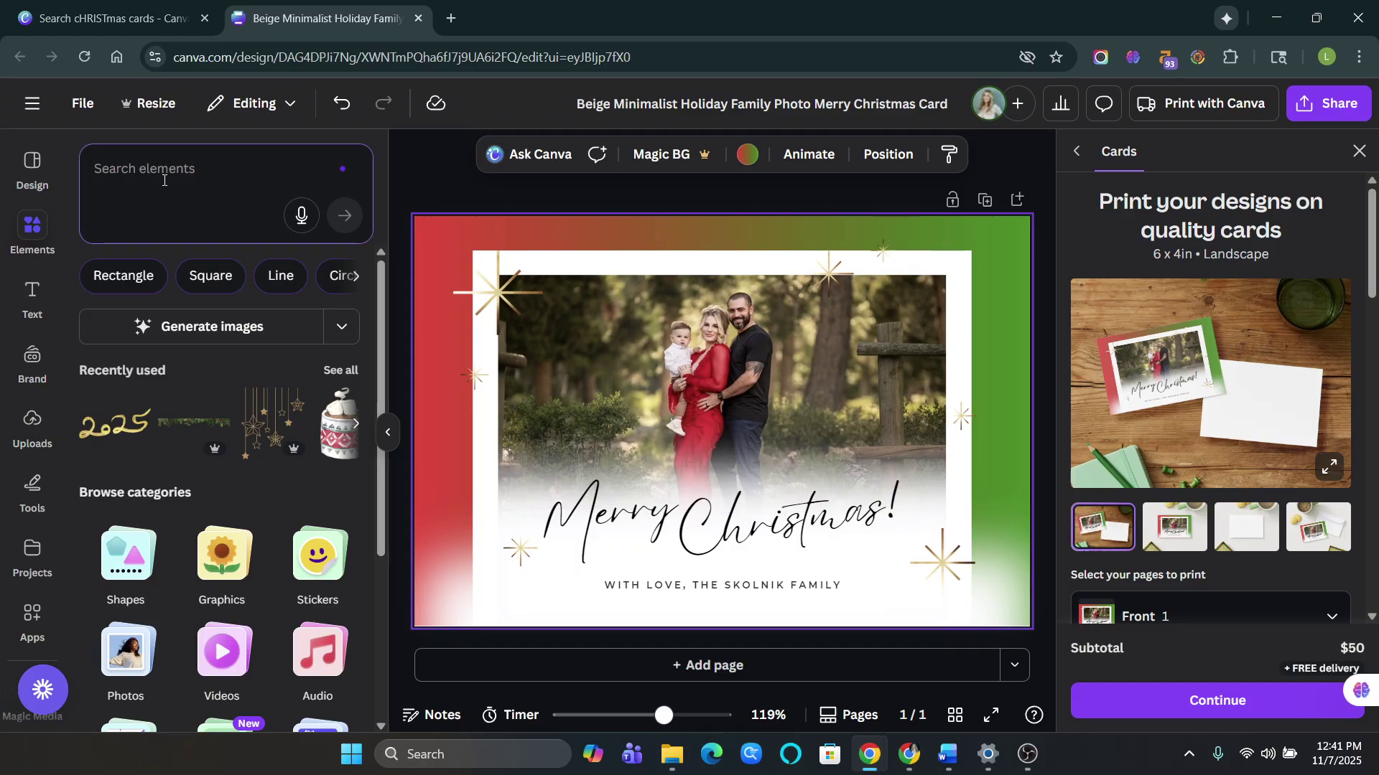
pyautogui.write('christmas')
pyautogui.press('Return')
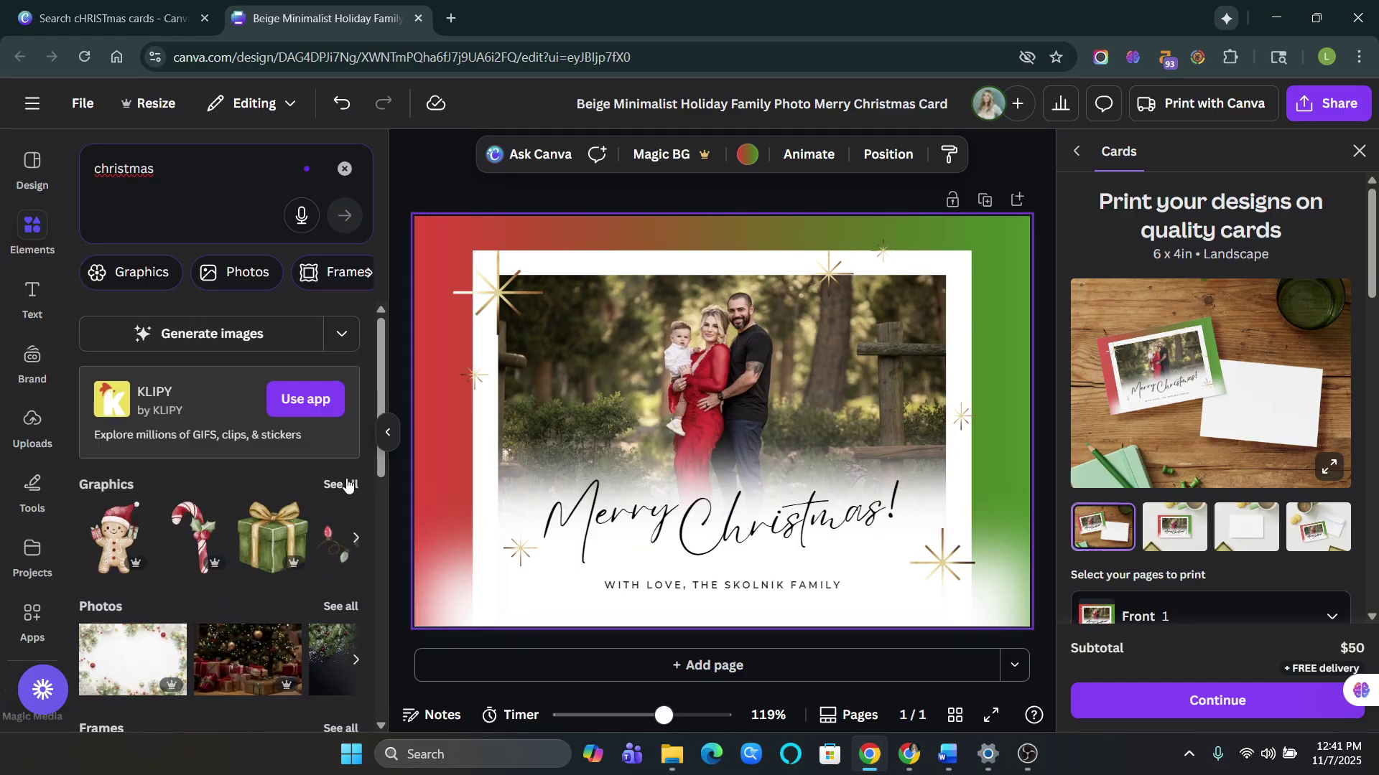
pyautogui.click(341, 486)
pyautogui.scroll(-3, 270, 466)
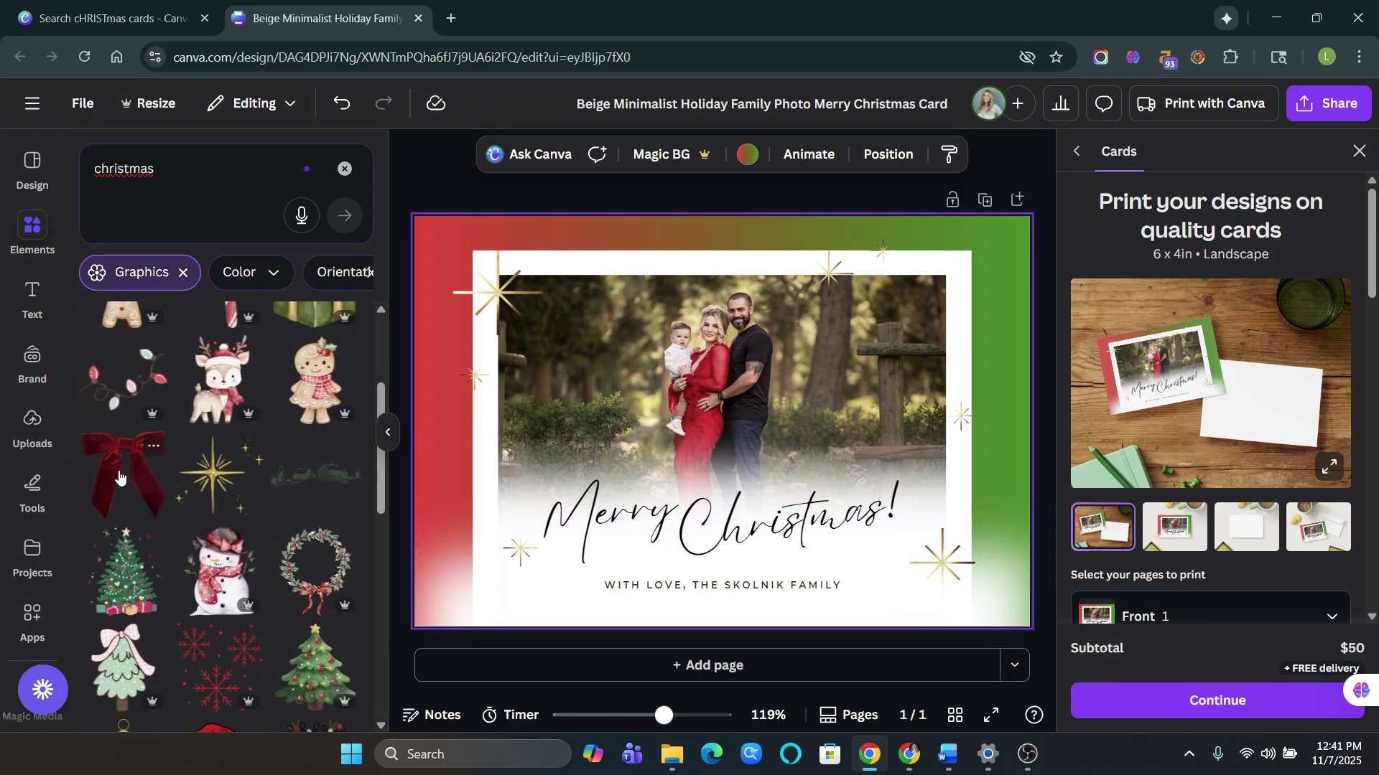
# - Add a red bow, shrunk and tilted into the card's top-right corner
pyautogui.click(122, 477)
pyautogui.moveTo(881, 256); pyautogui.dragTo(759, 384)
pyautogui.moveTo(662, 411); pyautogui.dragTo(915, 266)
pyautogui.moveTo(912, 480); pyautogui.dragTo(855, 479)
pyautogui.moveTo(931, 336); pyautogui.dragTo(938, 316)
pyautogui.moveTo(867, 194); pyautogui.dragTo(952, 279)
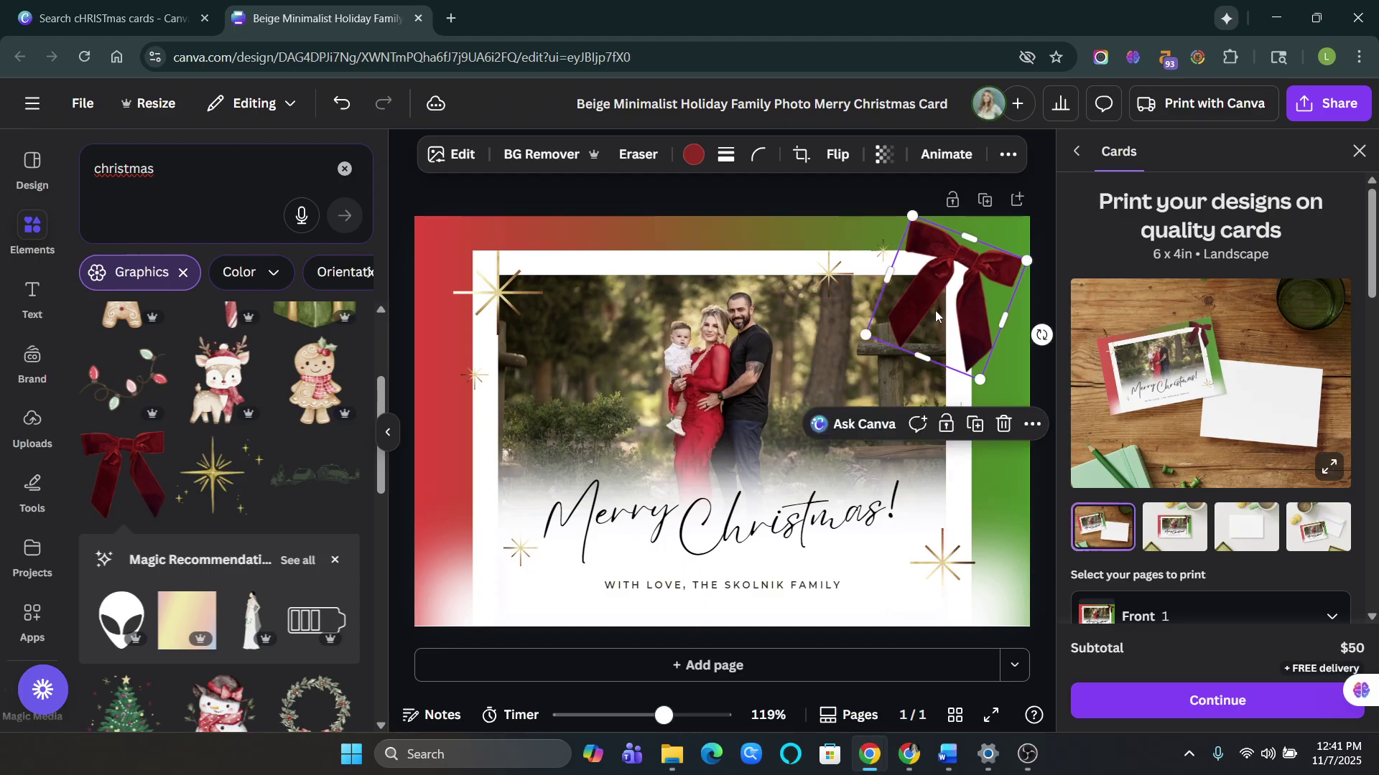
pyautogui.click(1007, 468)
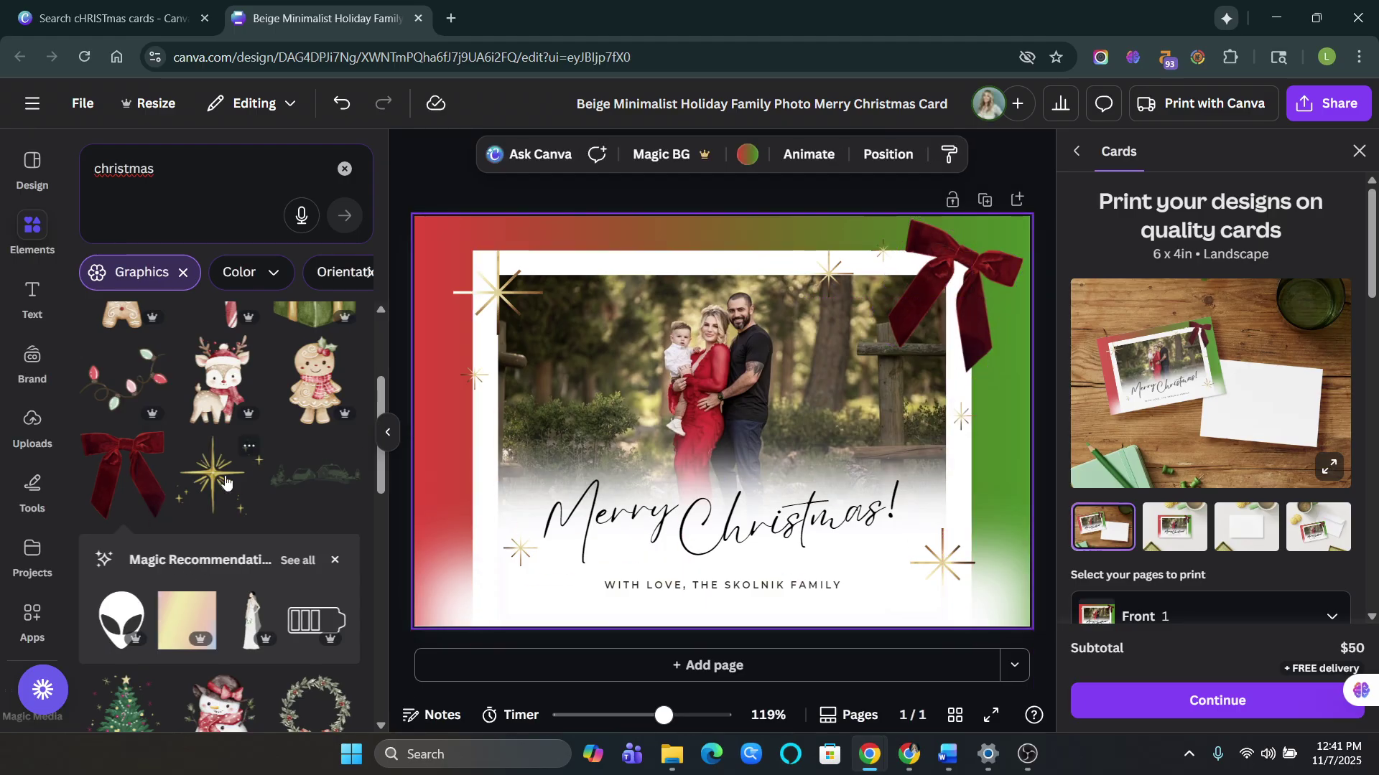
# - Try a green landscape graphic over the photo, then delete it
pyautogui.click(313, 494)
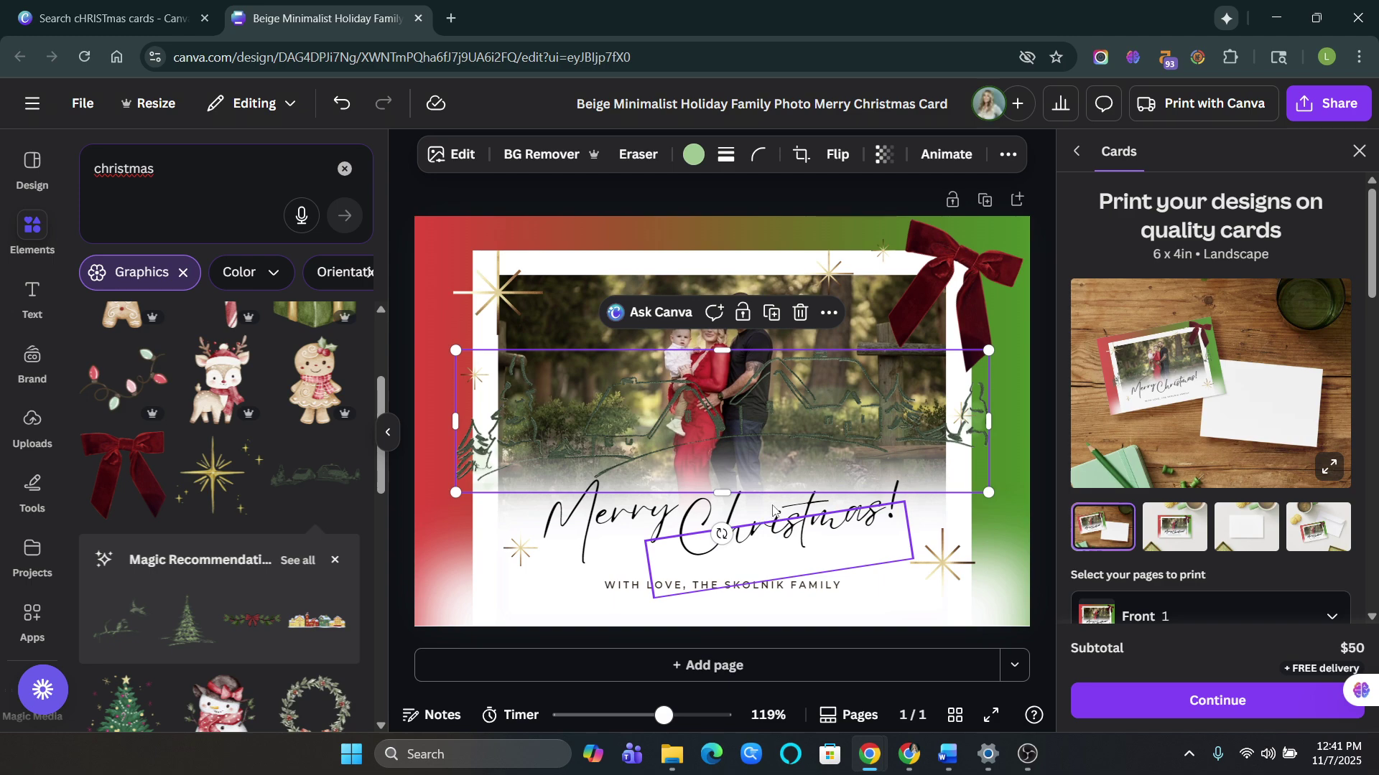
pyautogui.moveTo(819, 440); pyautogui.dragTo(824, 369)
pyautogui.press('Delete')
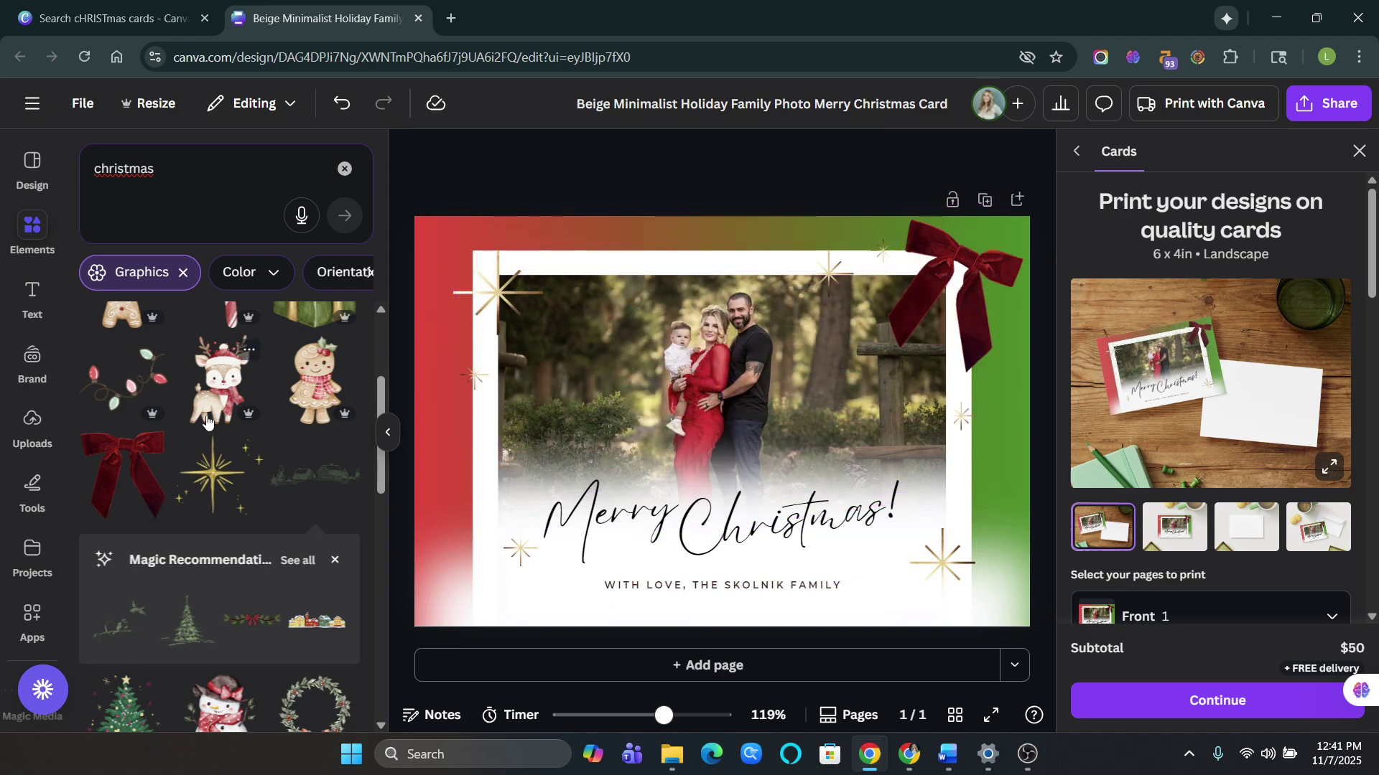
# - Add a small poinsettia to the left of Merry Christmas
pyautogui.scroll(3, 215, 423)
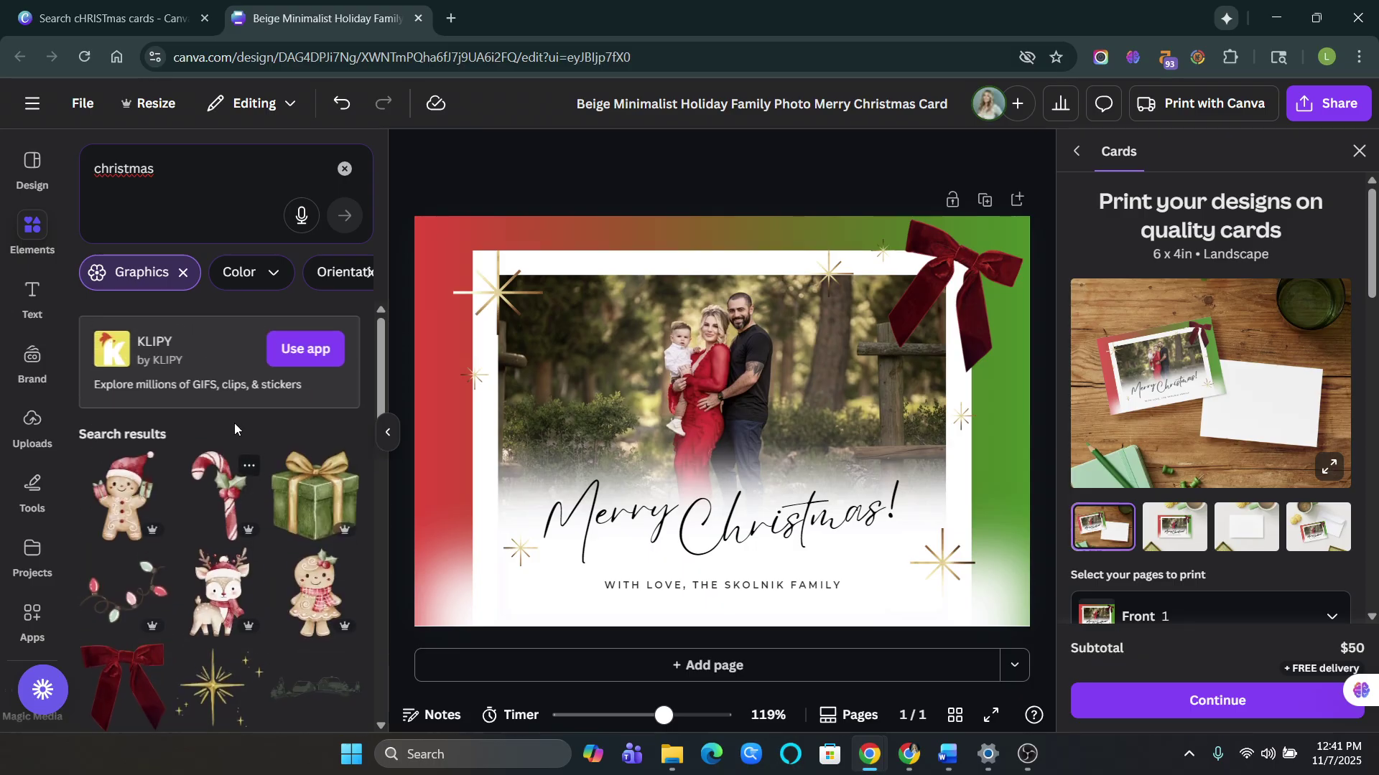
pyautogui.scroll(-10, 229, 430)
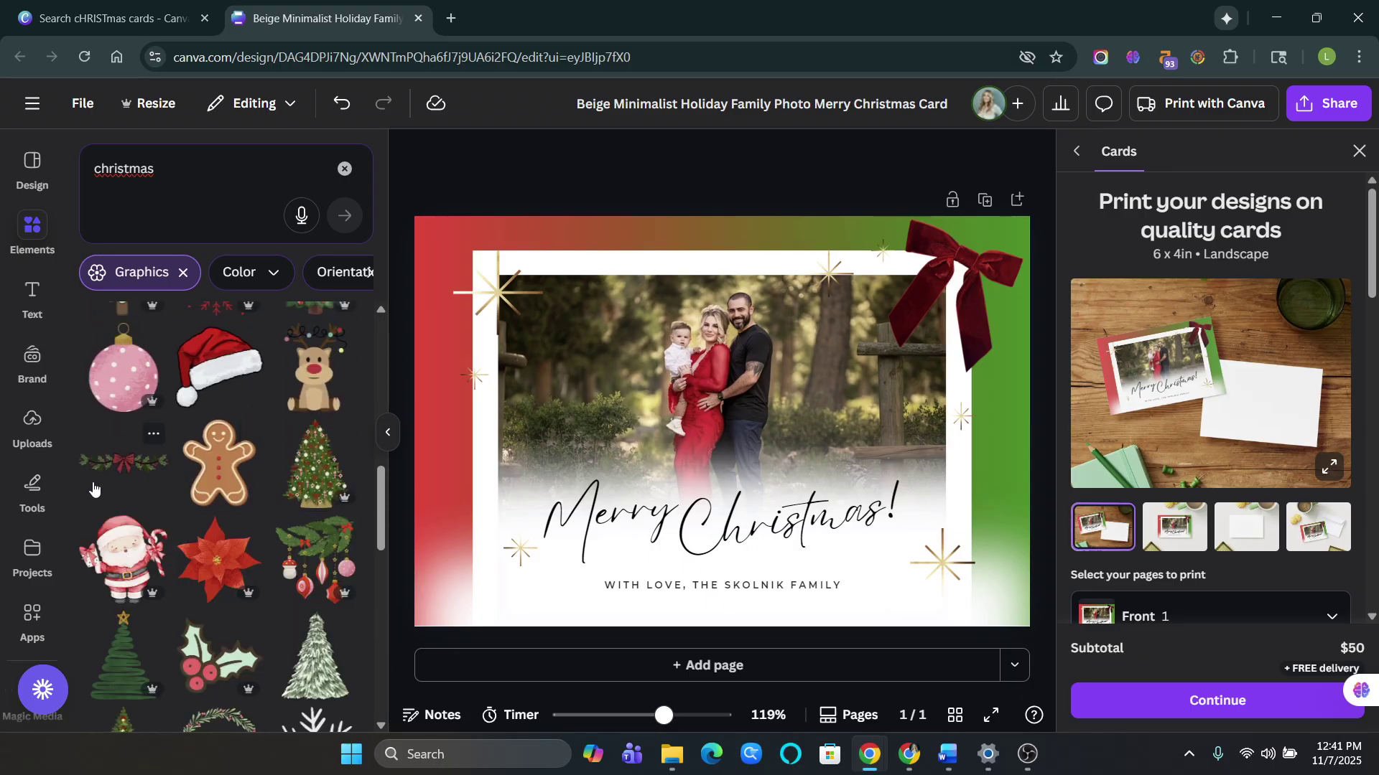
pyautogui.click(218, 560)
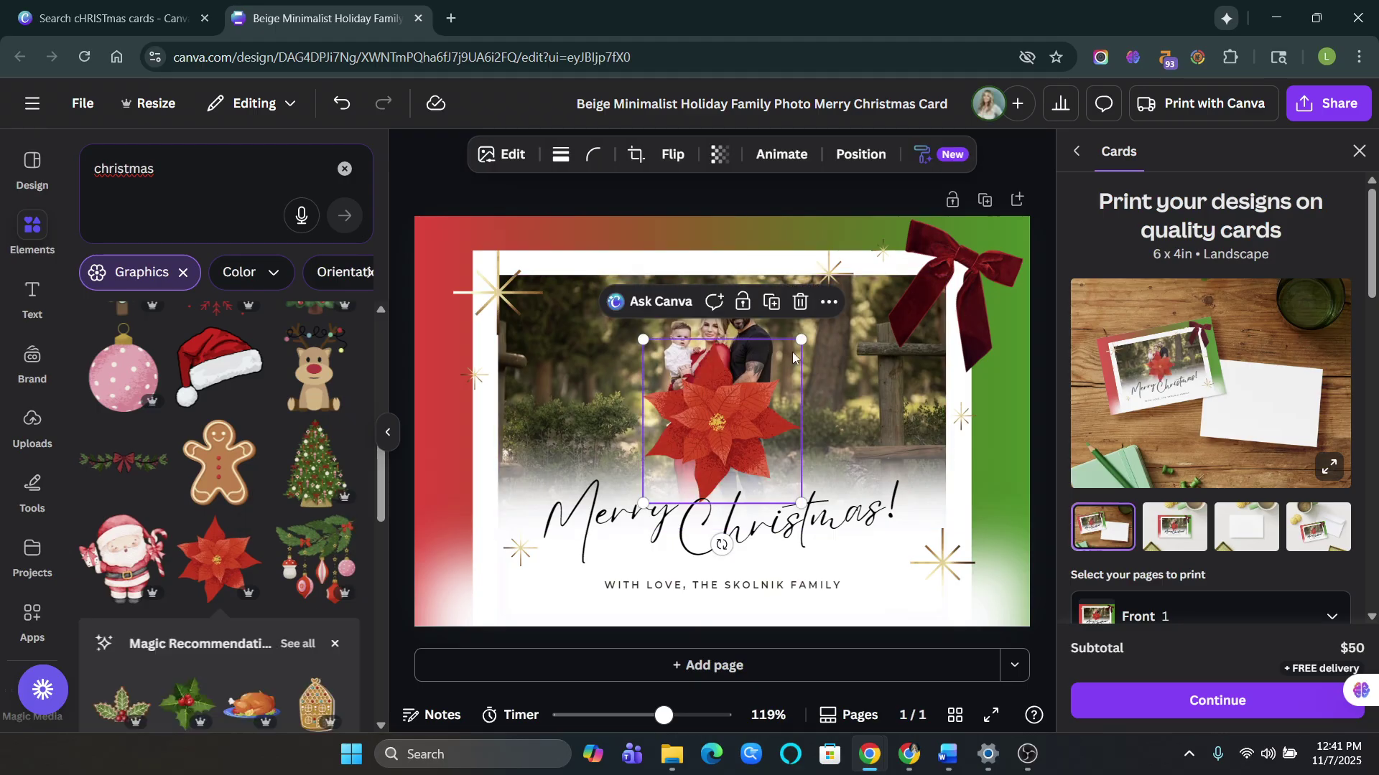
pyautogui.moveTo(801, 339); pyautogui.dragTo(732, 416)
pyautogui.moveTo(689, 459); pyautogui.dragTo(486, 499)
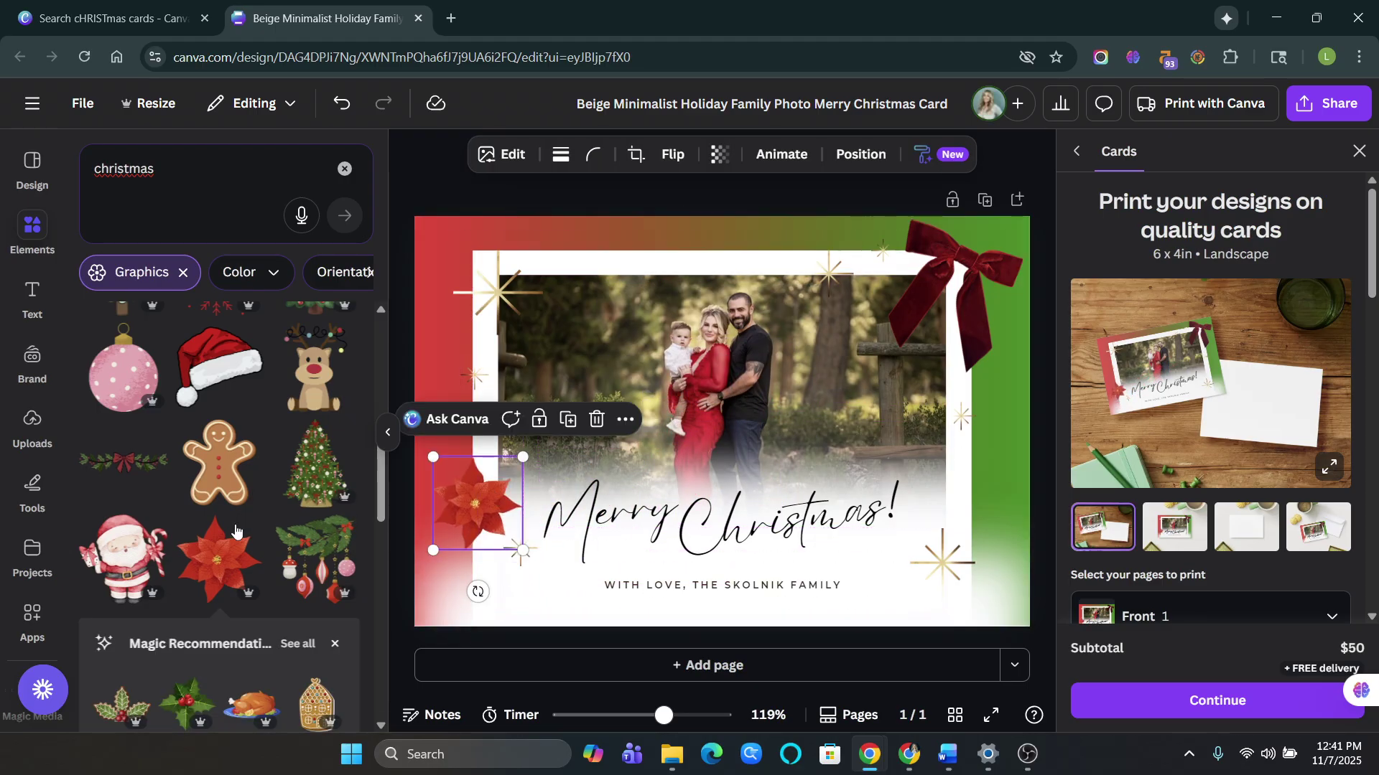
# - Add a small, slightly tilted gingerbread man to the card
pyautogui.click(215, 465)
pyautogui.moveTo(786, 341); pyautogui.dragTo(499, 438)
pyautogui.moveTo(482, 507); pyautogui.dragTo(474, 511)
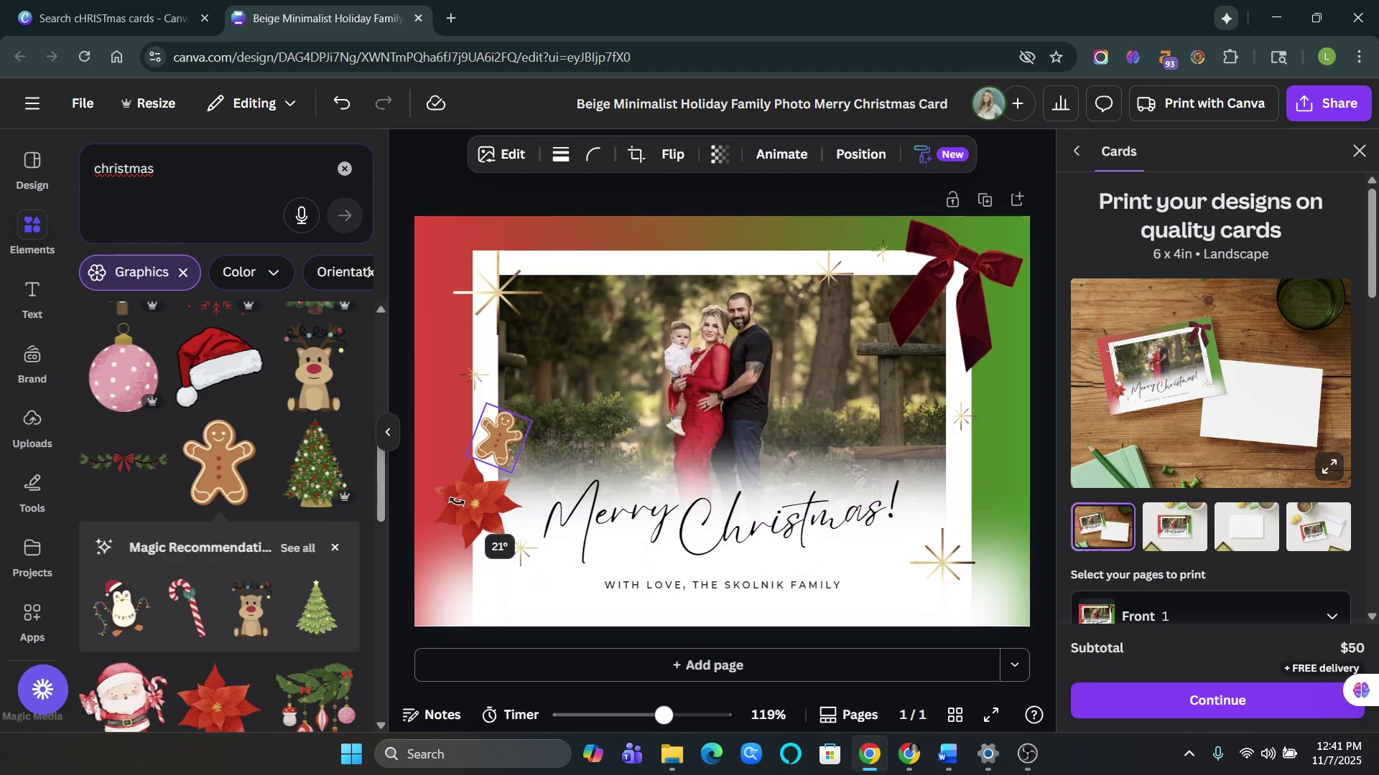
pyautogui.click(388, 470)
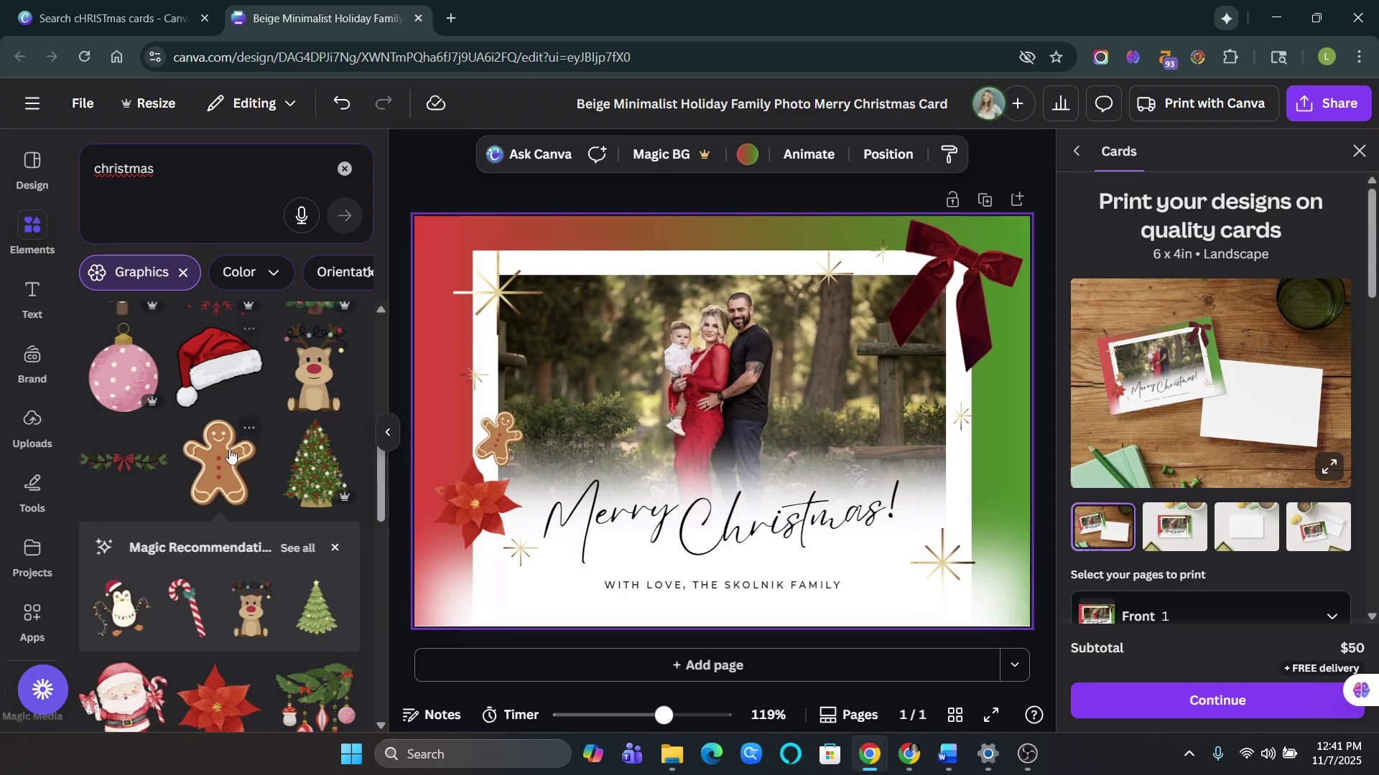
pyautogui.scroll(3, 162, 219)
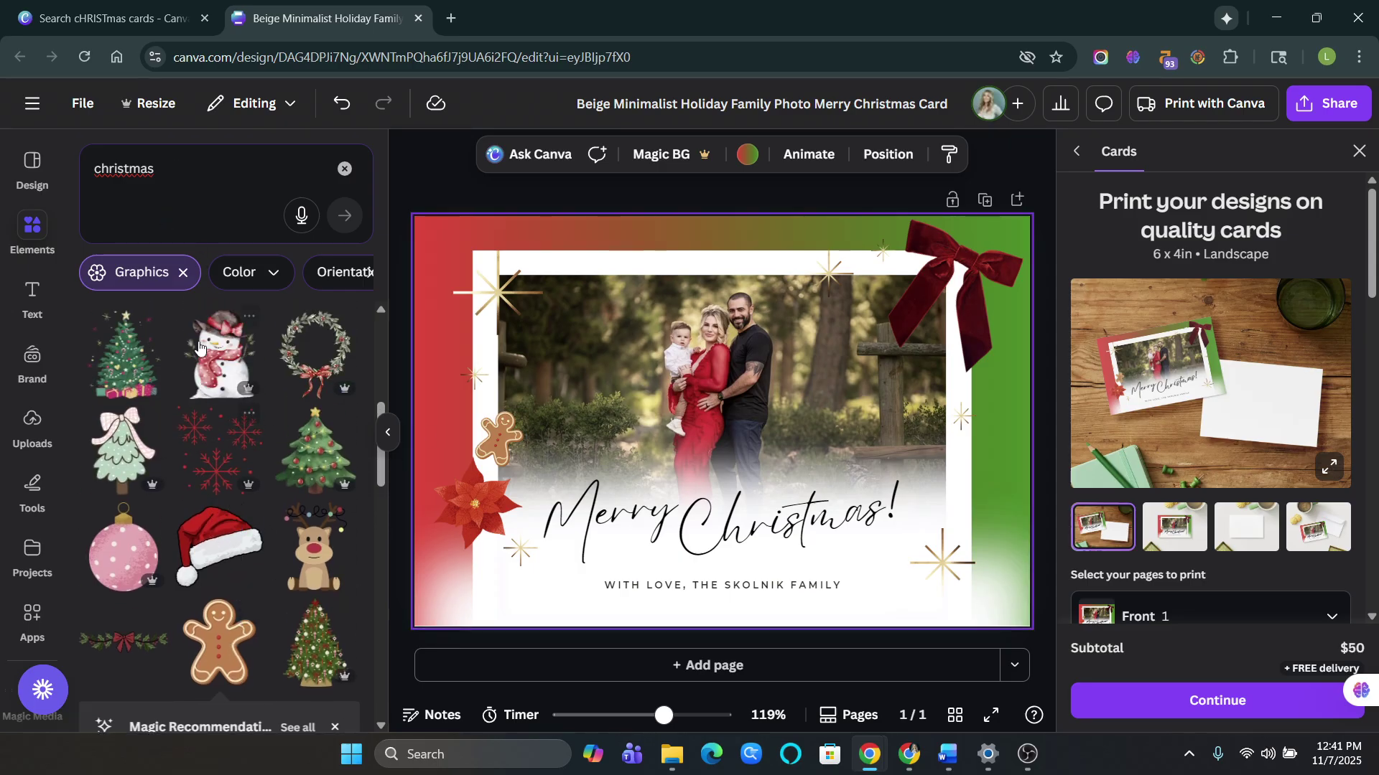
# - Search Elements for 'ornament' and try a striped pink ornament, then delete it
pyautogui.doubleClick(161, 170)
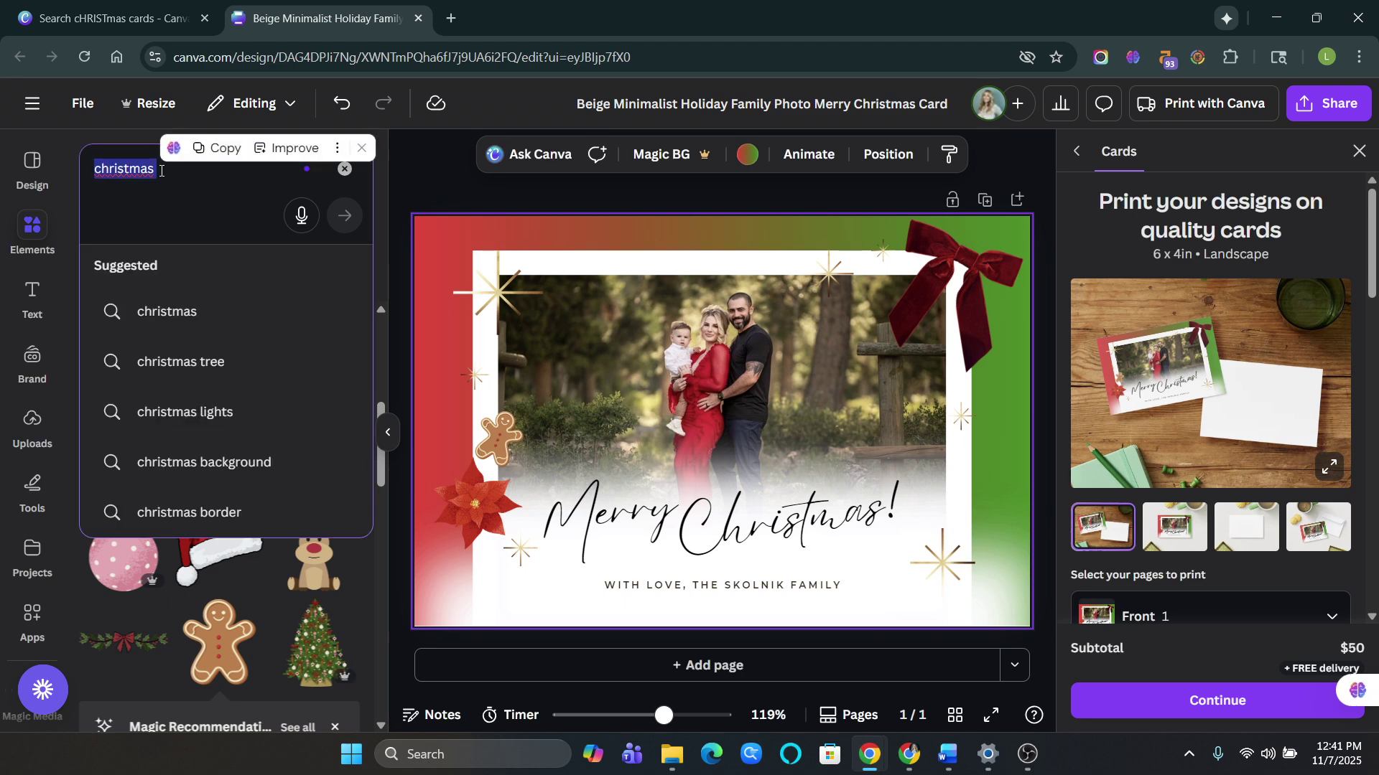
pyautogui.write('ornament')
pyautogui.press('Return')
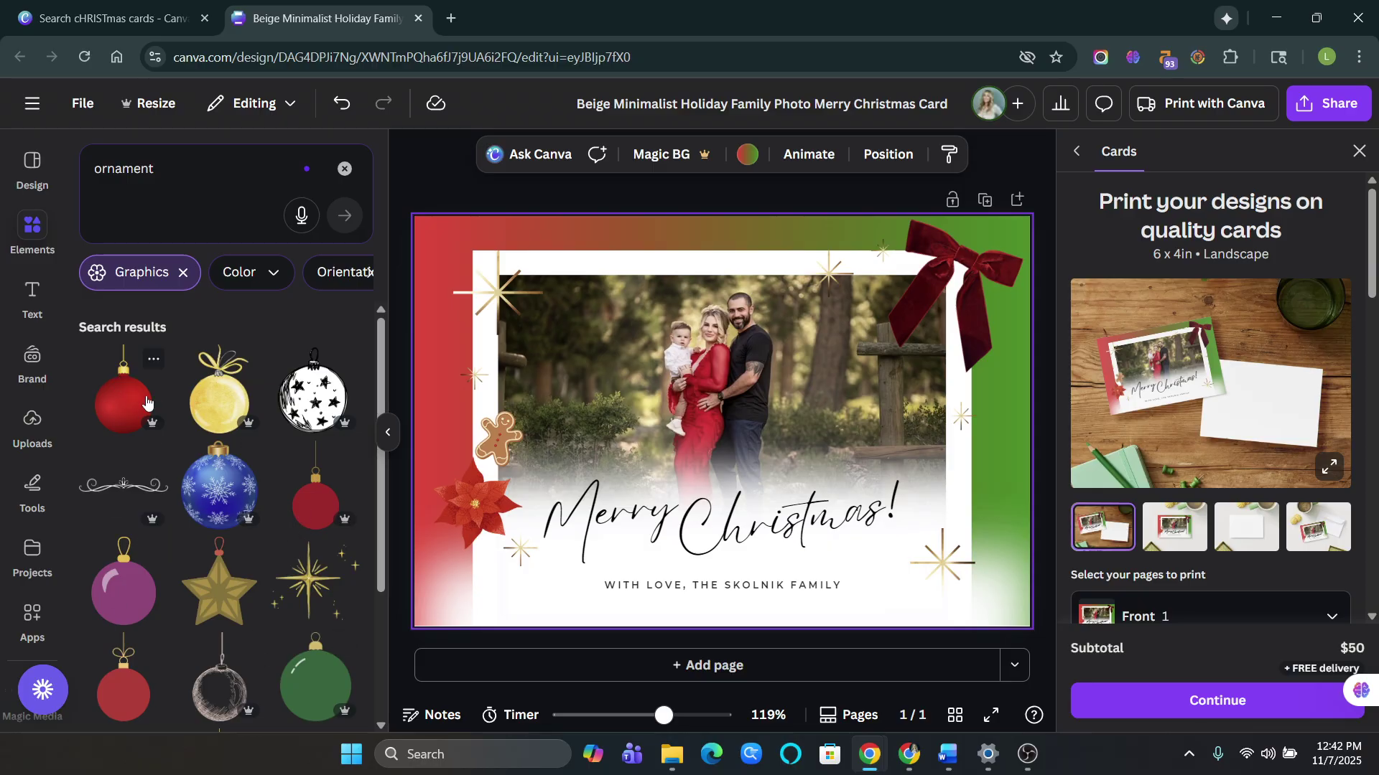
pyautogui.scroll(-4, 215, 560)
pyautogui.scroll(-4, 305, 507)
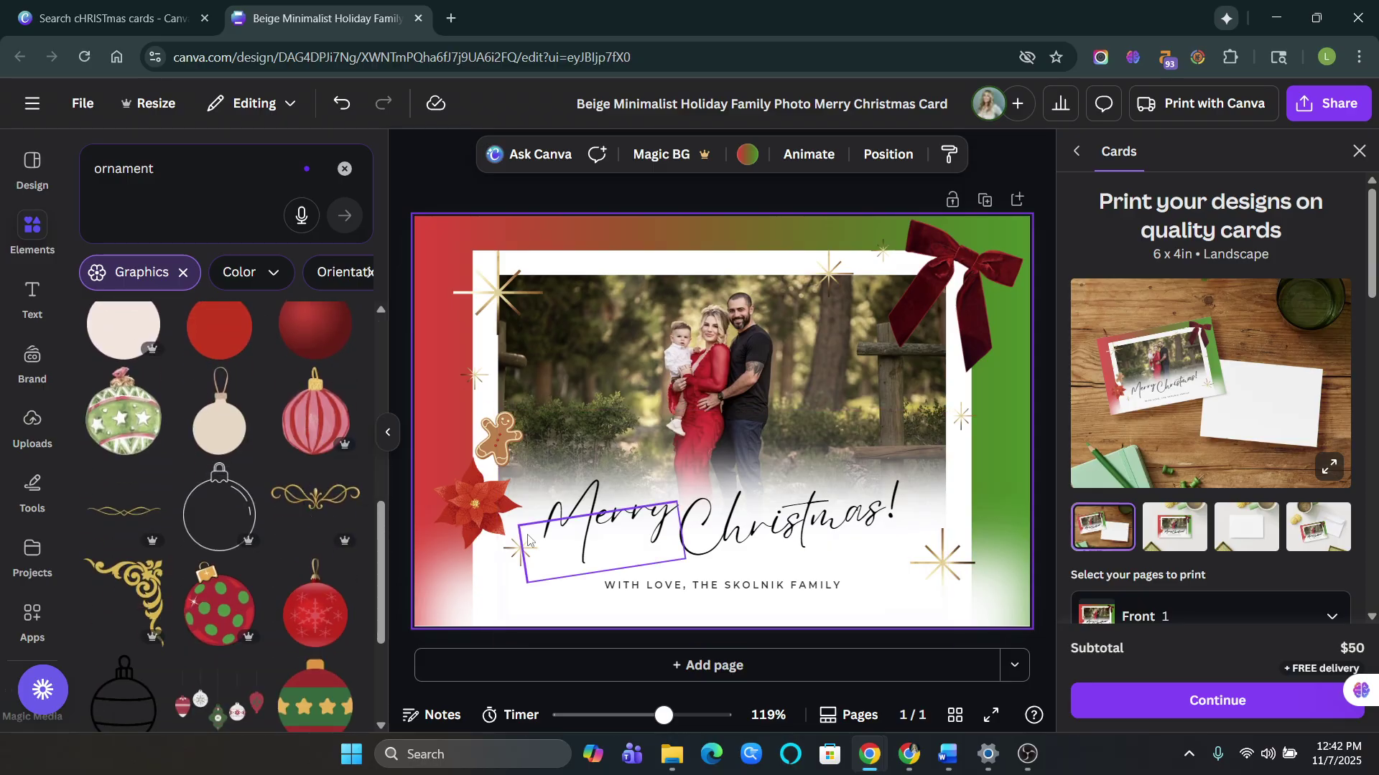
pyautogui.click(303, 429)
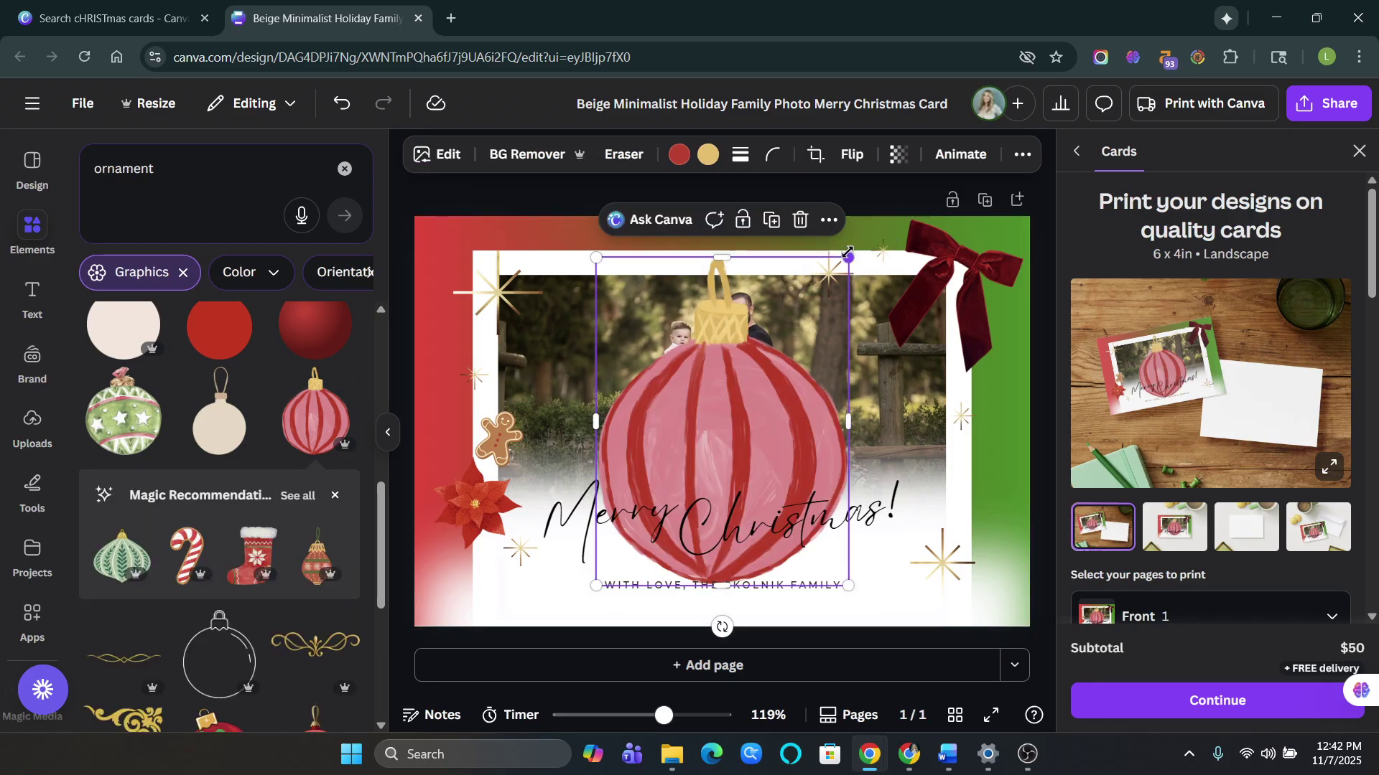
pyautogui.press('Delete')
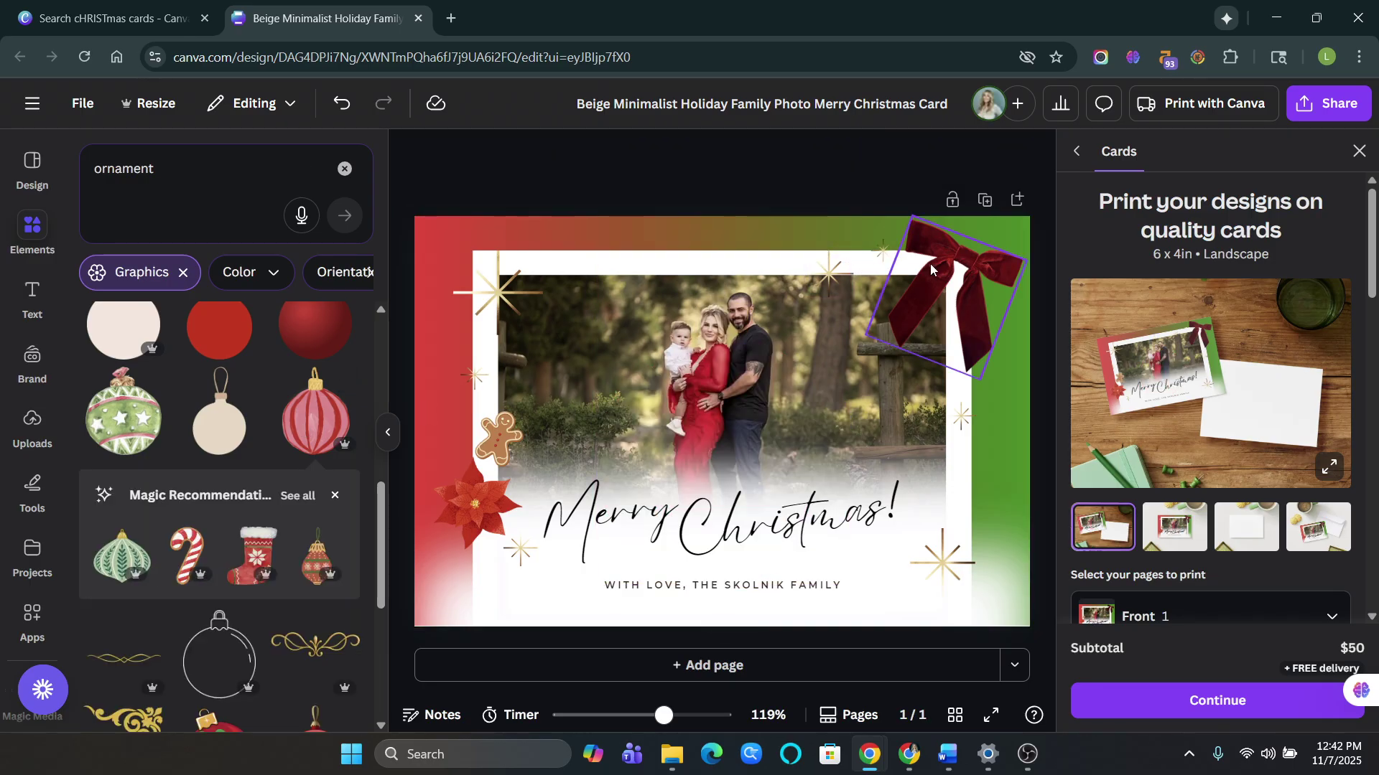
# - Try a red ornament resized on the card's left edge, then delete it
pyautogui.scroll(-3, 222, 581)
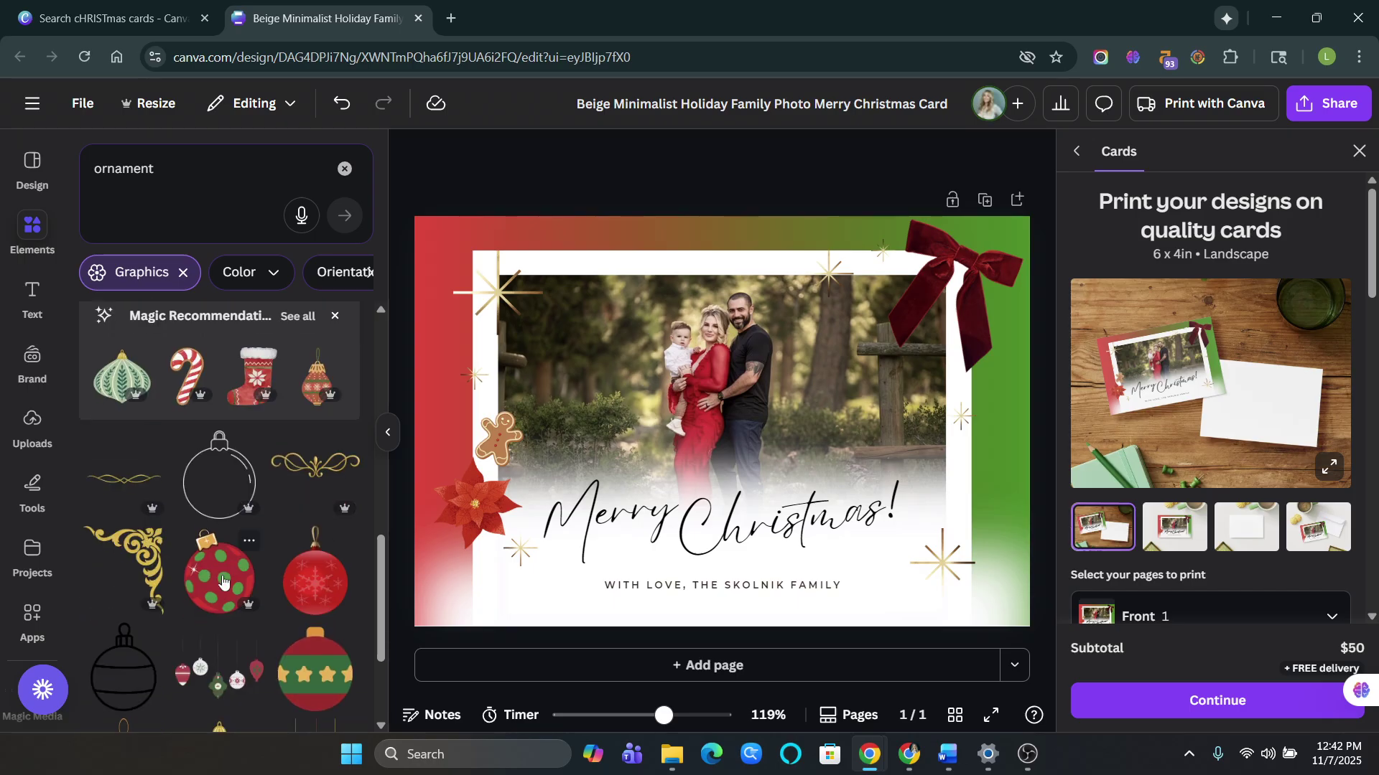
pyautogui.click(140, 402)
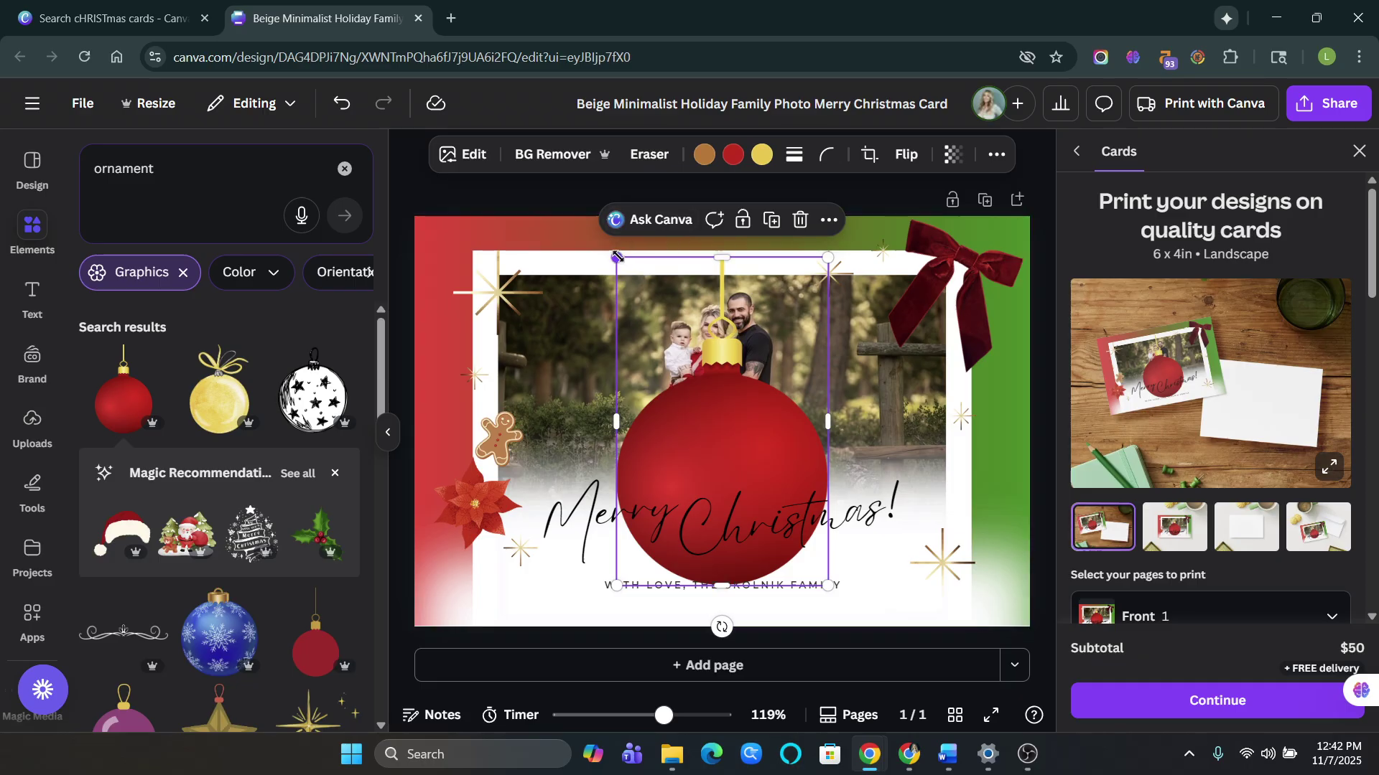
pyautogui.moveTo(616, 256); pyautogui.dragTo(704, 401)
pyautogui.moveTo(777, 480); pyautogui.dragTo(476, 301)
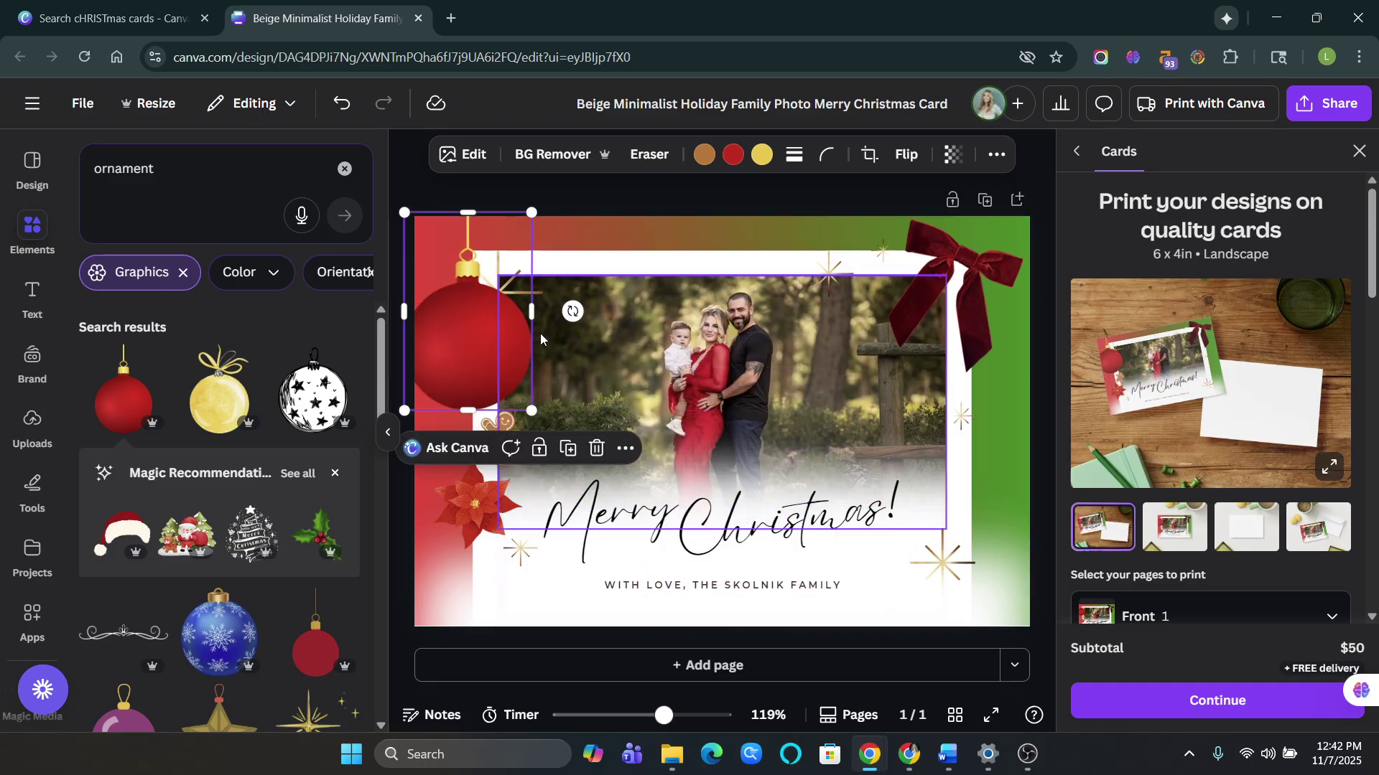
pyautogui.press('Delete')
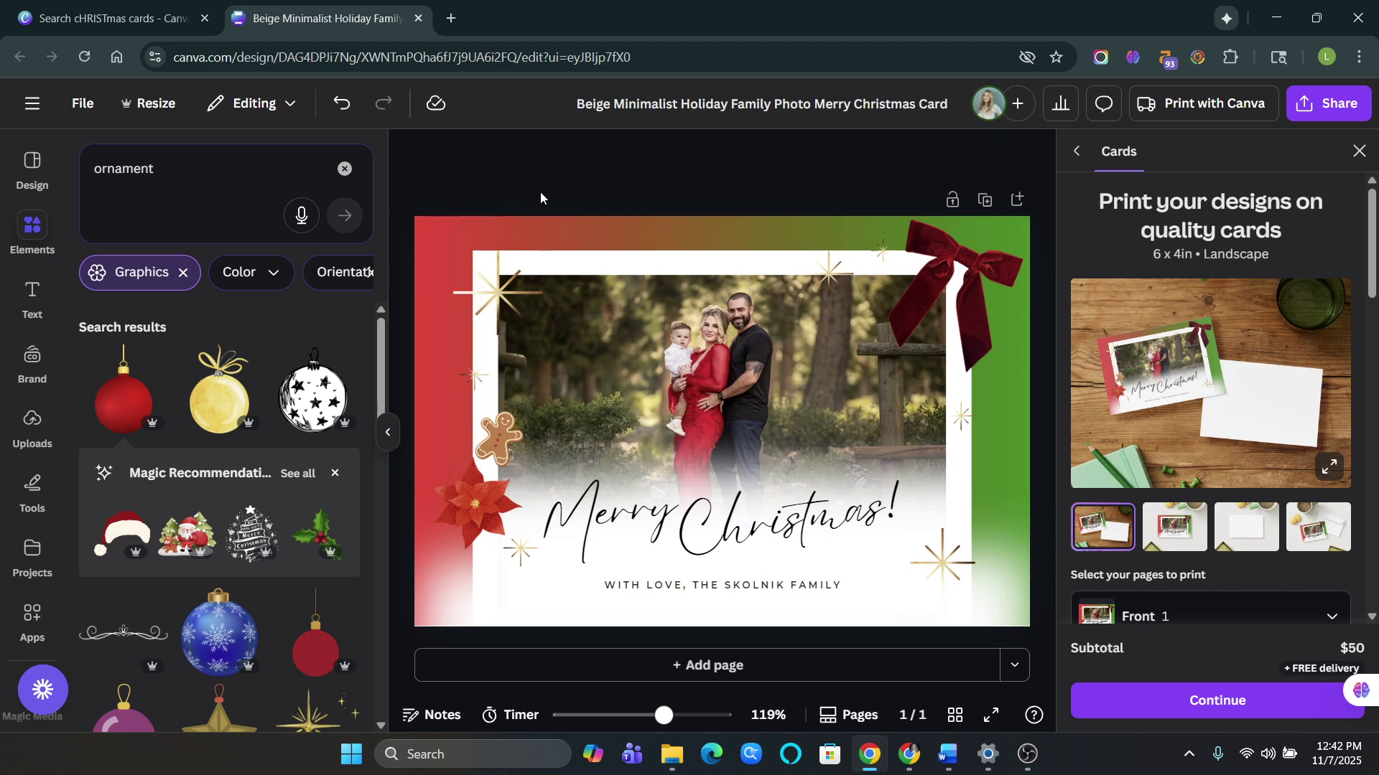
# - Search 'snow' and add a scattered snowflake overlay shrunk over the photo's lower right
pyautogui.click(135, 176)
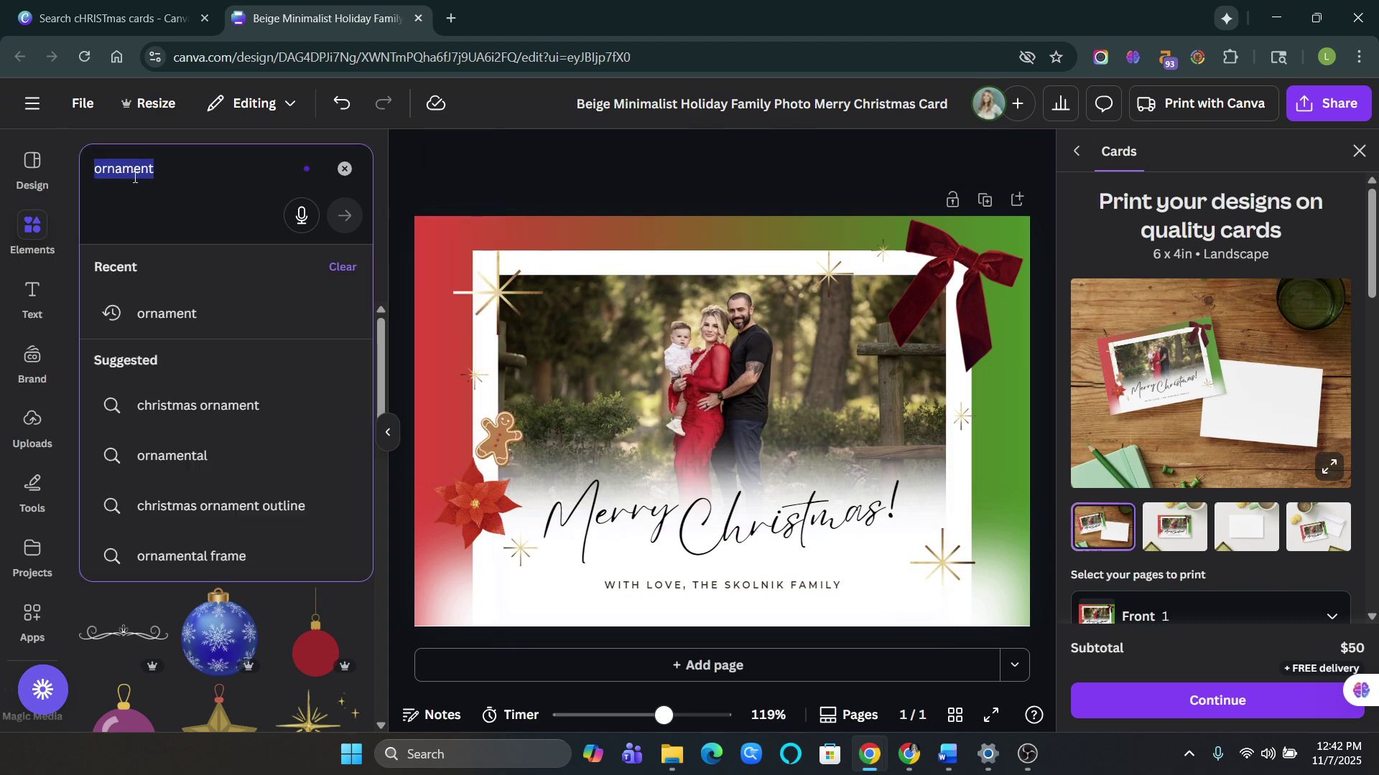
pyautogui.write('snow')
pyautogui.press('Return')
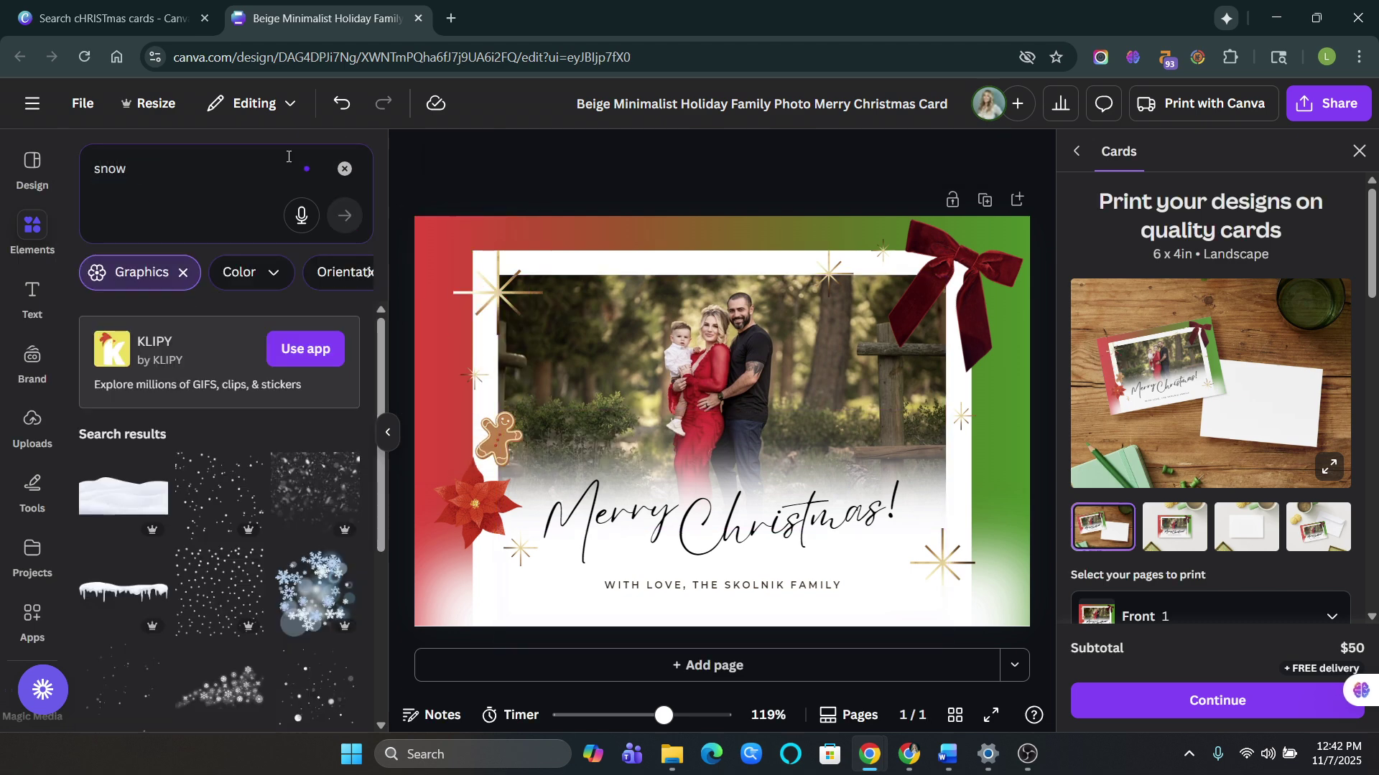
pyautogui.scroll(-3, 288, 572)
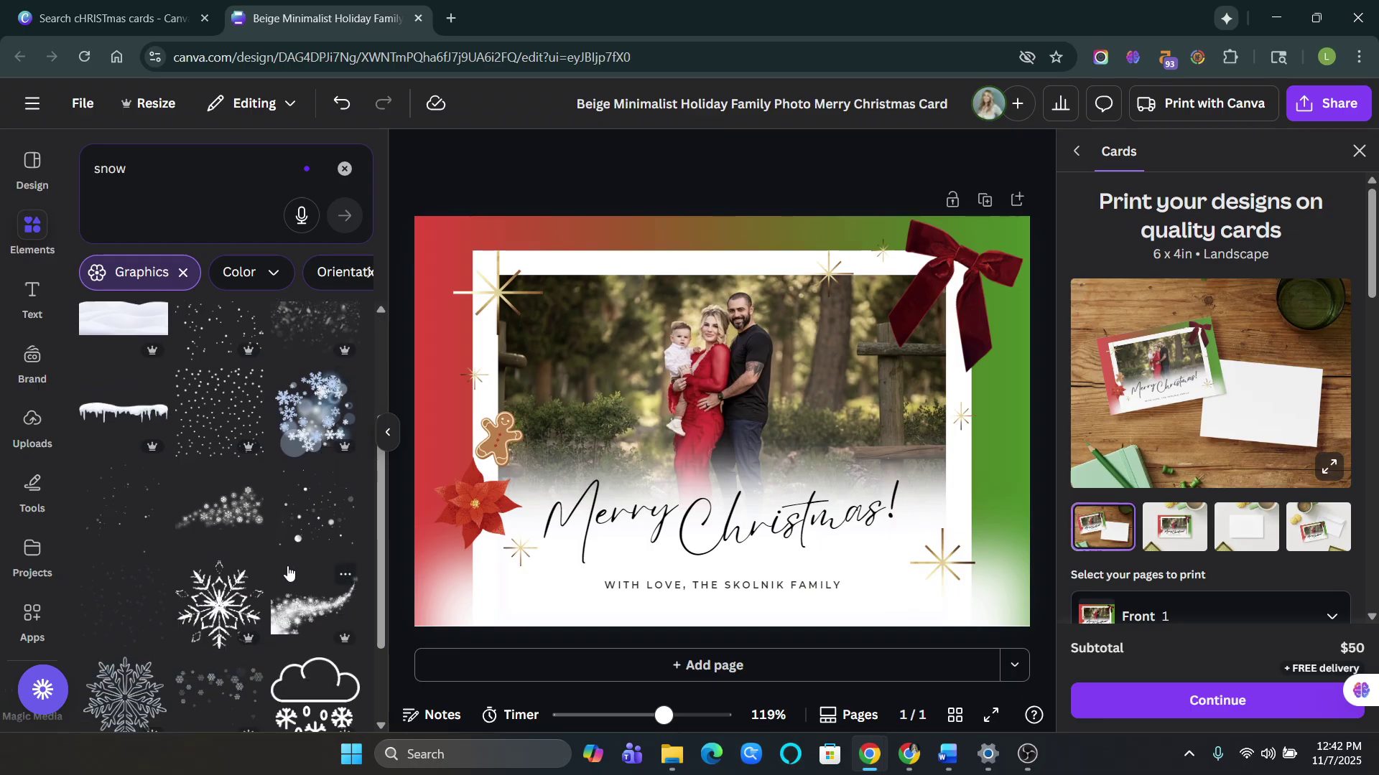
pyautogui.click(228, 511)
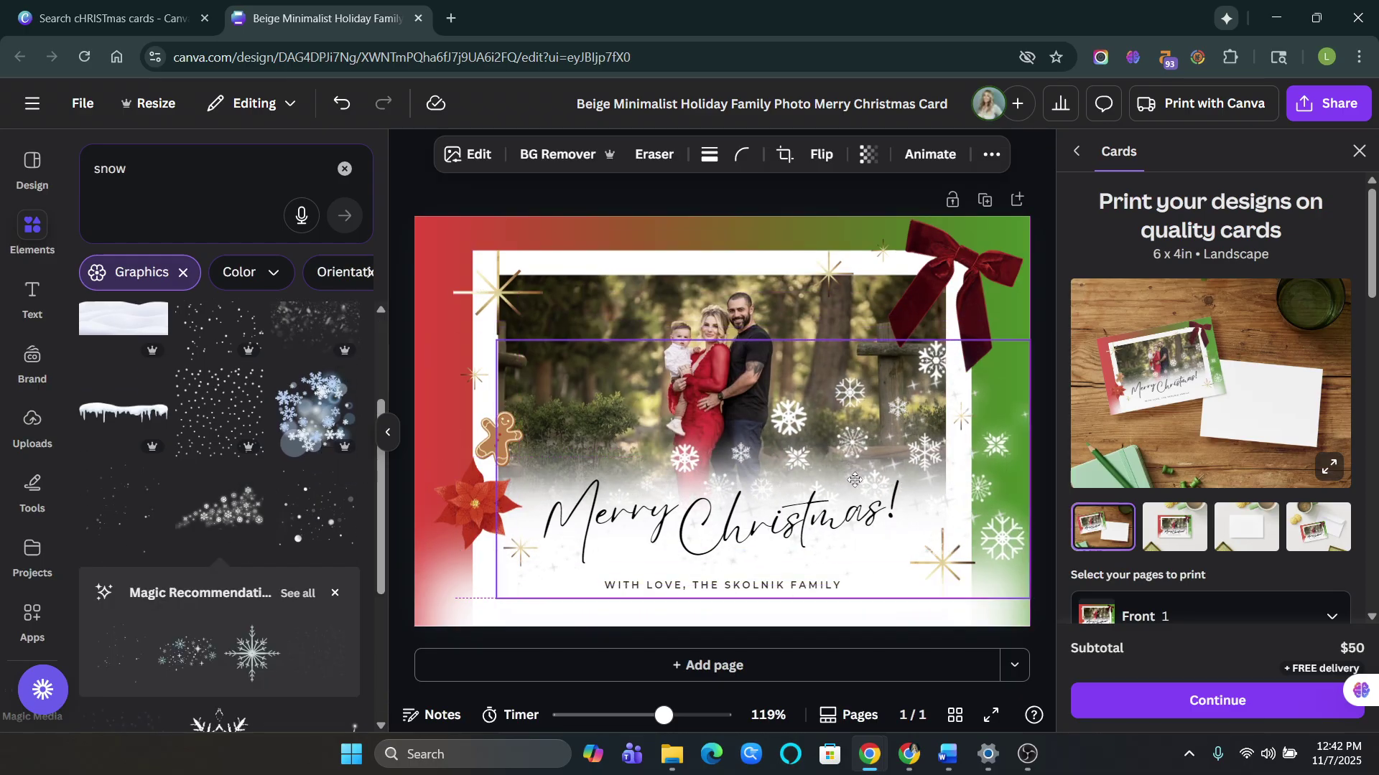
pyautogui.moveTo(821, 435); pyautogui.dragTo(804, 525)
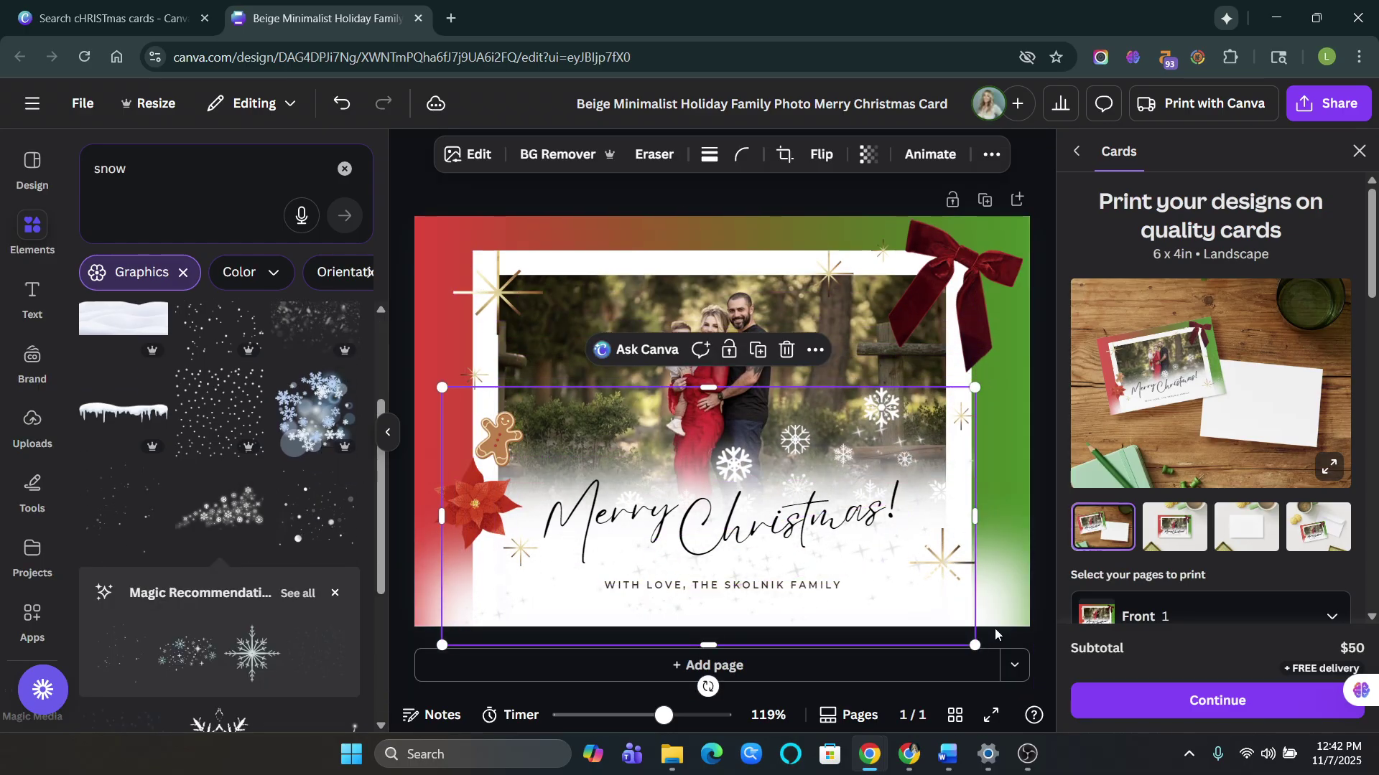
pyautogui.moveTo(974, 643); pyautogui.dragTo(840, 580)
pyautogui.moveTo(697, 463); pyautogui.dragTo(817, 443)
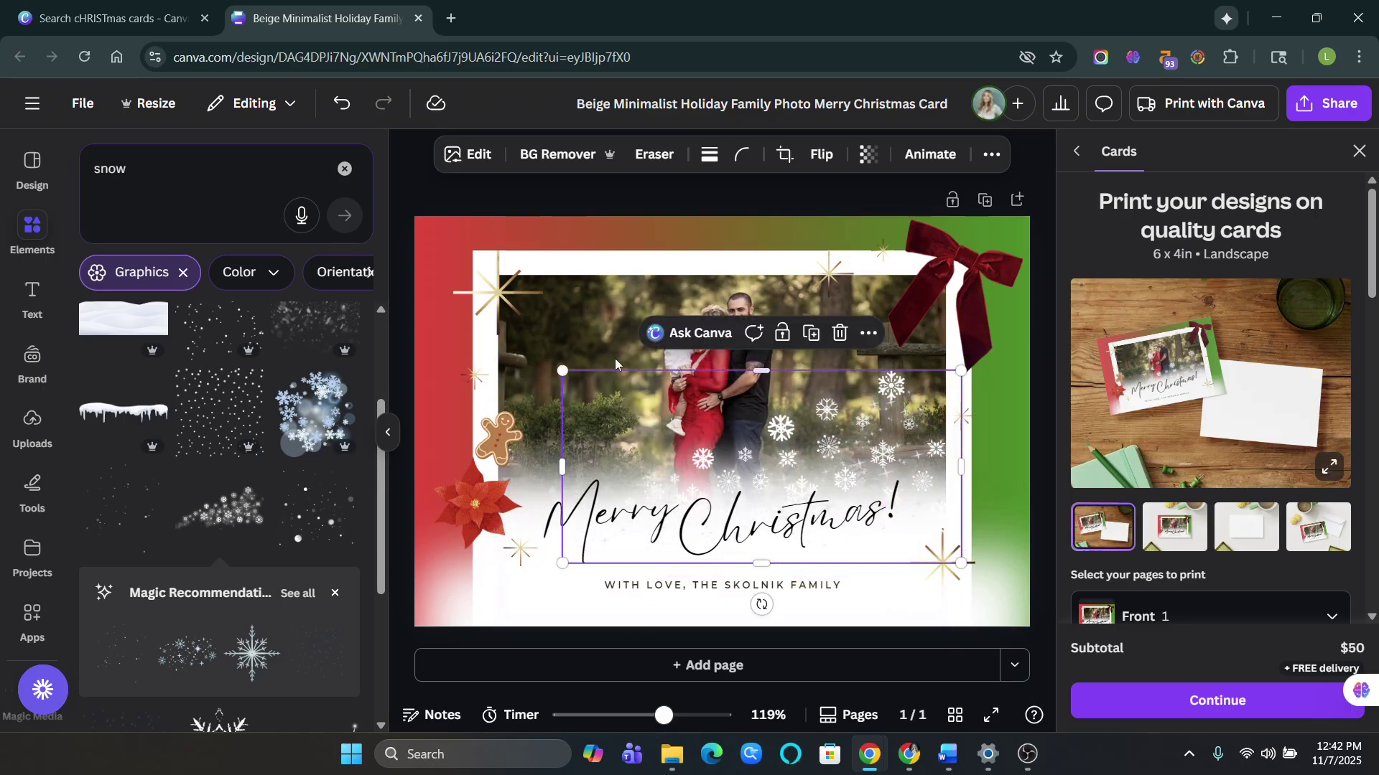
pyautogui.click(468, 208)
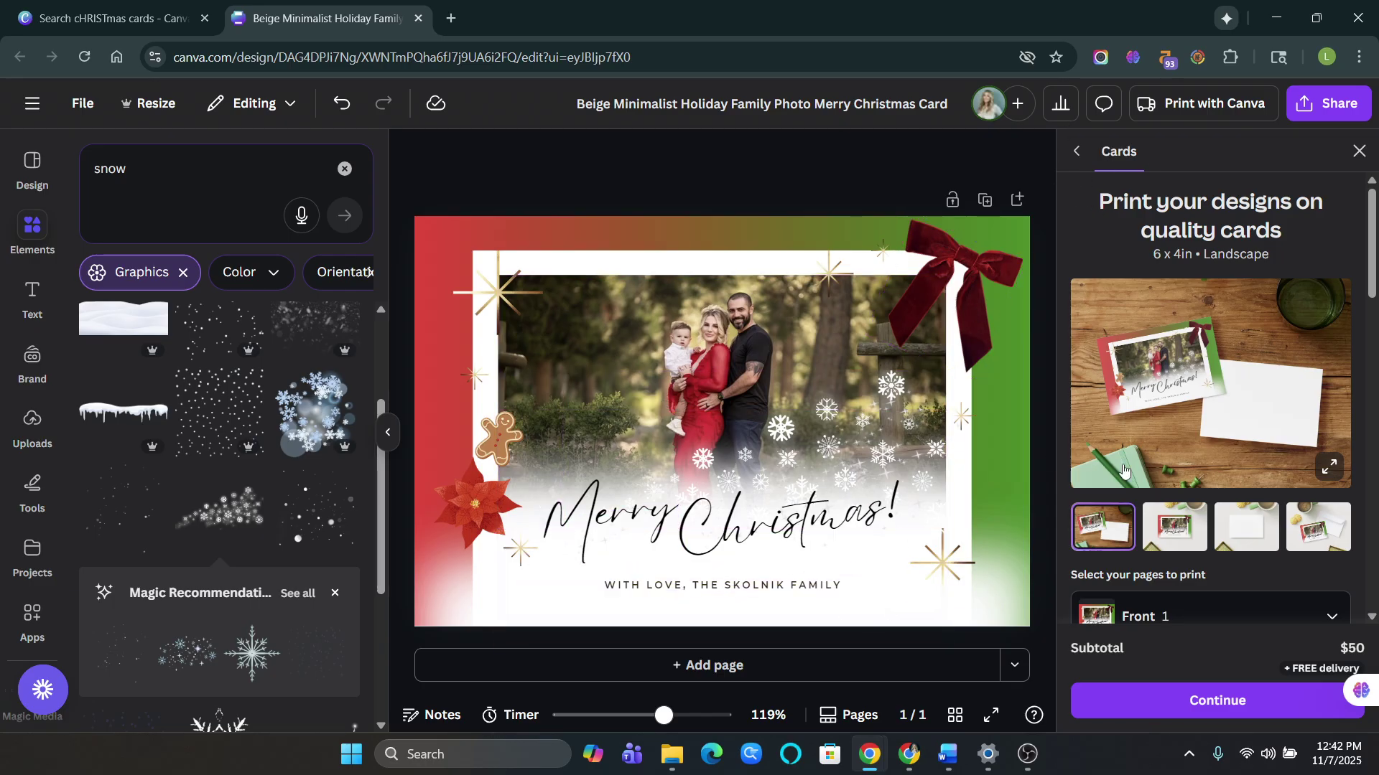
# - Close the Print with Canva panel
pyautogui.click(1196, 106)
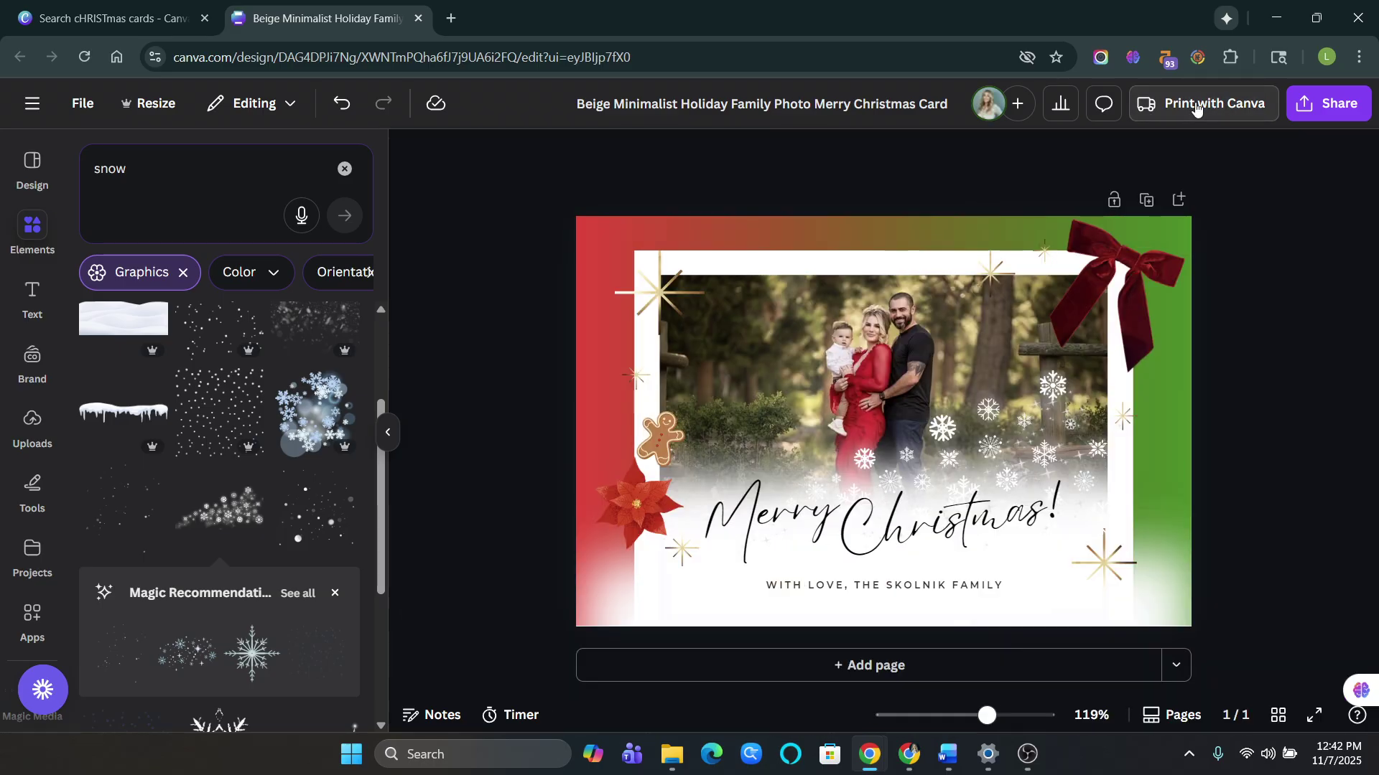
pyautogui.click(1196, 106)
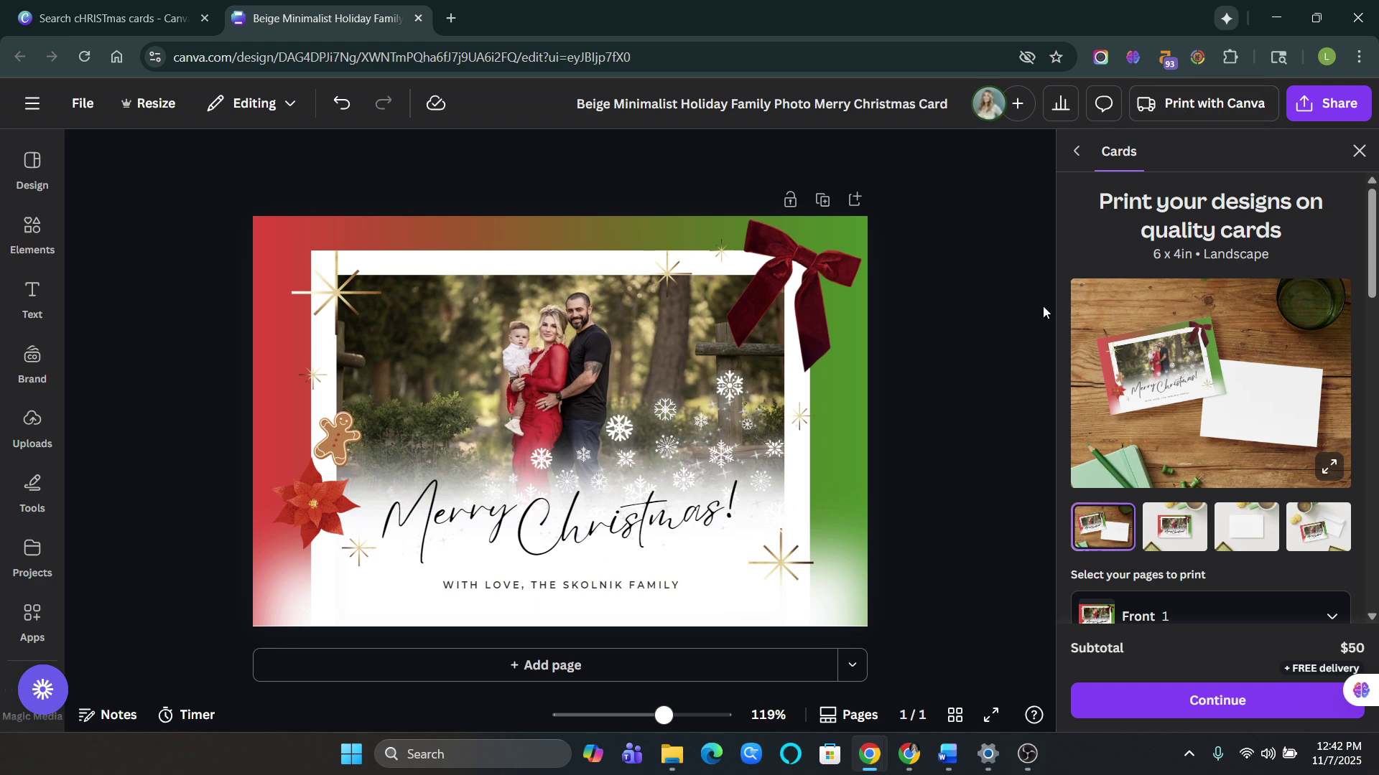
pyautogui.click(1178, 111)
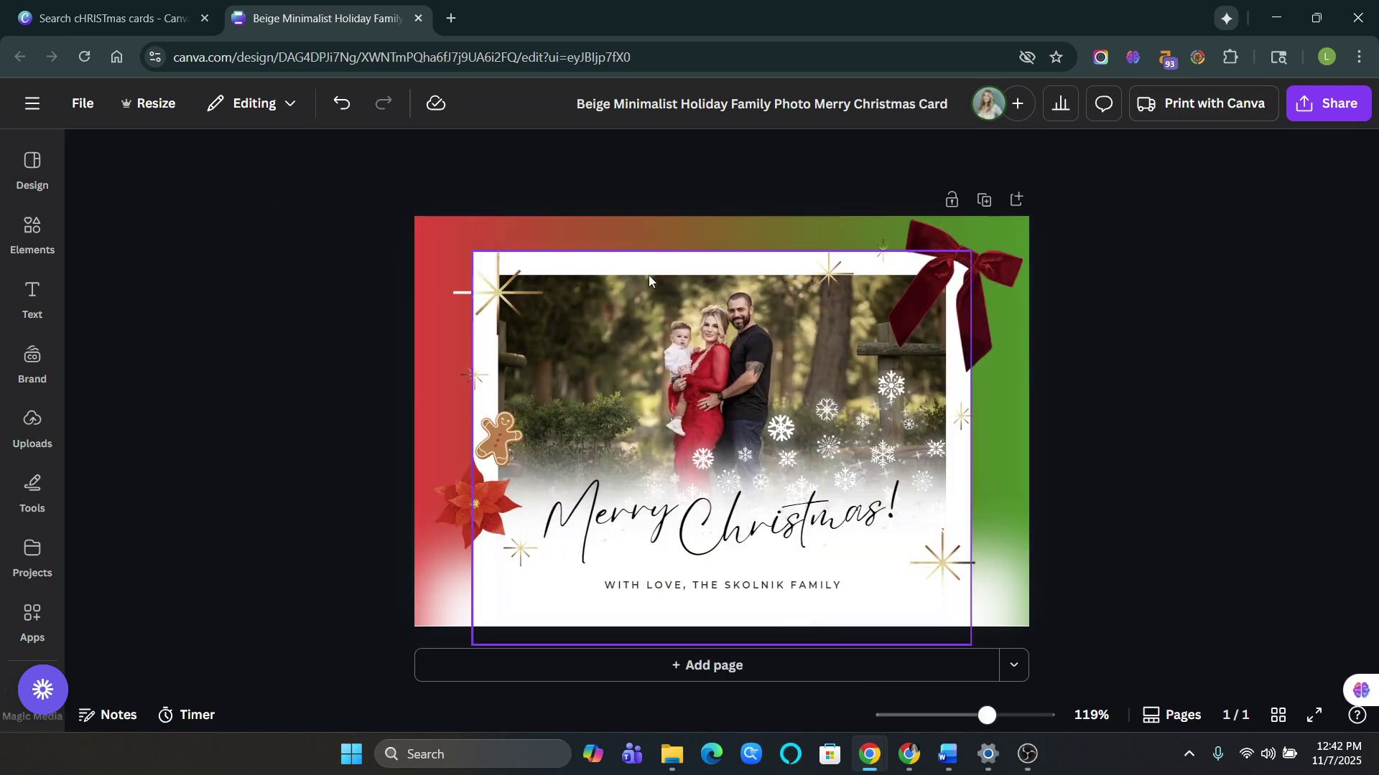
# - Search Elements for '2025' and place a small gold brush 2025 graphic at the photo's top-left
pyautogui.click(22, 228)
pyautogui.click(273, 199)
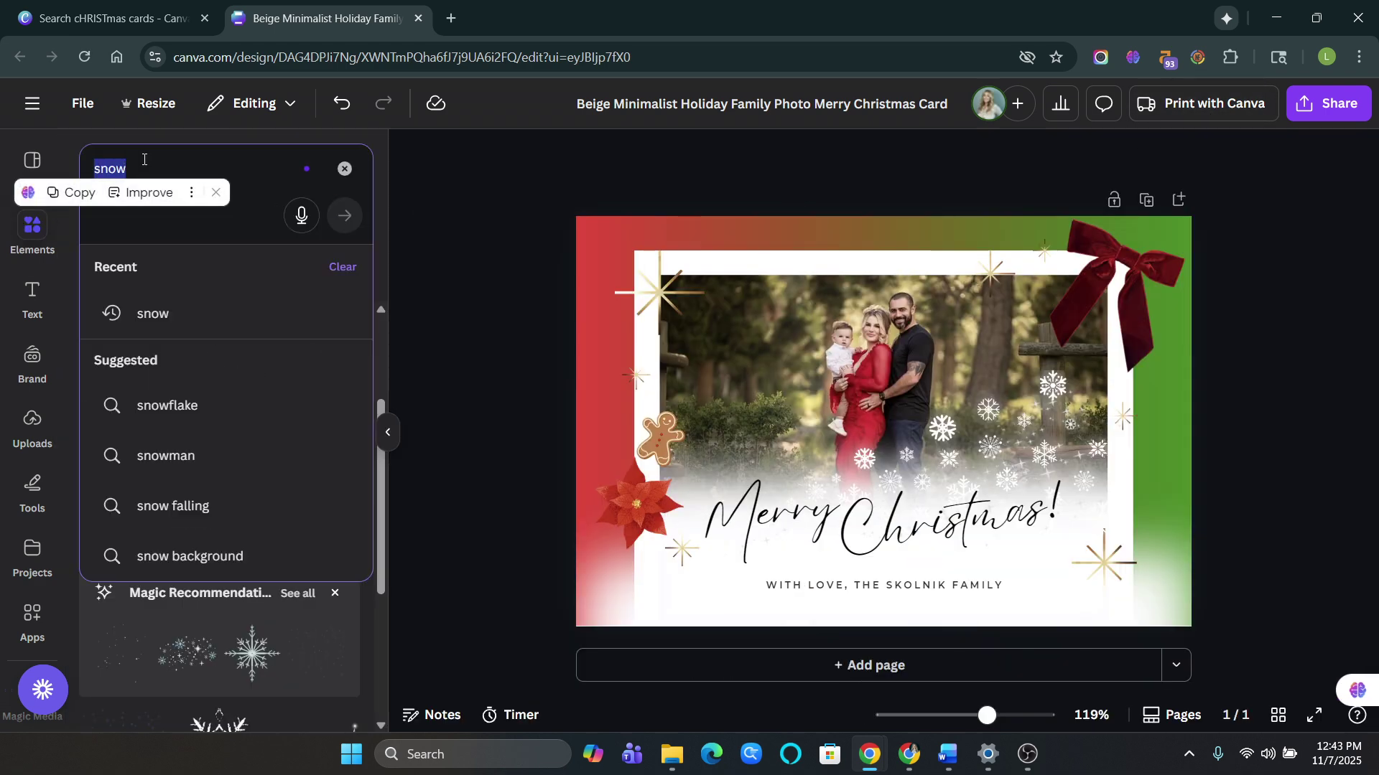
pyautogui.write('2025')
pyautogui.press('Return')
pyautogui.scroll(-2, 198, 486)
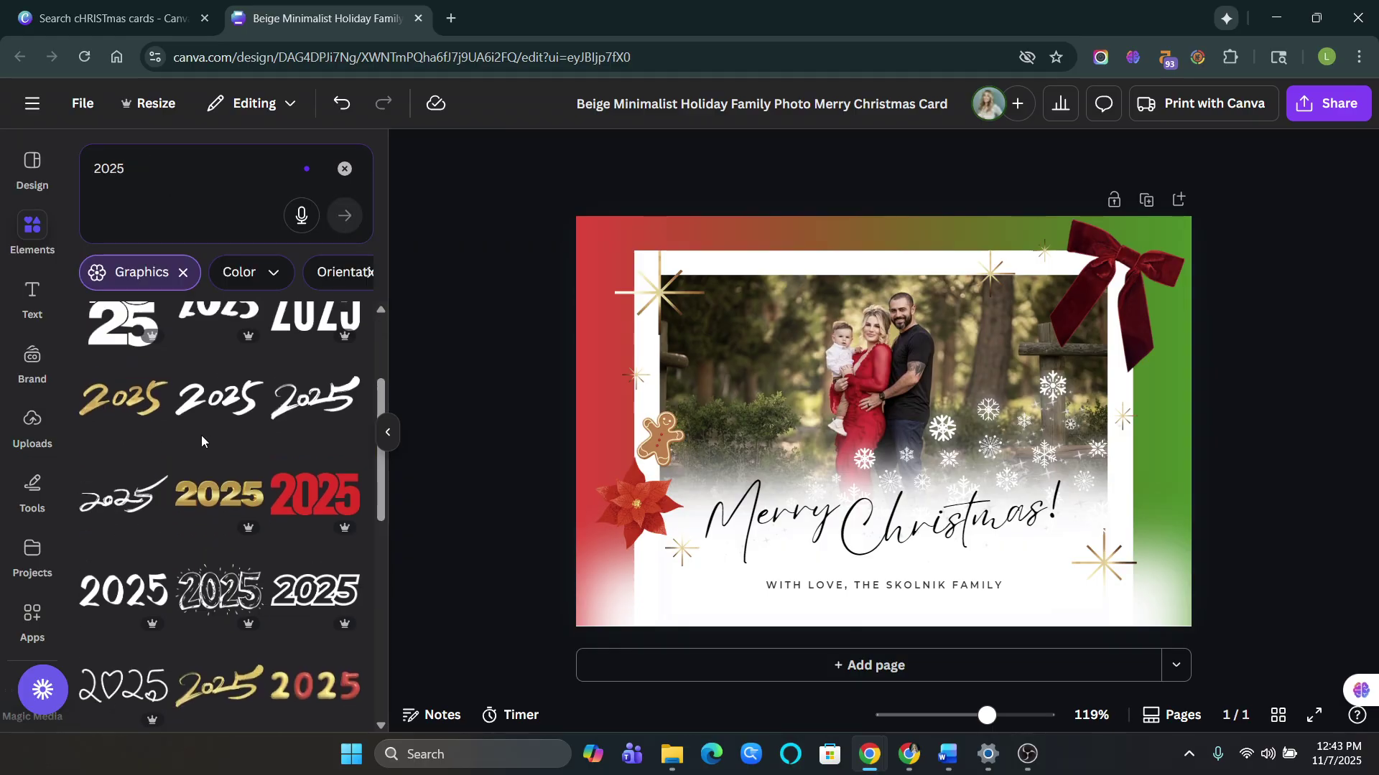
pyautogui.scroll(1, 198, 487)
pyautogui.click(121, 474)
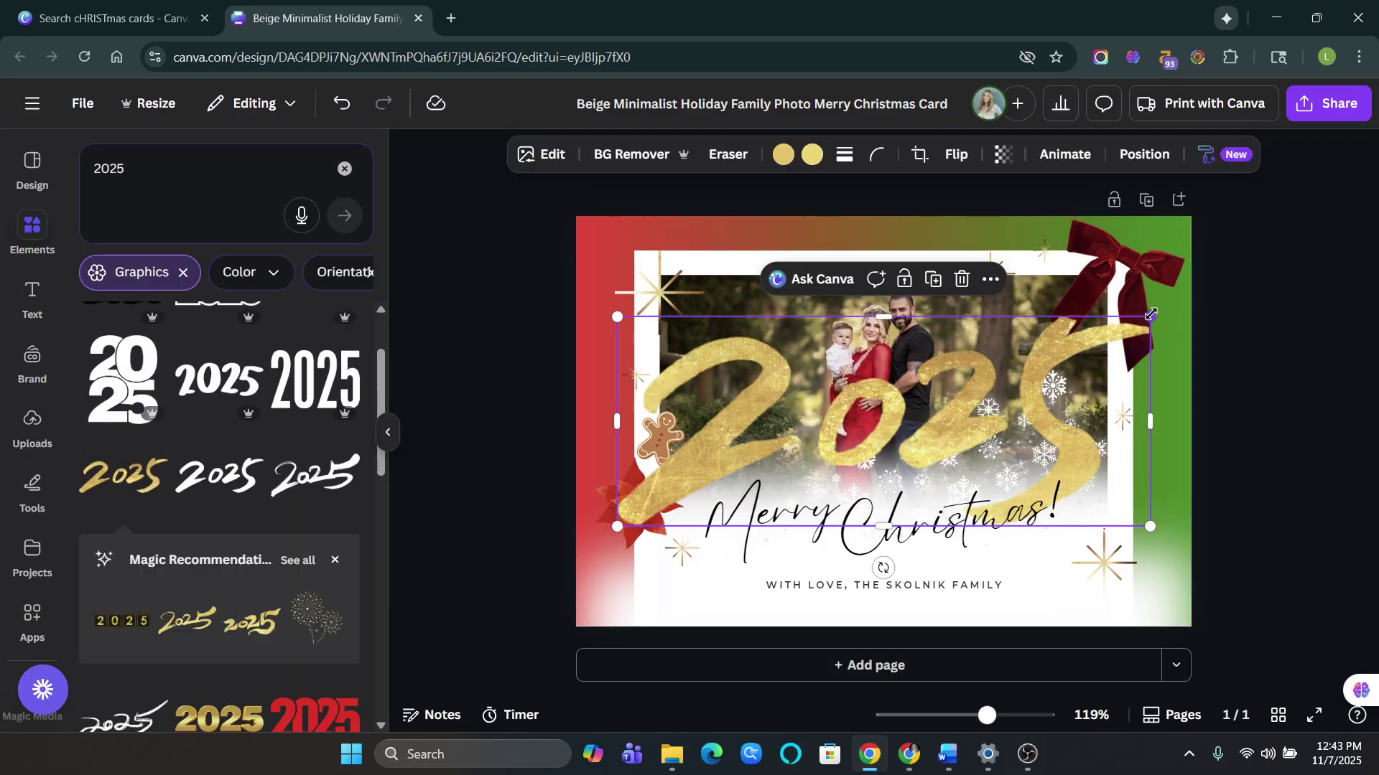
pyautogui.moveTo(1150, 317); pyautogui.dragTo(772, 282)
pyautogui.click(1284, 377)
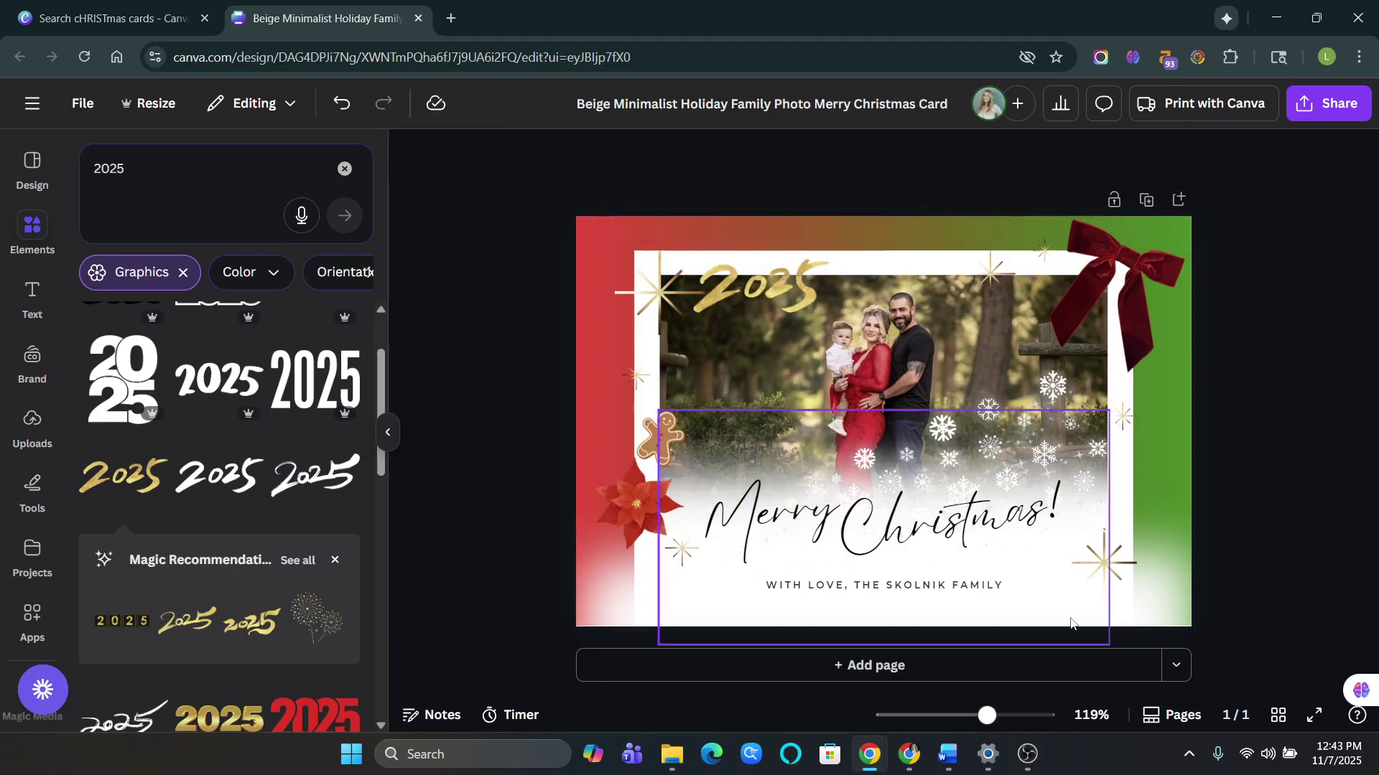
pyautogui.click(878, 224)
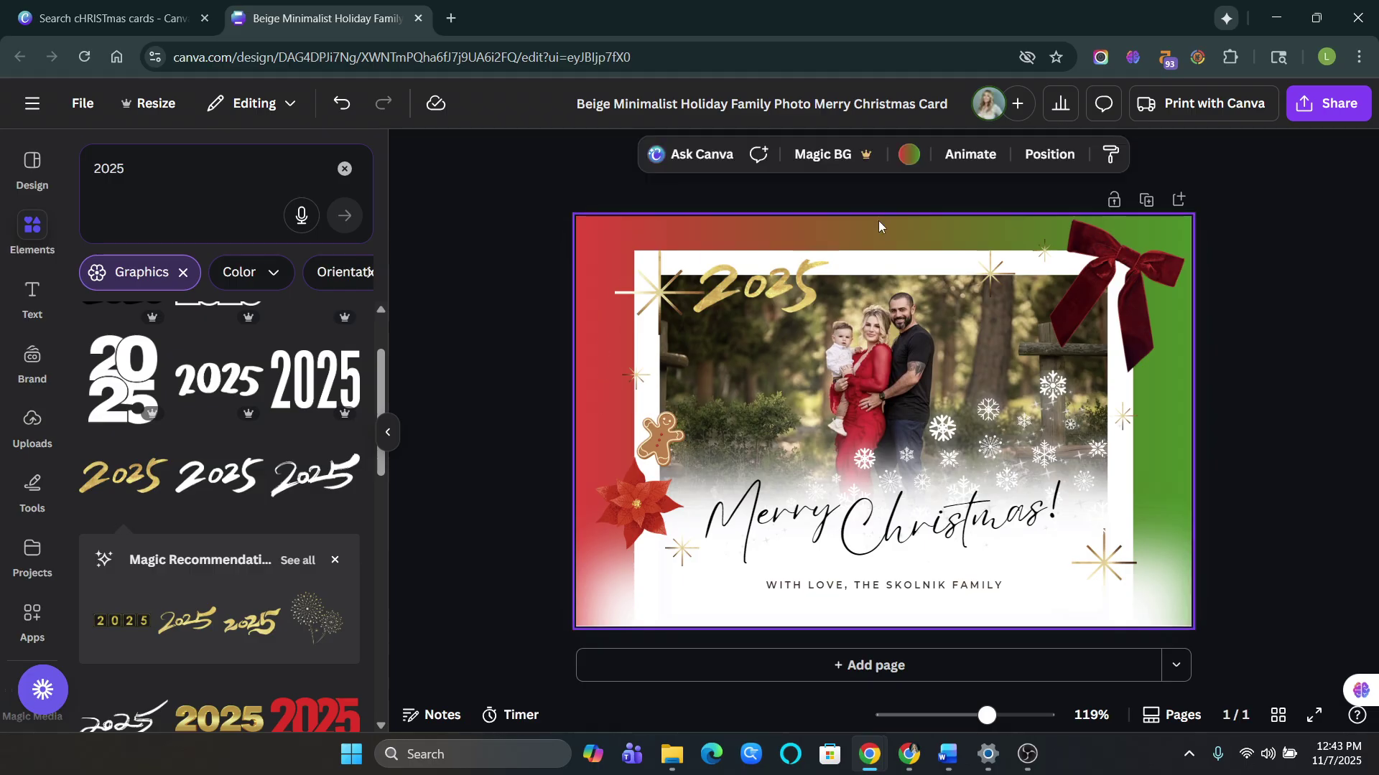
# - Go to Home and search your own designs for 'christmas card'
pyautogui.click(27, 119)
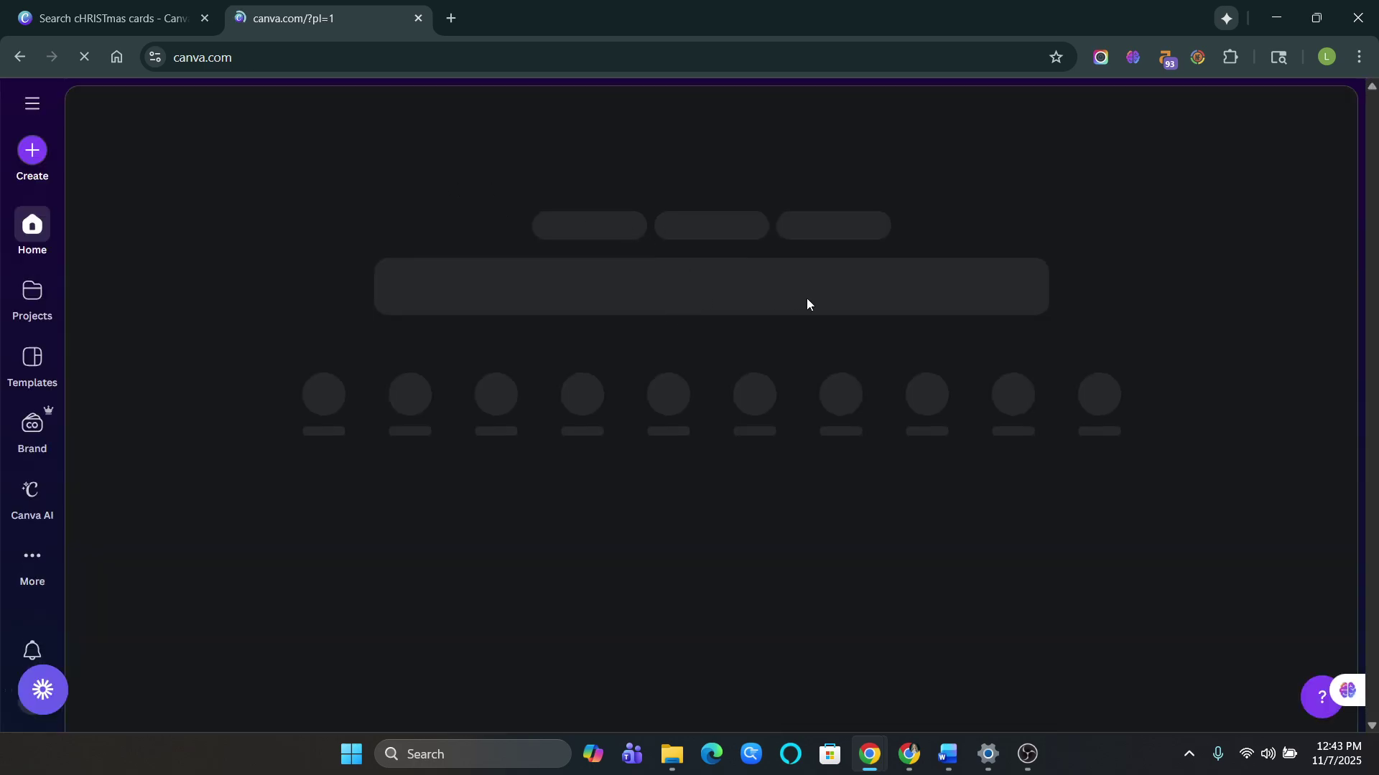
pyautogui.write('christmas card')
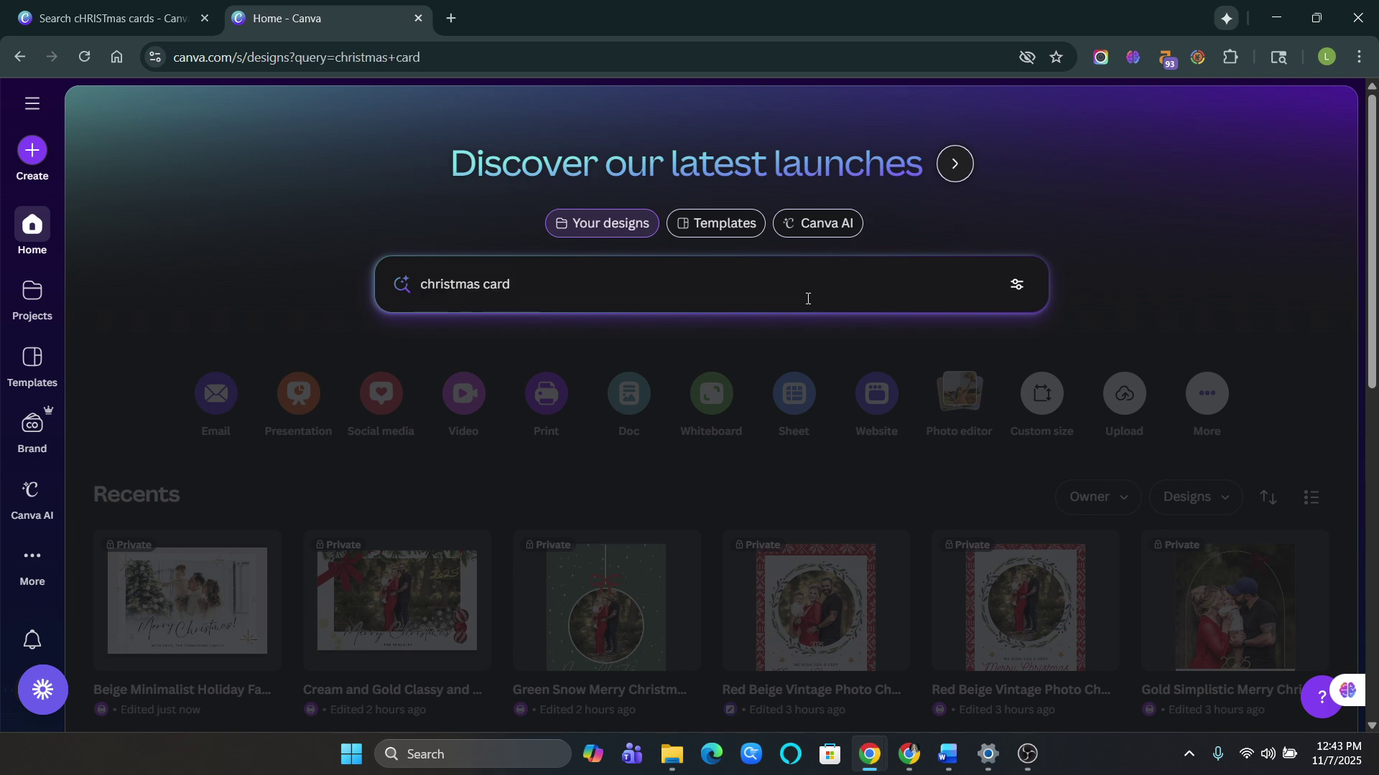
pyautogui.click(807, 299)
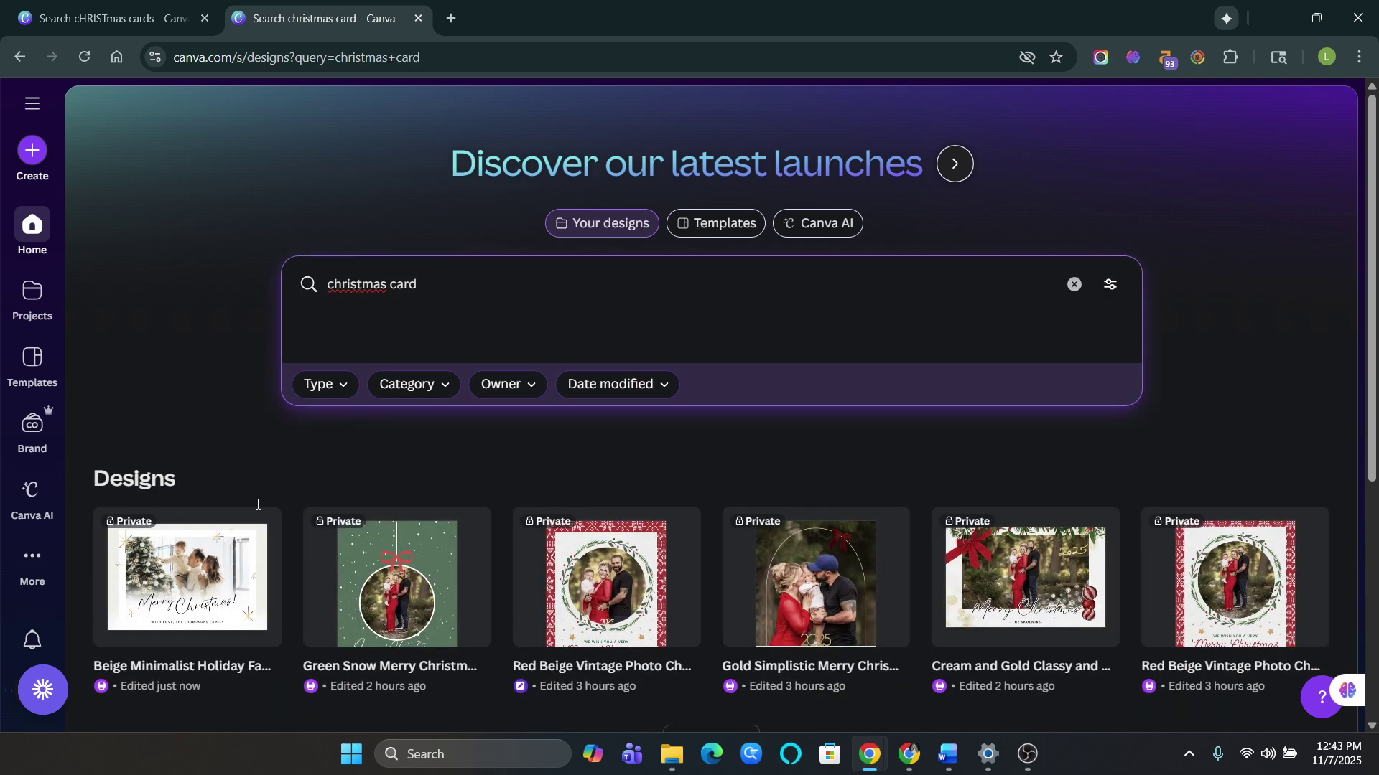
pyautogui.click(684, 227)
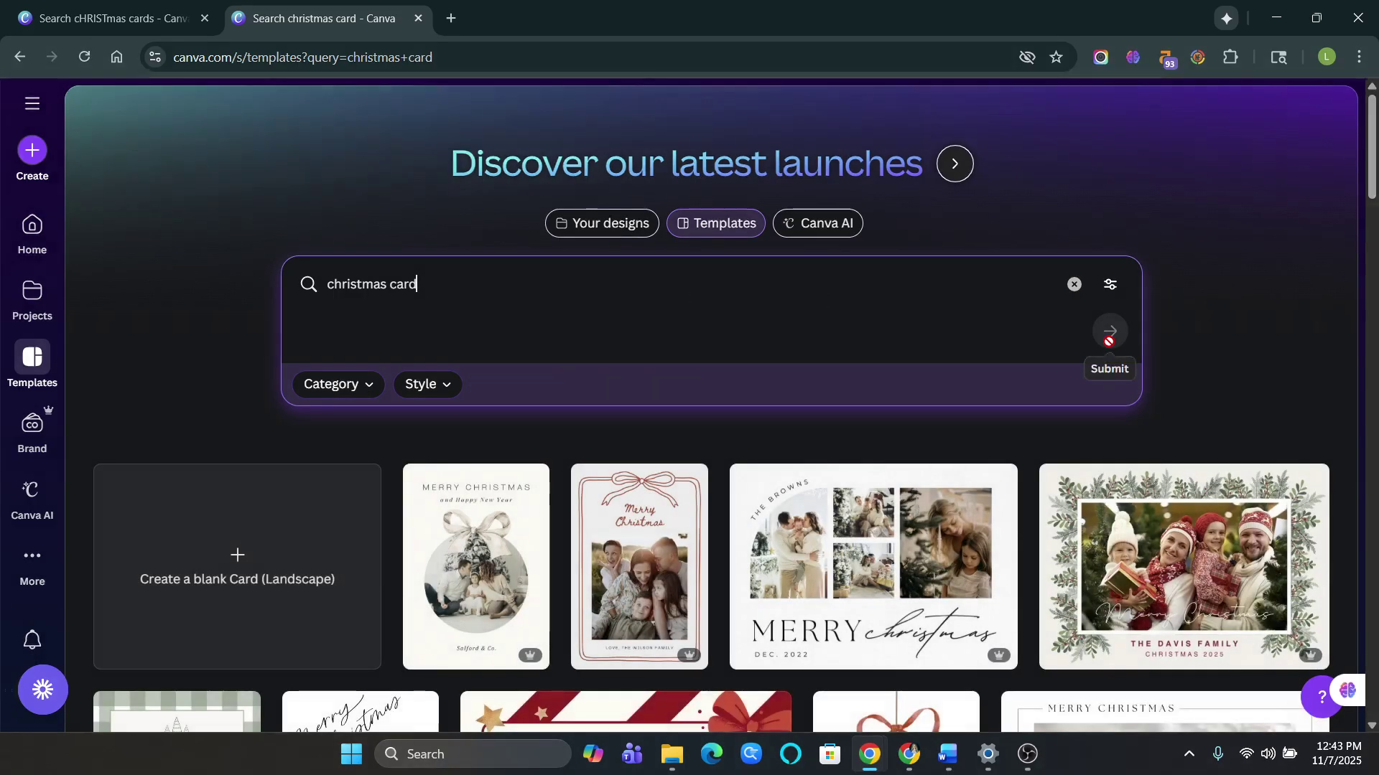
pyautogui.scroll(-3, 1267, 340)
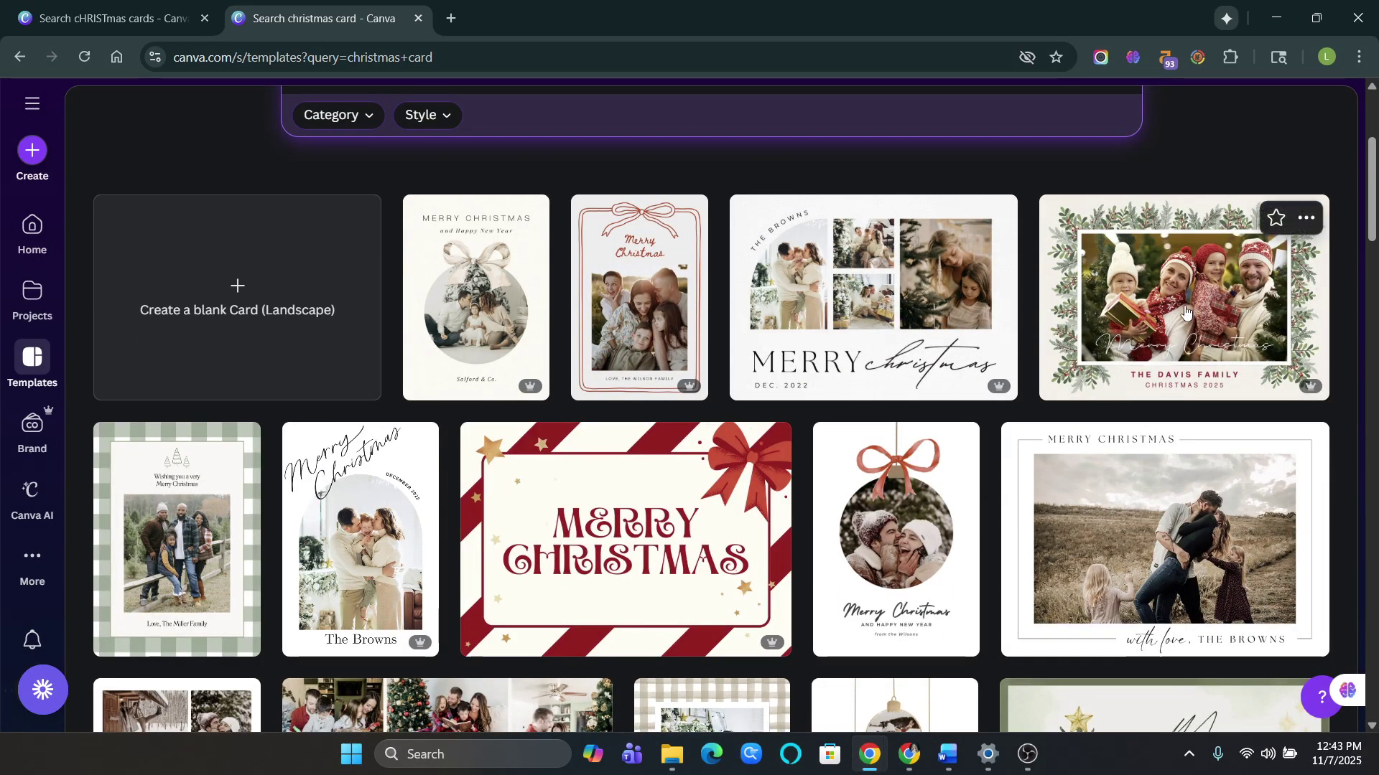
pyautogui.scroll(-1, 722, 414)
pyautogui.scroll(-2, 721, 413)
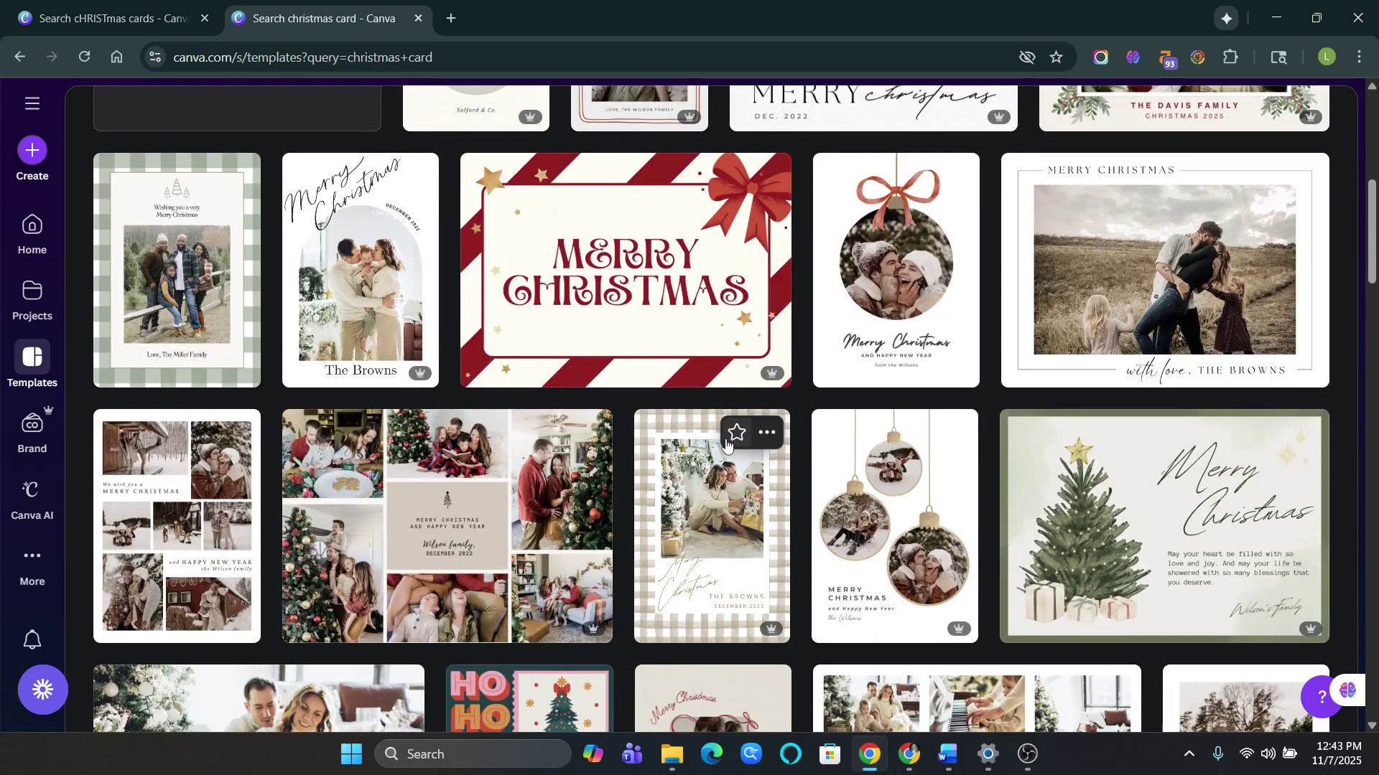
pyautogui.scroll(-3, 546, 509)
pyautogui.scroll(-2, 546, 508)
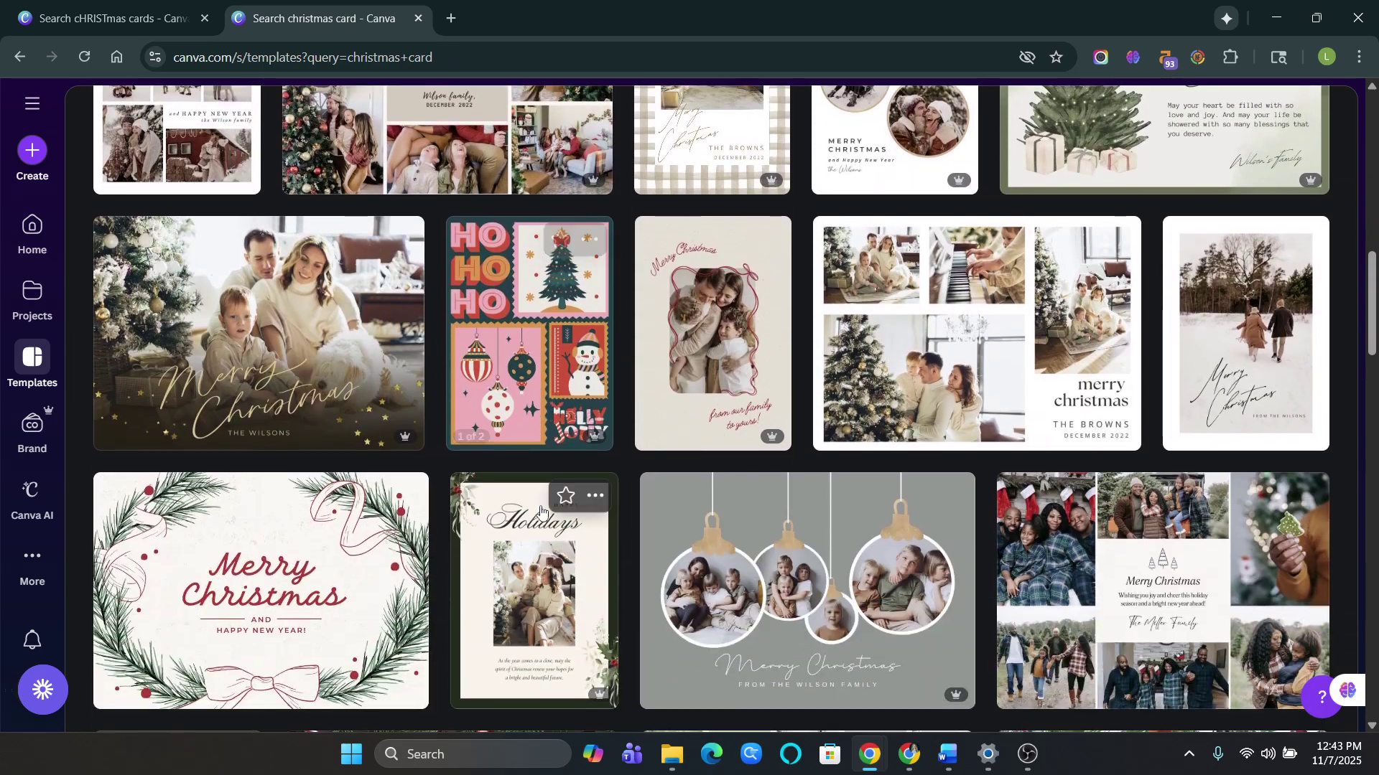
pyautogui.scroll(3, 535, 516)
pyautogui.scroll(-4, 267, 363)
pyautogui.scroll(-4, 1019, 324)
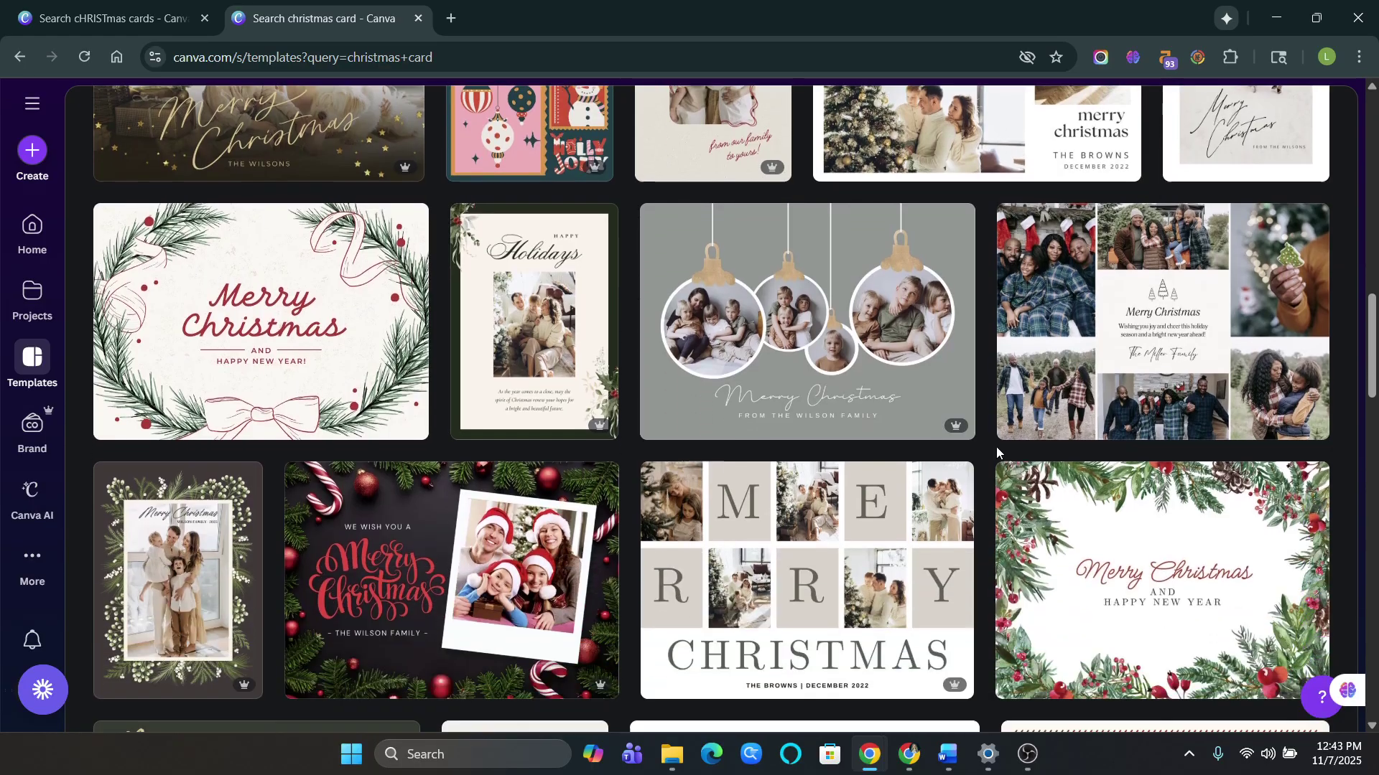
pyautogui.scroll(-2, 1075, 418)
pyautogui.scroll(-2, 1075, 418)
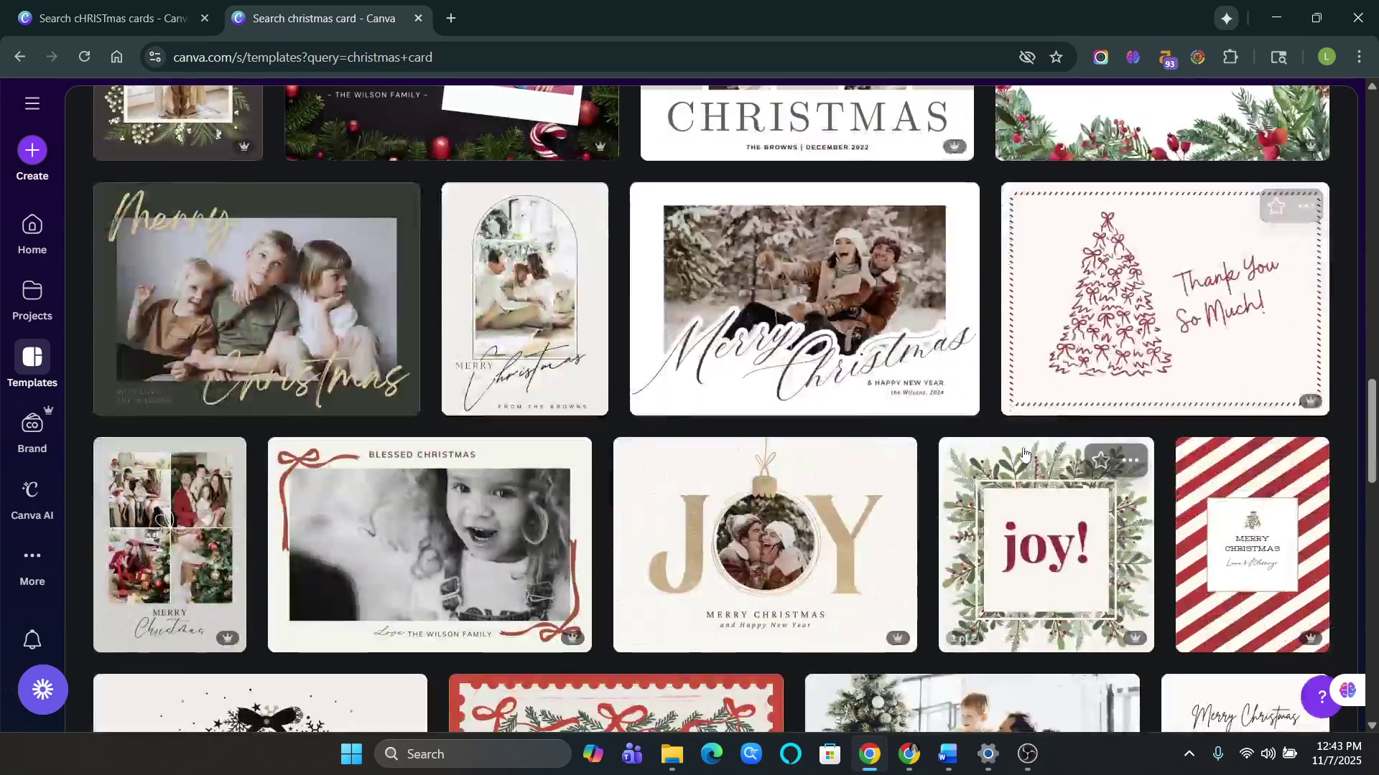
pyautogui.scroll(-5, 816, 522)
pyautogui.scroll(-7, 816, 522)
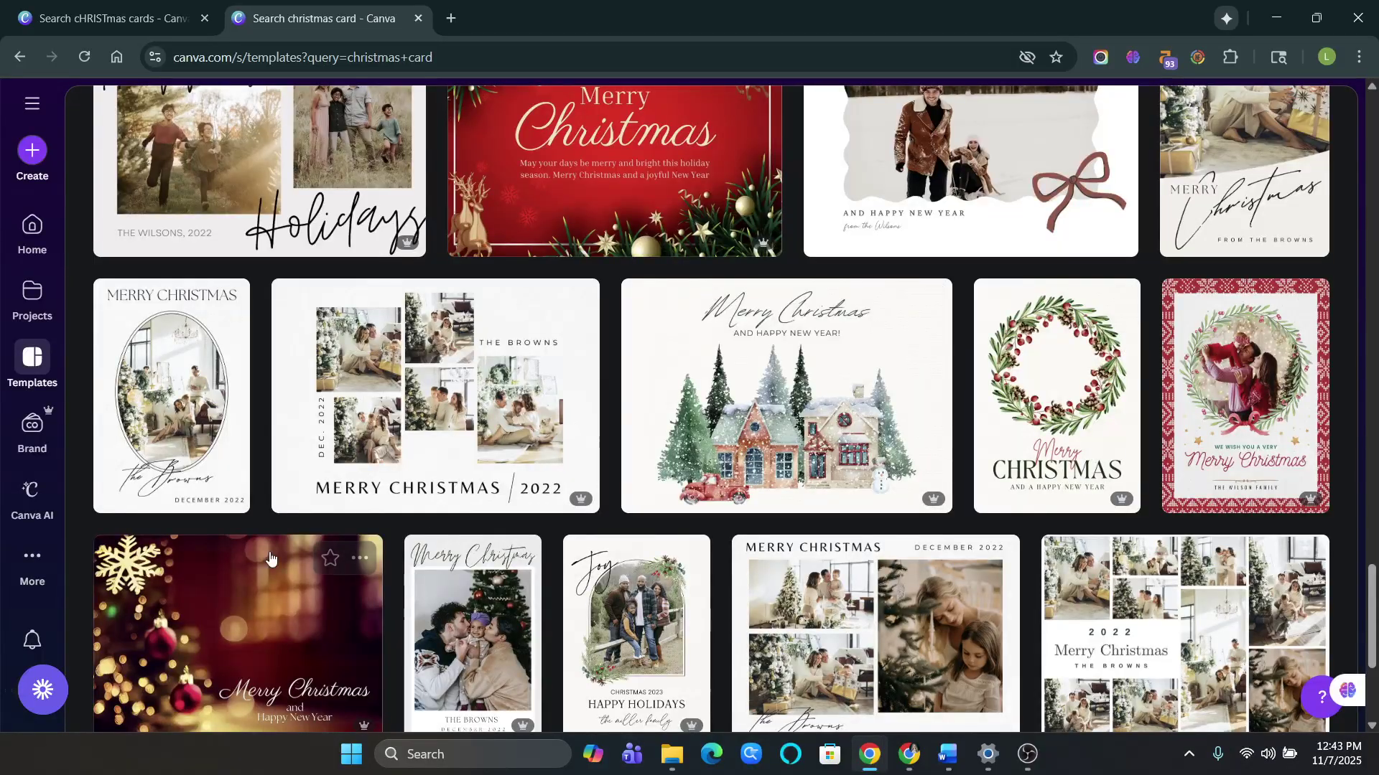
pyautogui.scroll(-5, 524, 443)
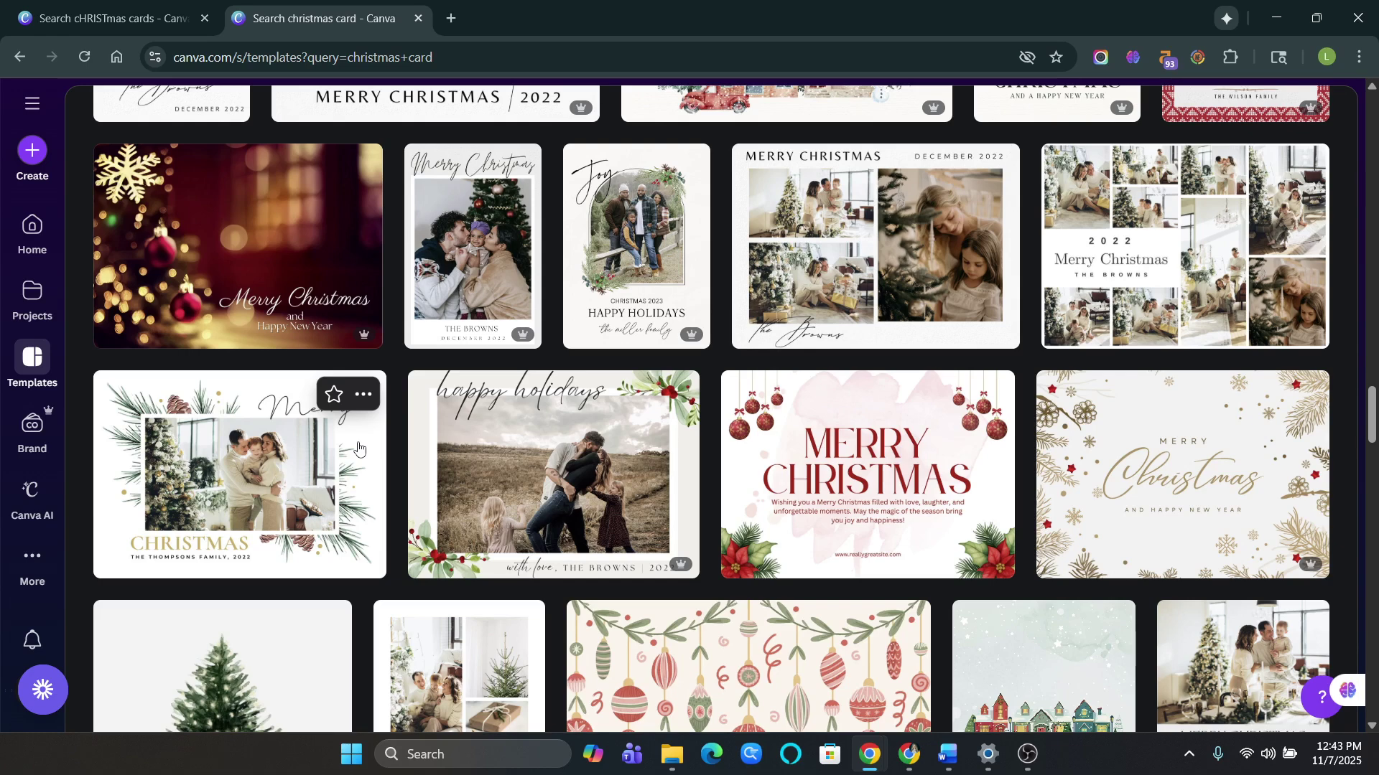
pyautogui.scroll(-5, 546, 460)
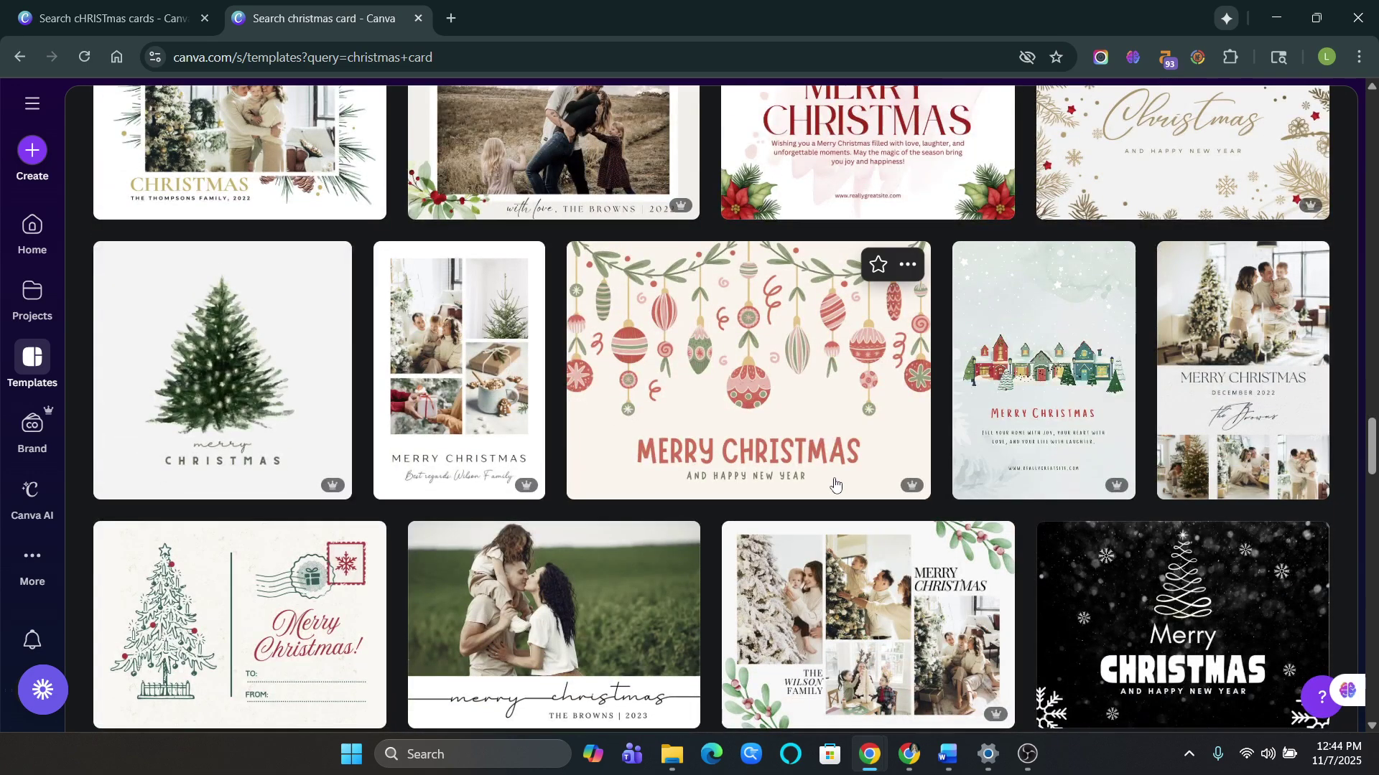
pyautogui.scroll(-3, 834, 484)
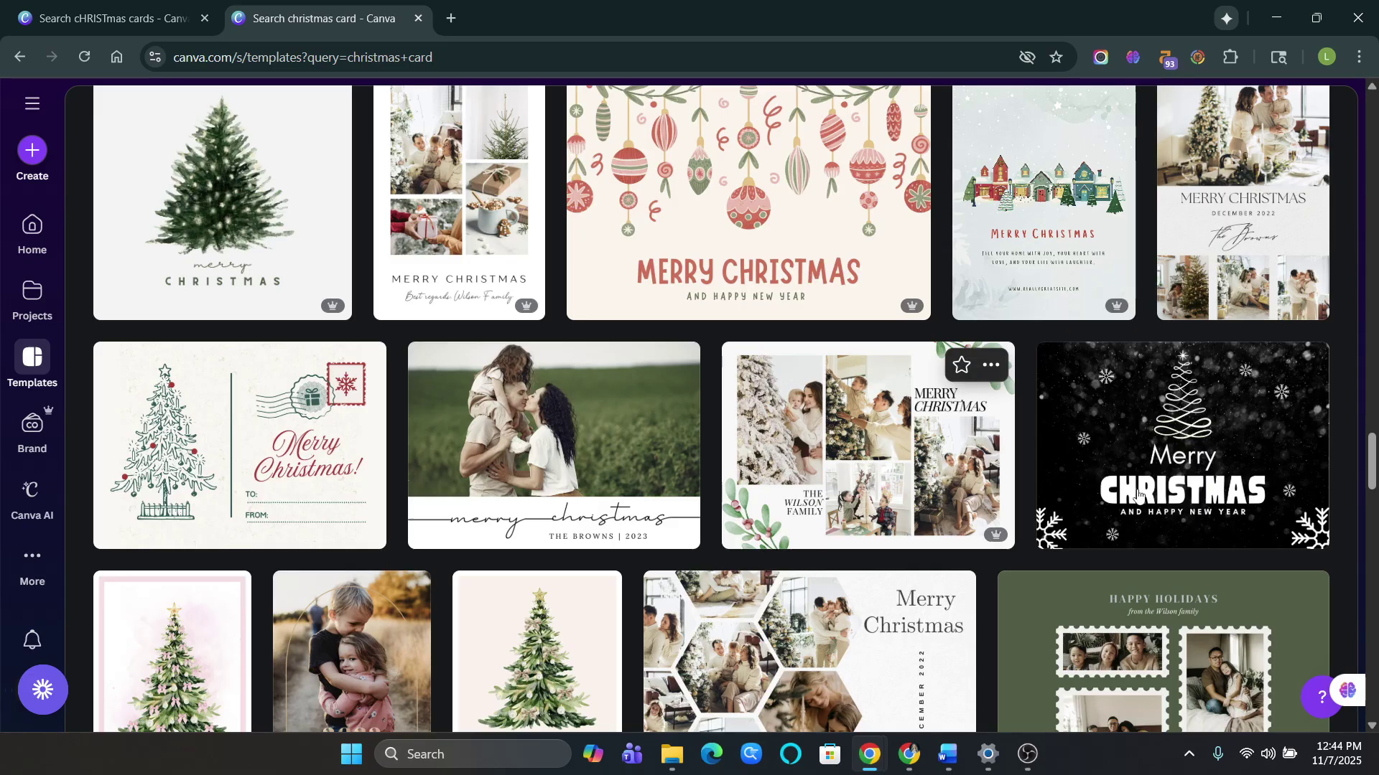
pyautogui.scroll(-3, 1059, 498)
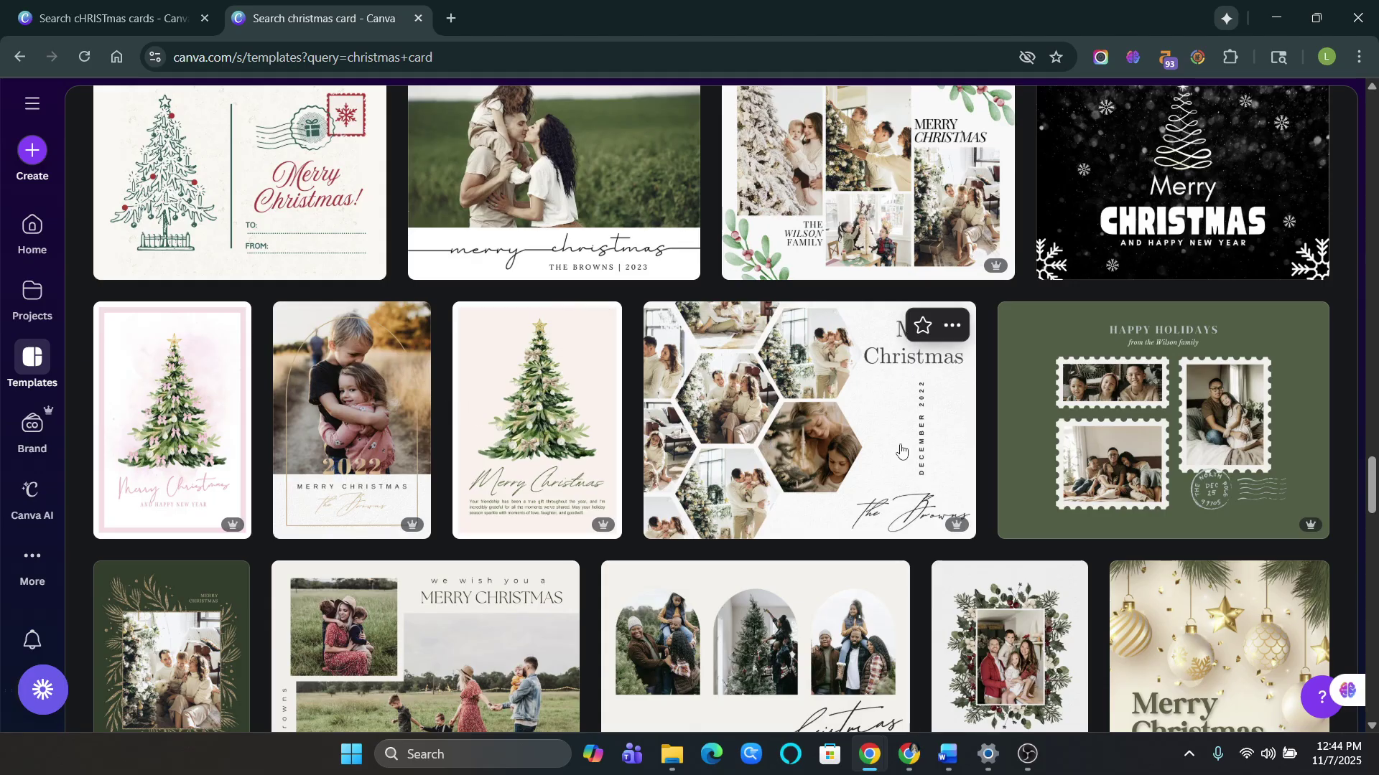
pyautogui.scroll(-5, 1133, 428)
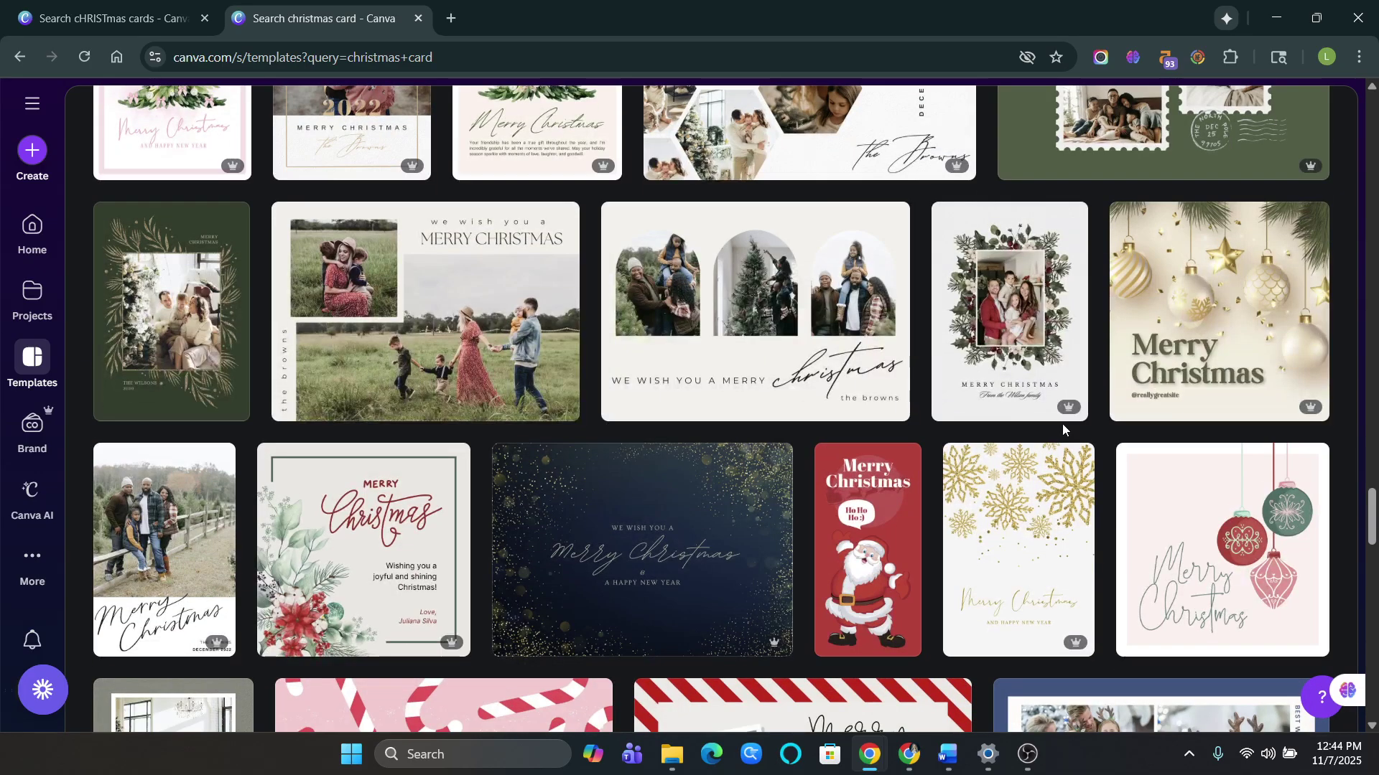
pyautogui.scroll(-5, 1063, 429)
pyautogui.scroll(3, 740, 357)
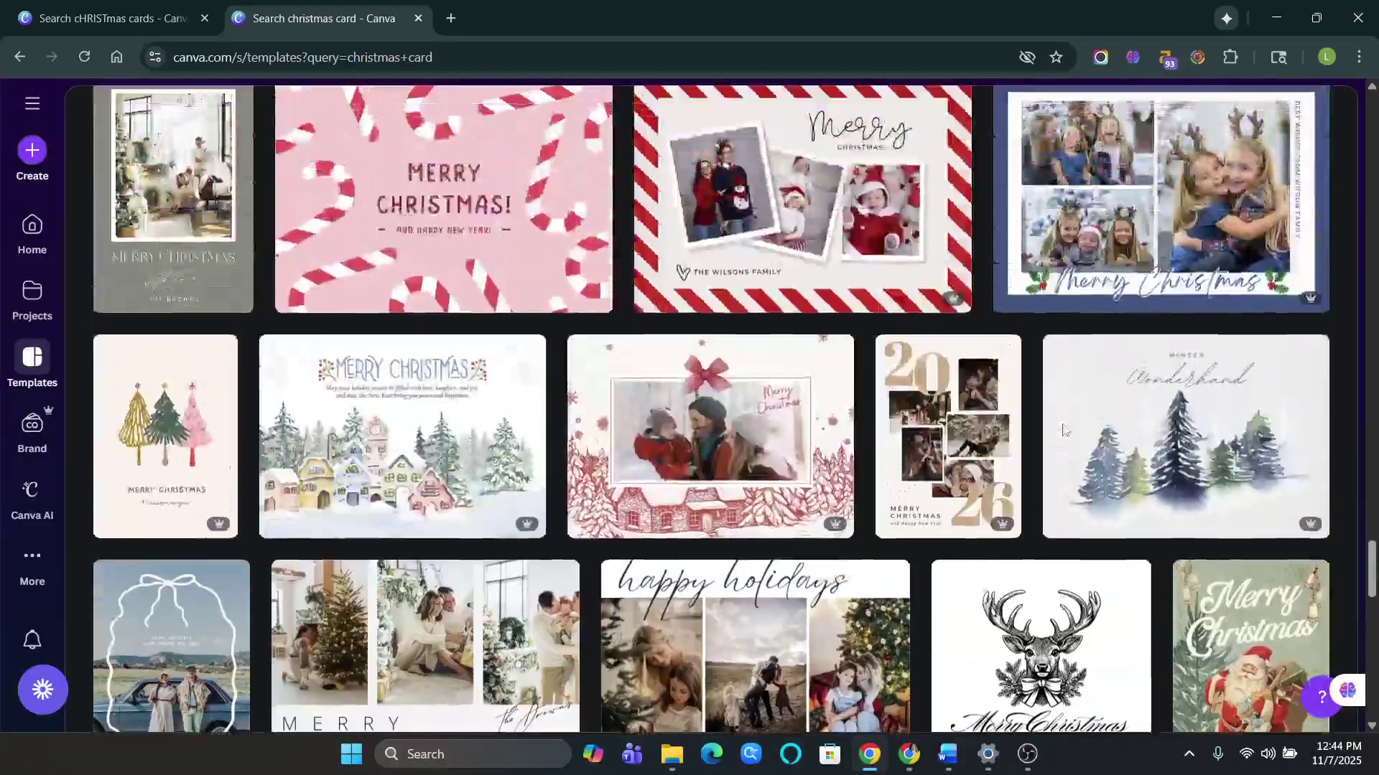
pyautogui.scroll(-8, 807, 370)
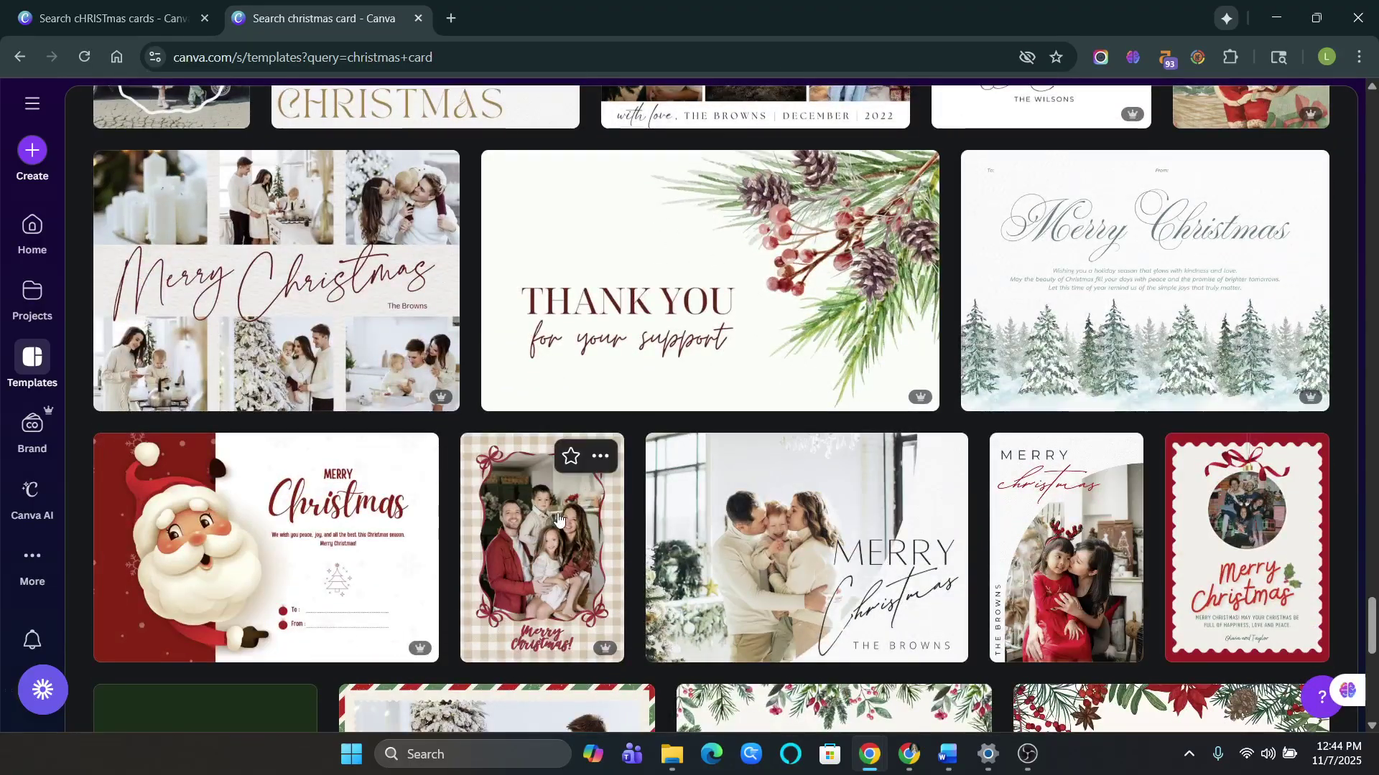
pyautogui.scroll(-3, 999, 594)
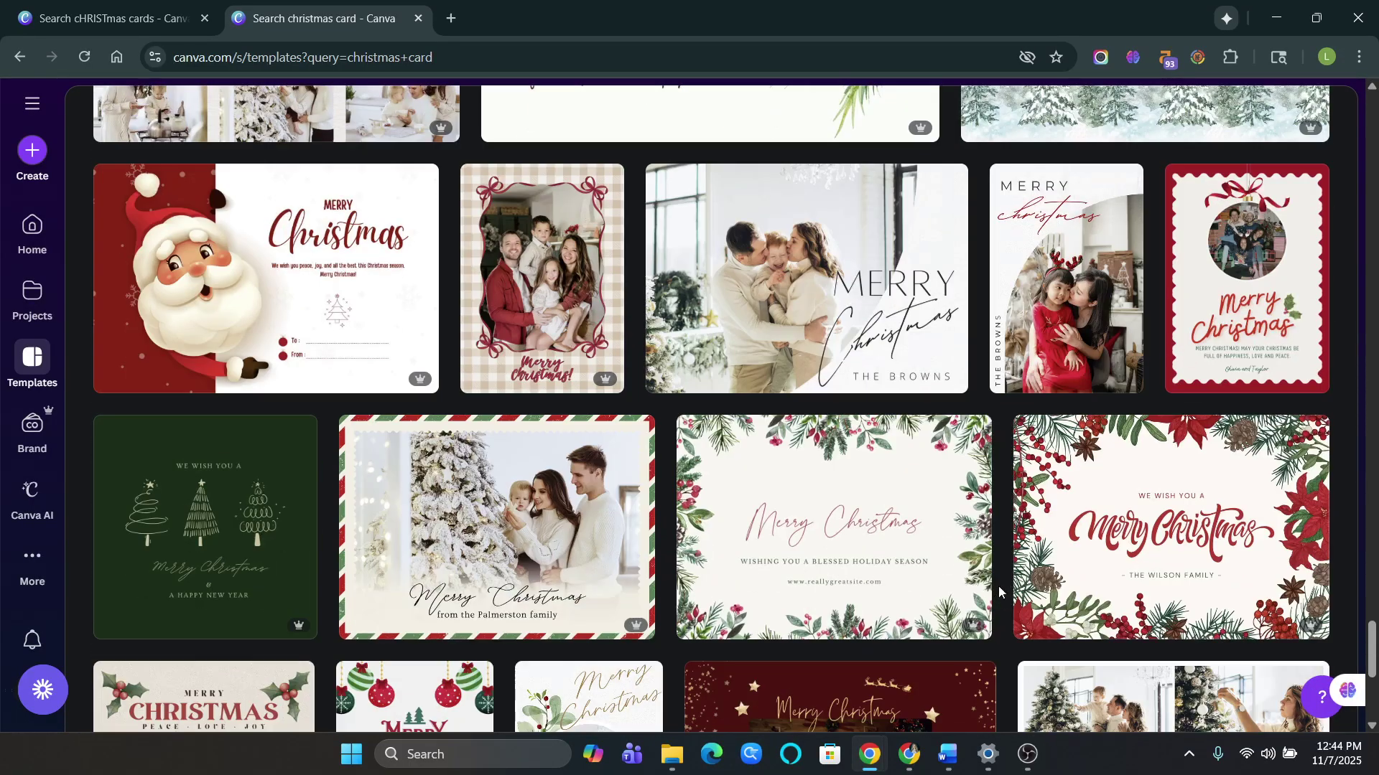
pyautogui.scroll(-3, 1000, 593)
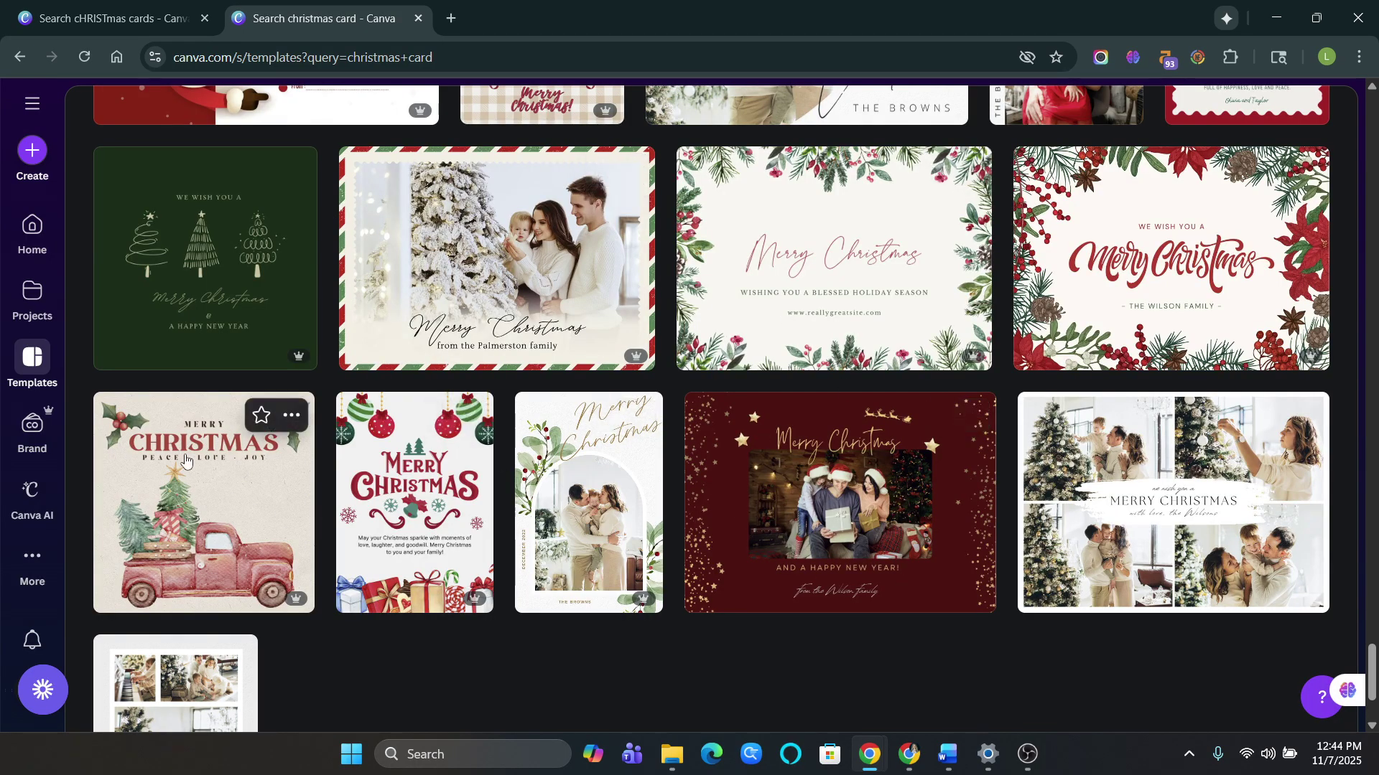
pyautogui.scroll(-5, 593, 398)
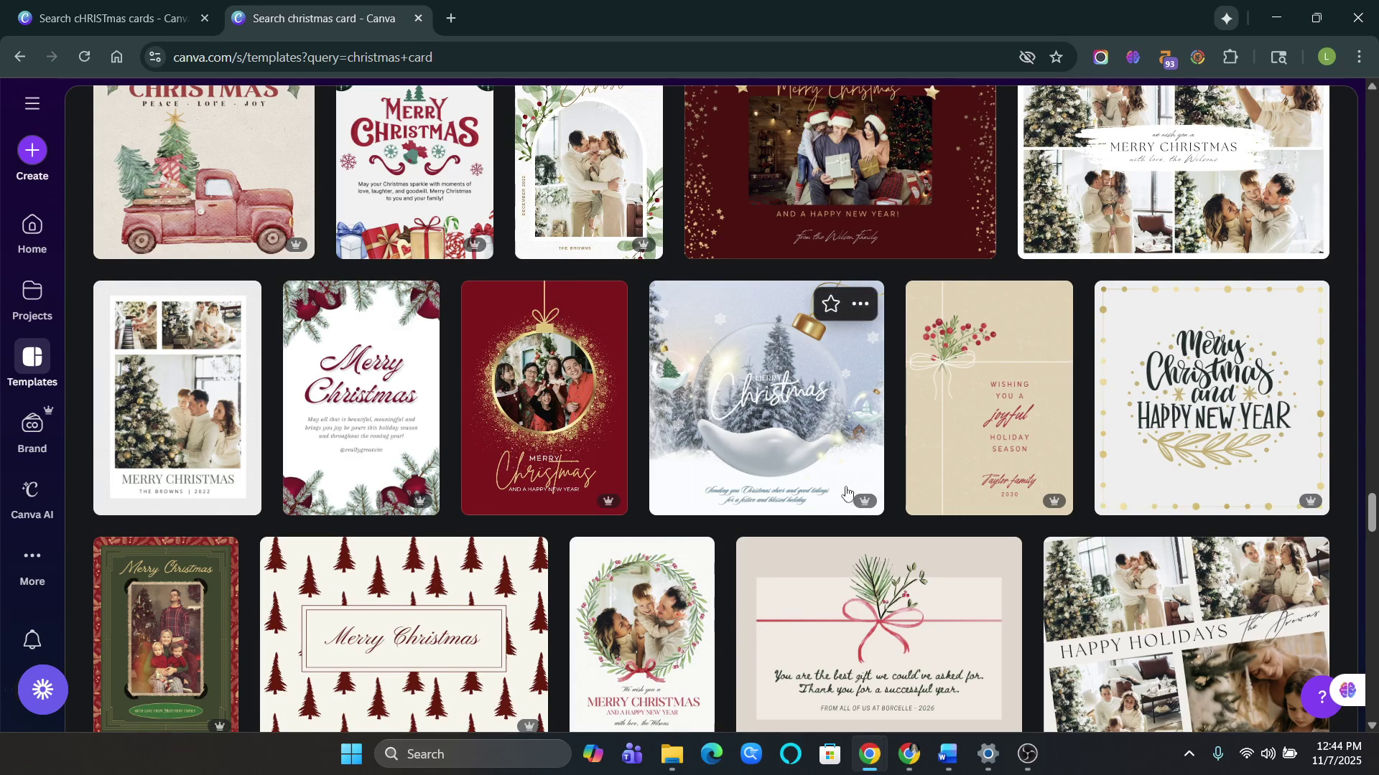
pyautogui.scroll(-6, 839, 485)
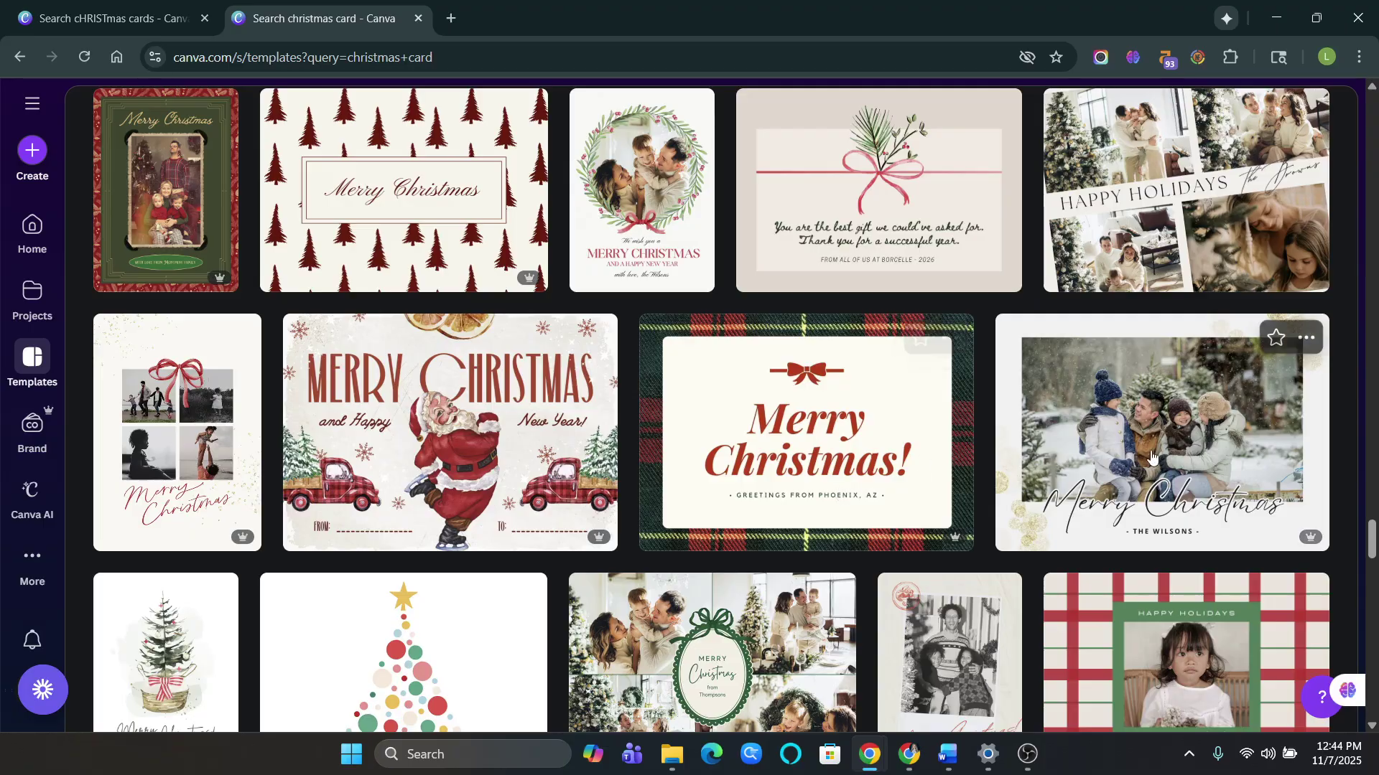
pyautogui.scroll(-4, 1213, 473)
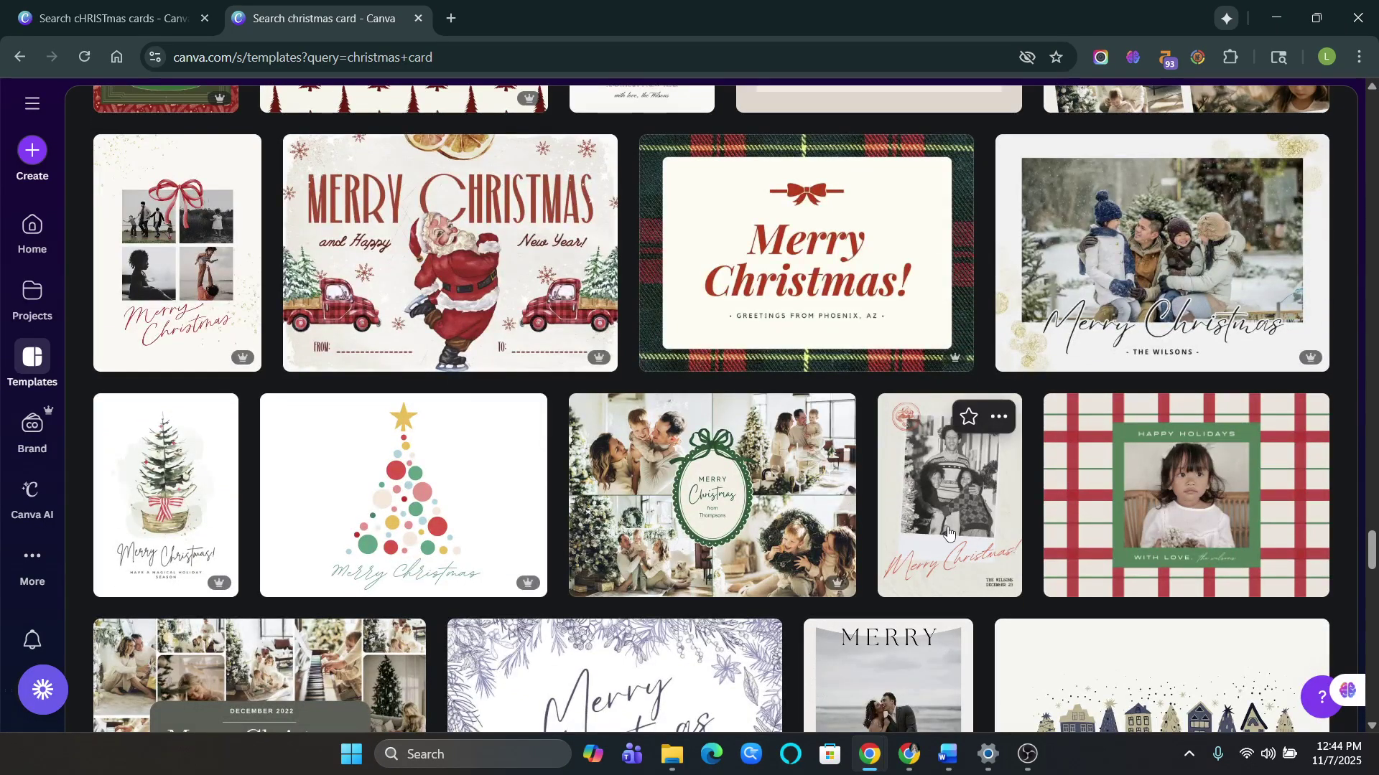
pyautogui.scroll(-4, 947, 532)
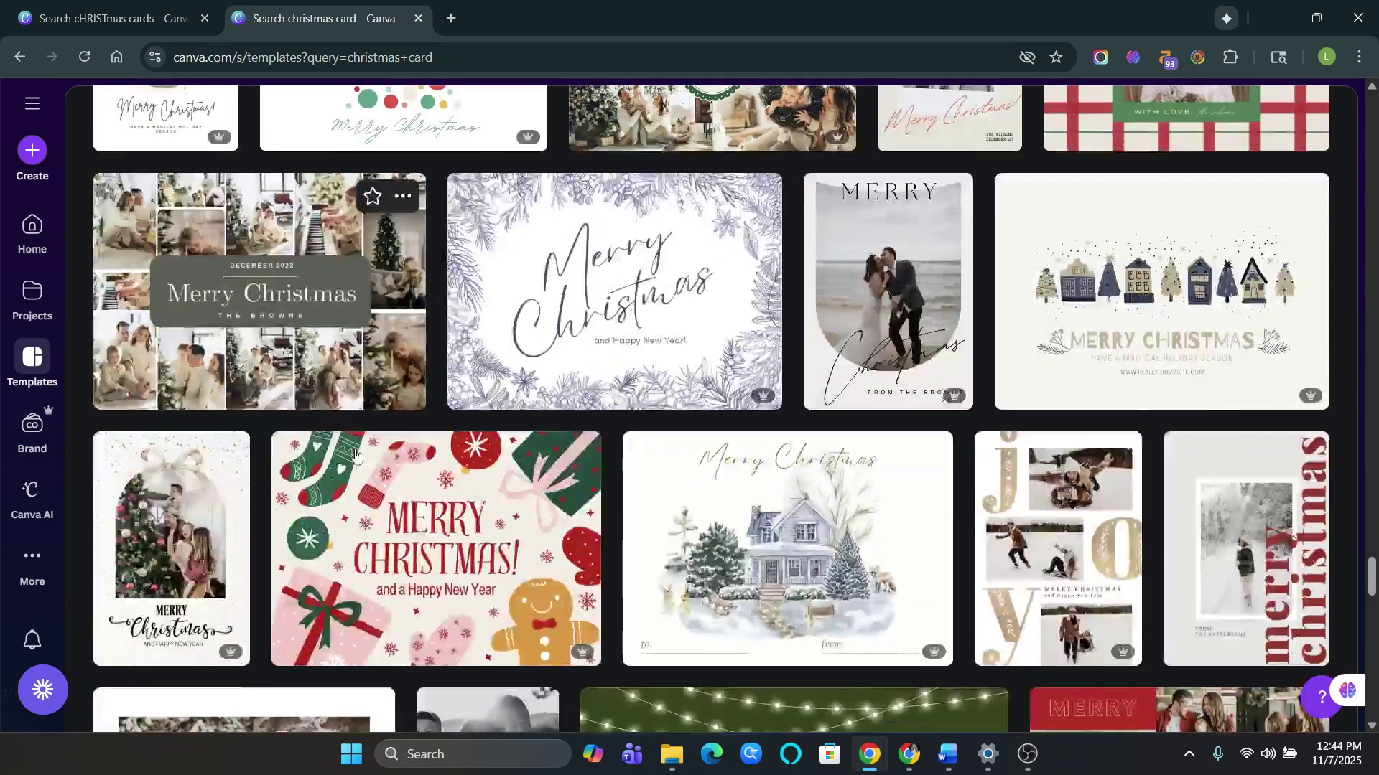
pyautogui.scroll(-1, 430, 359)
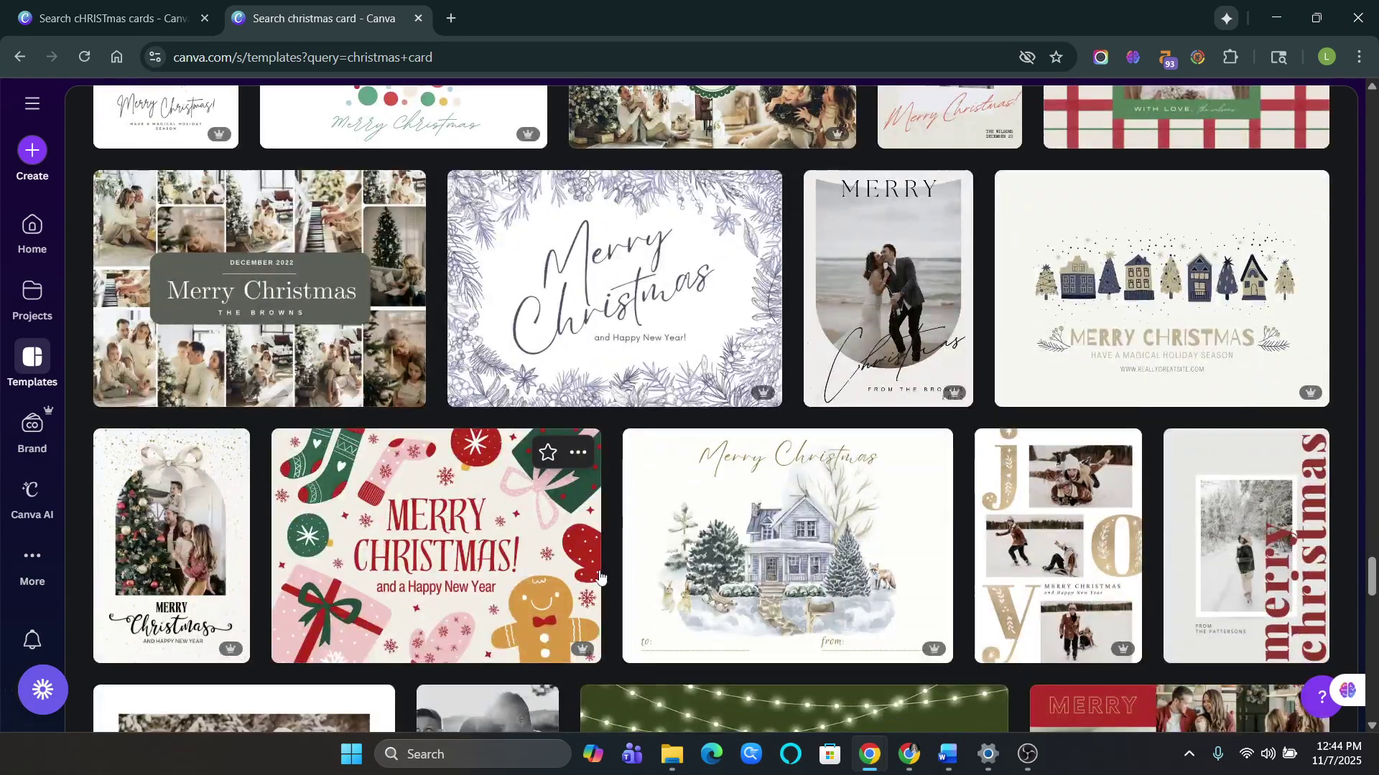
# - Open the White and Gold family photo card template and drop the red-dress photo into its arch frame
pyautogui.click(150, 537)
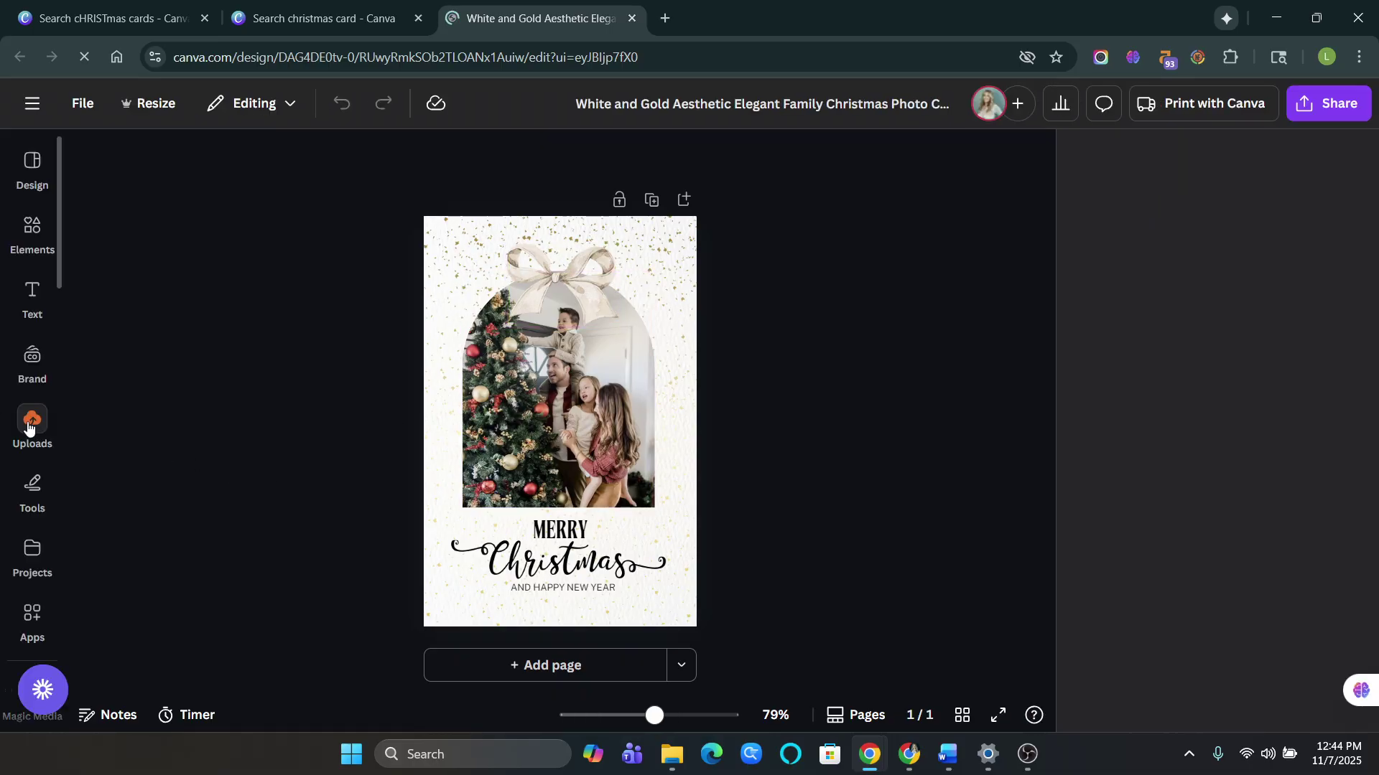
pyautogui.click(32, 423)
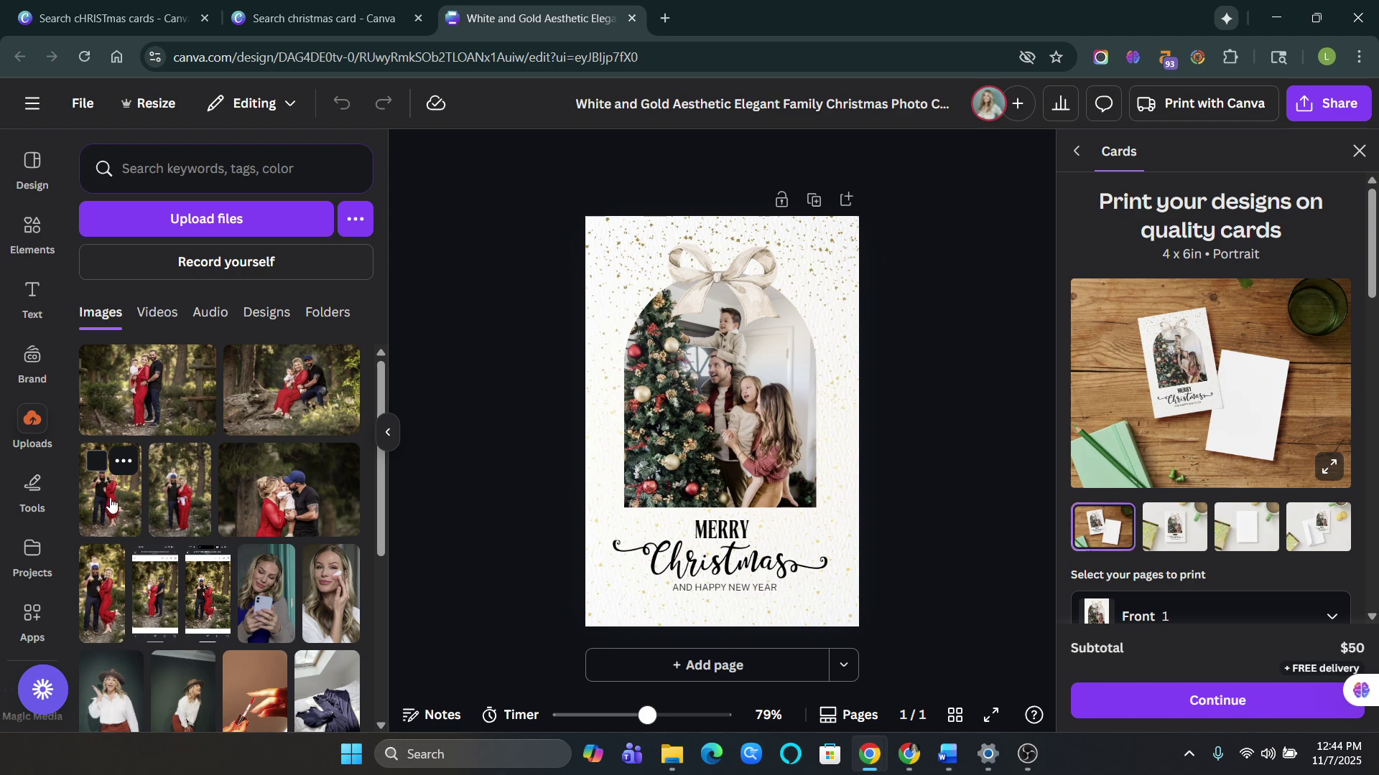
pyautogui.moveTo(141, 492); pyautogui.dragTo(740, 431)
pyautogui.doubleClick(733, 377)
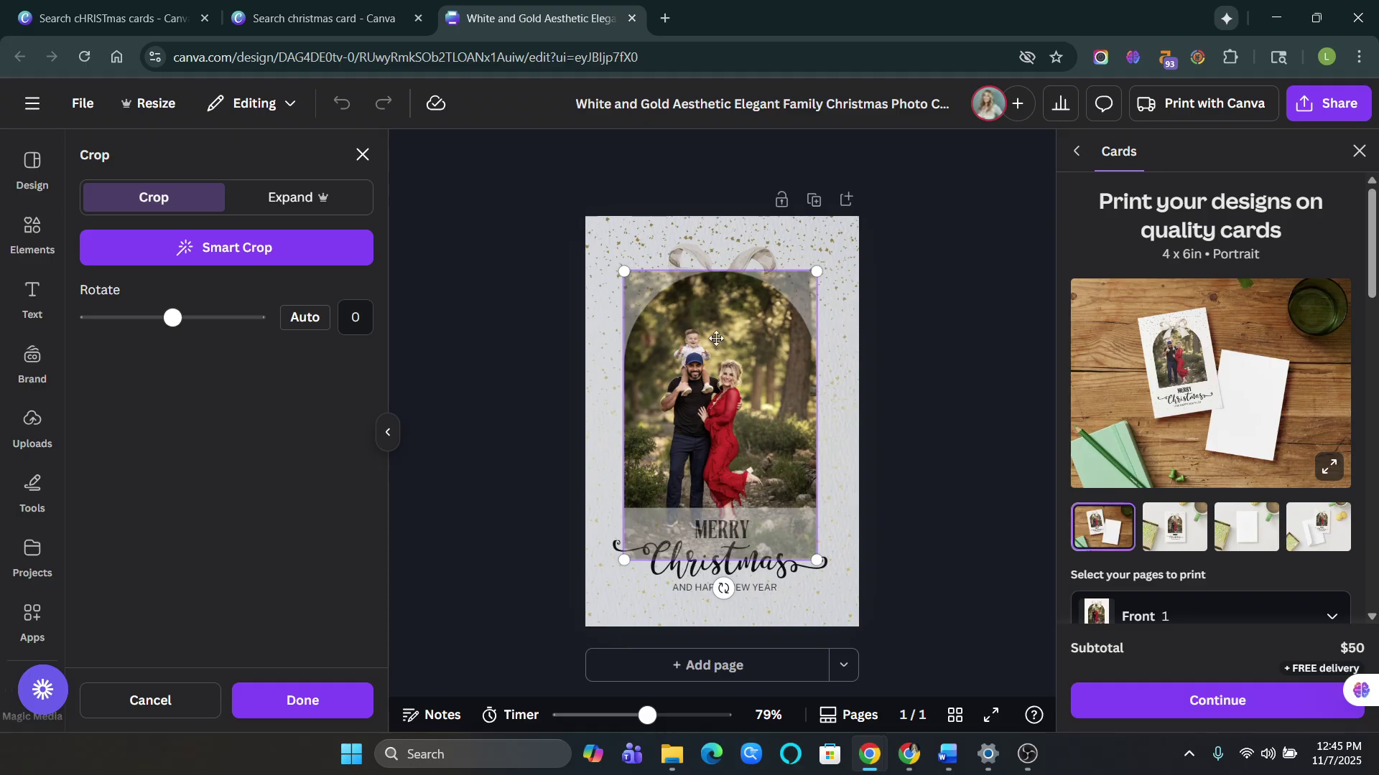
pyautogui.click(316, 707)
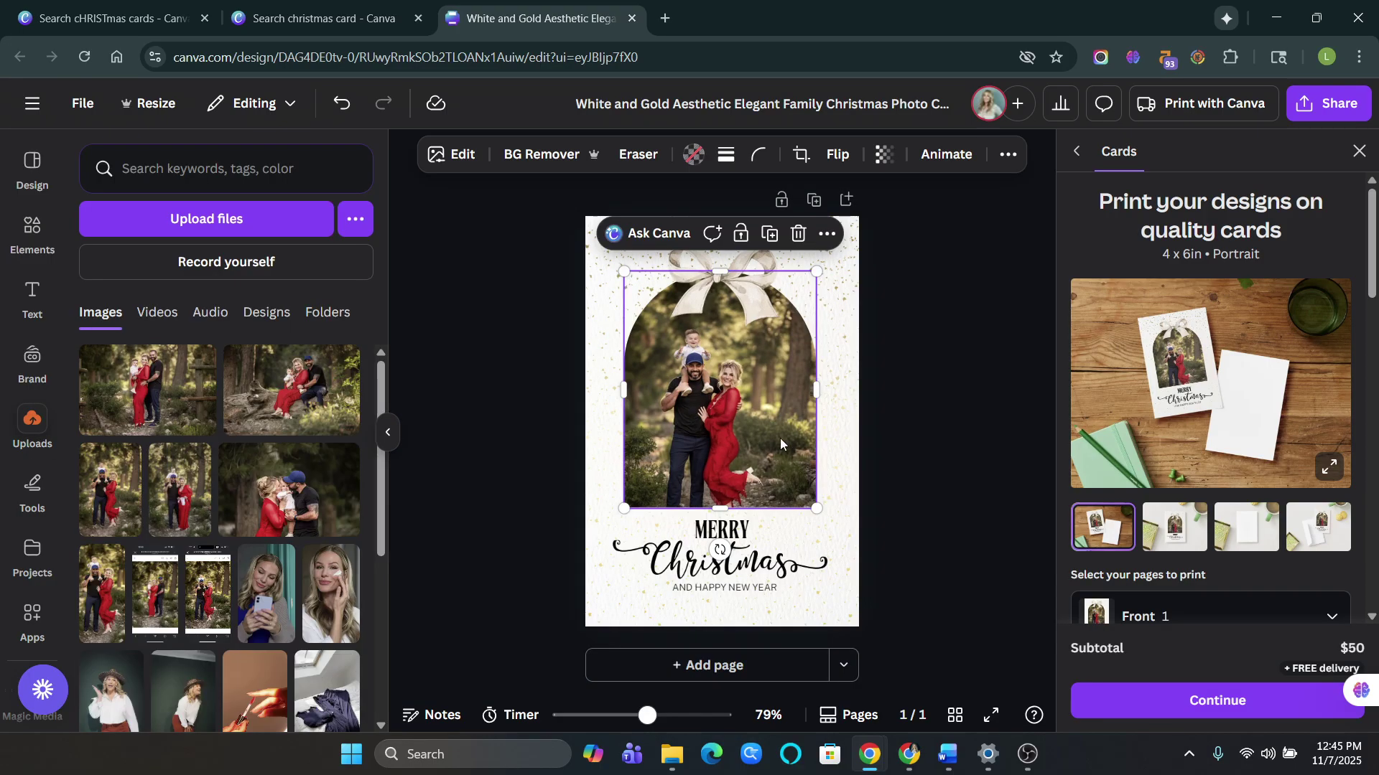
# - Enlarge the red-dress family photo within the arch frame and confirm the crop
pyautogui.doubleClick(772, 414)
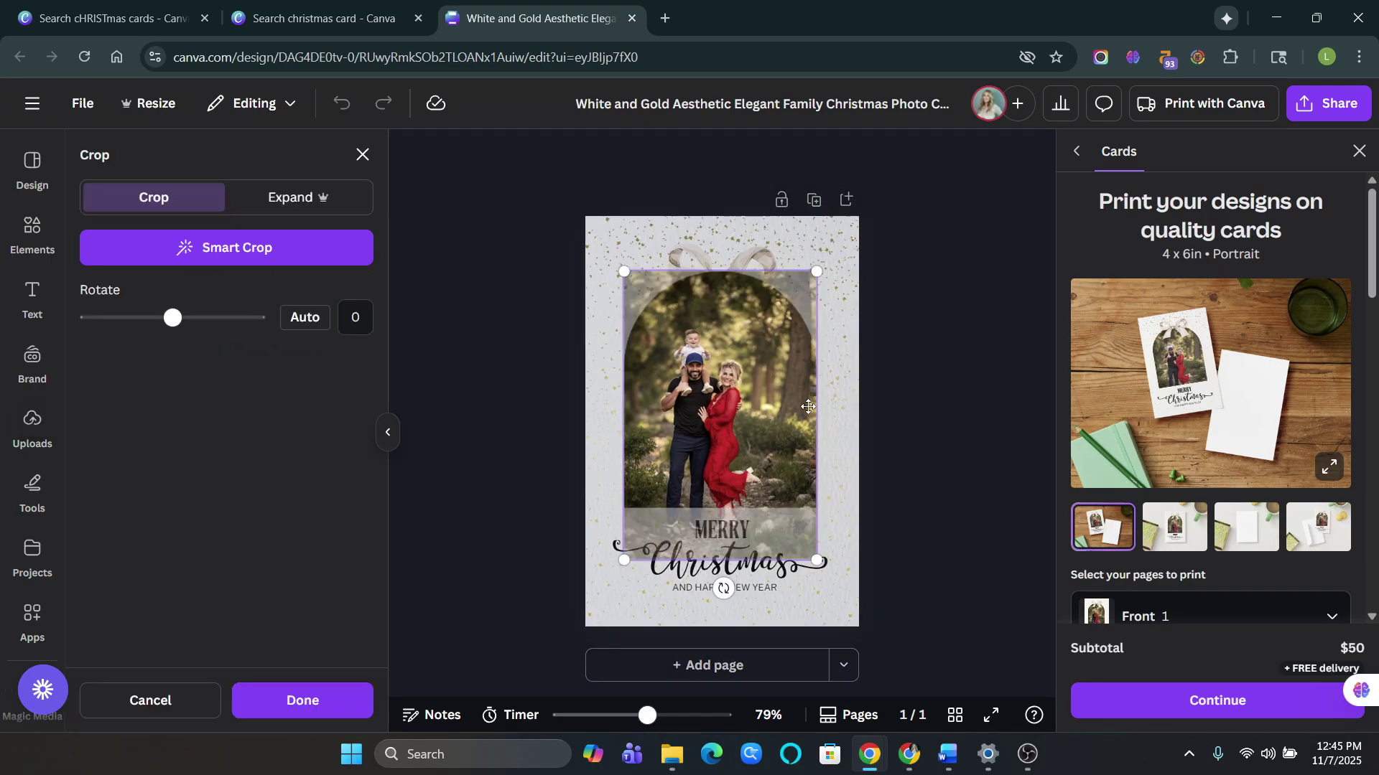
pyautogui.moveTo(811, 560); pyautogui.dragTo(889, 616)
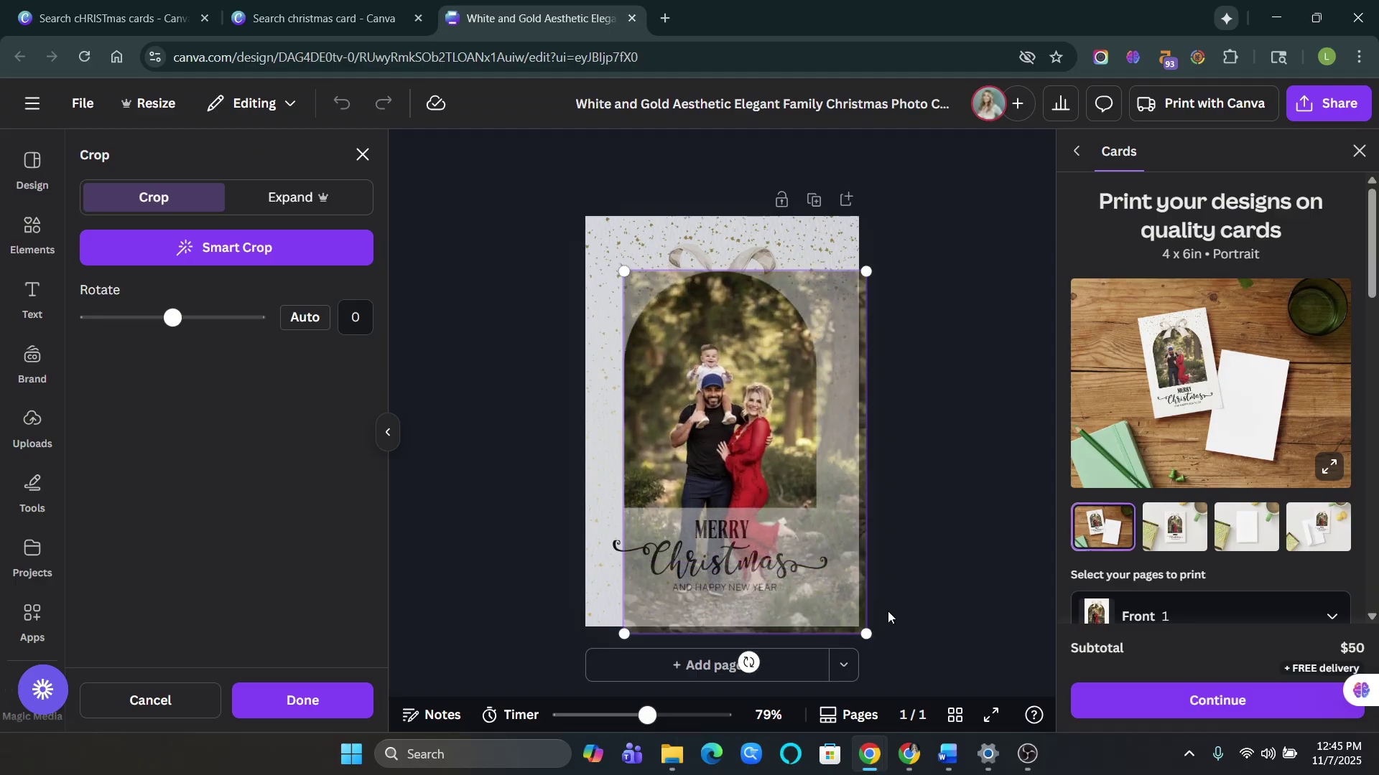
pyautogui.click(896, 375)
pyautogui.doubleClick(734, 411)
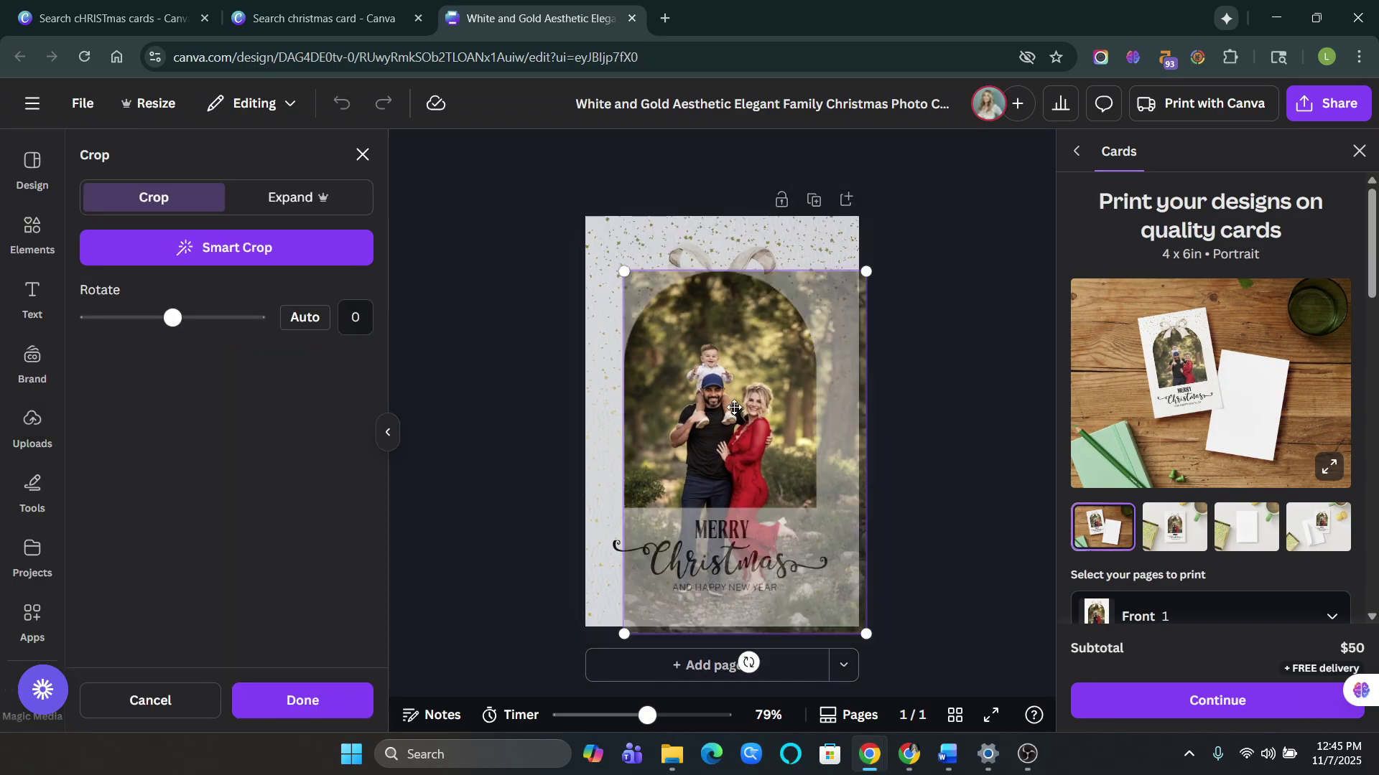
pyautogui.click(886, 396)
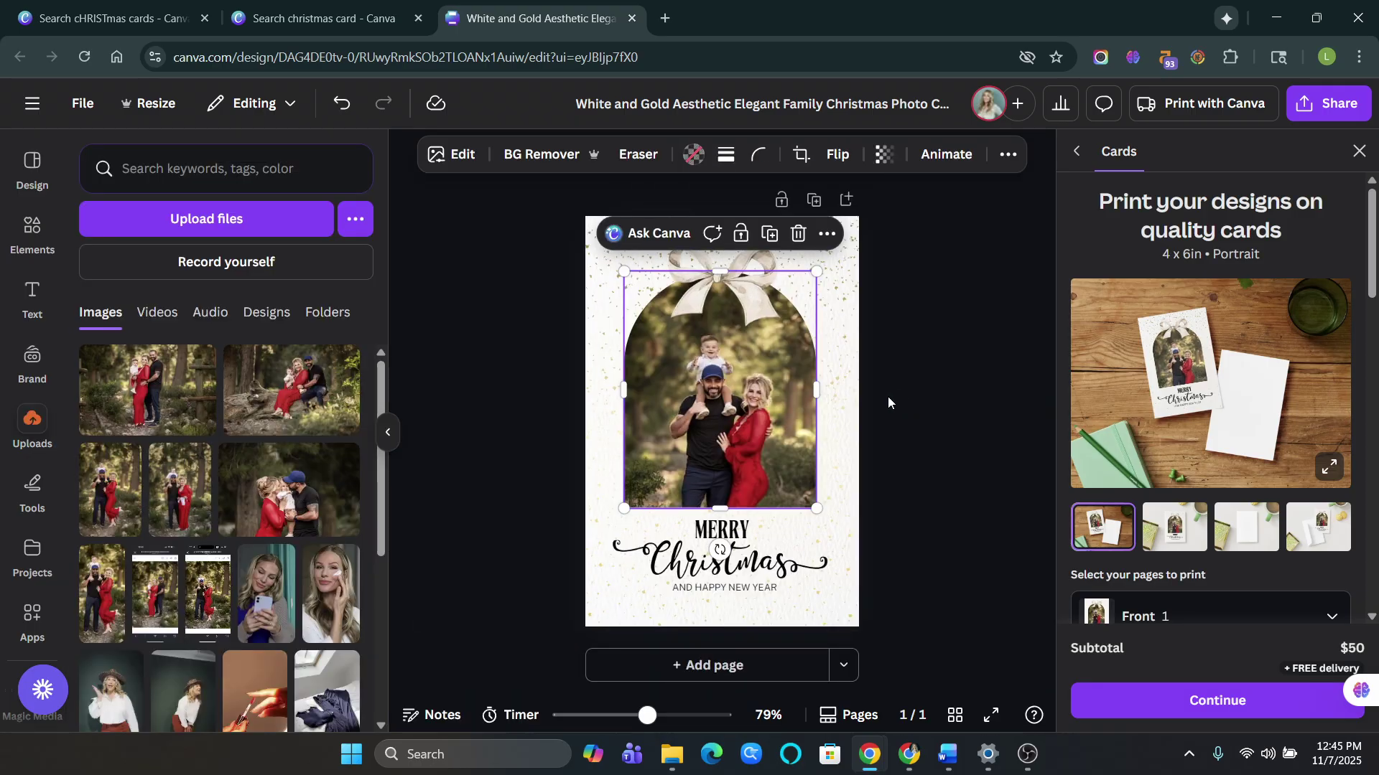
pyautogui.click(886, 397)
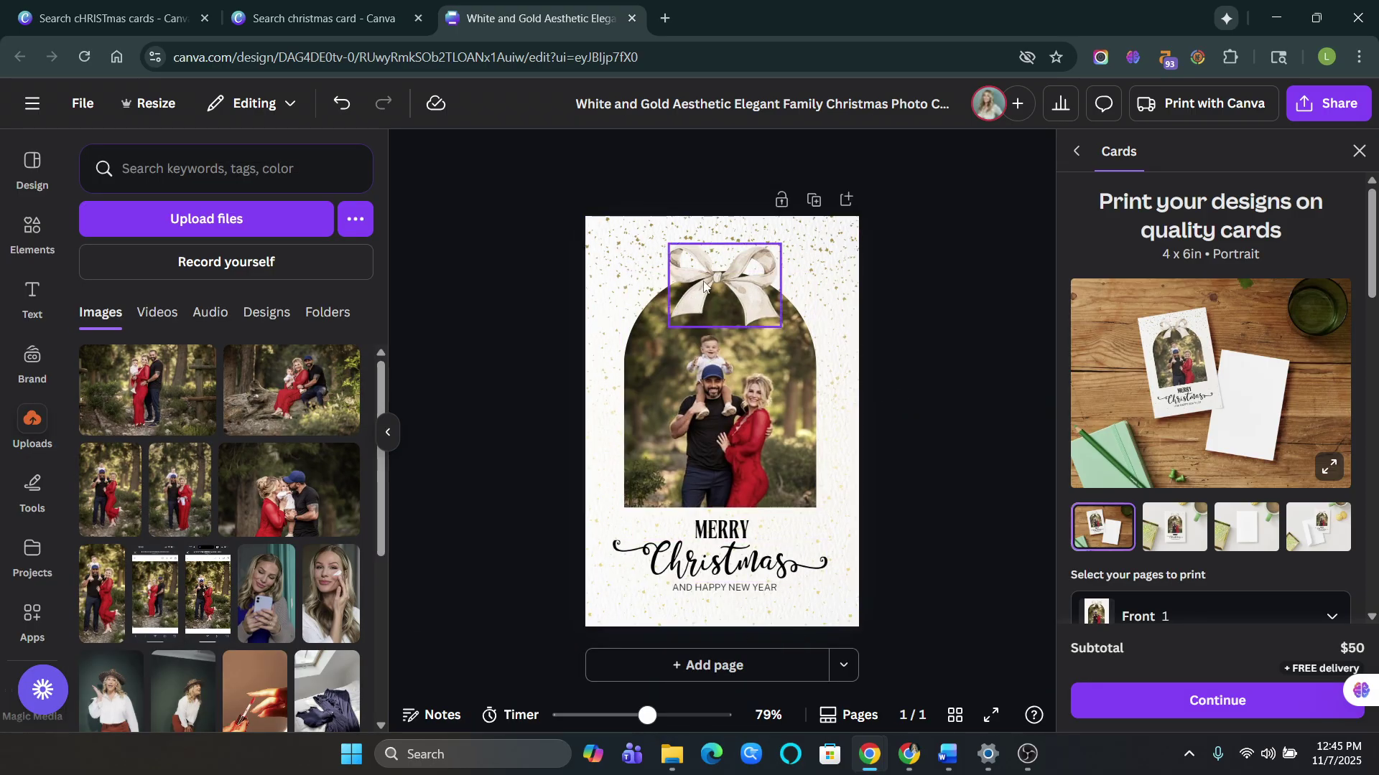
# - Add the recently used gold 2025 graphic and shrink it just under the family photo
pyautogui.click(32, 228)
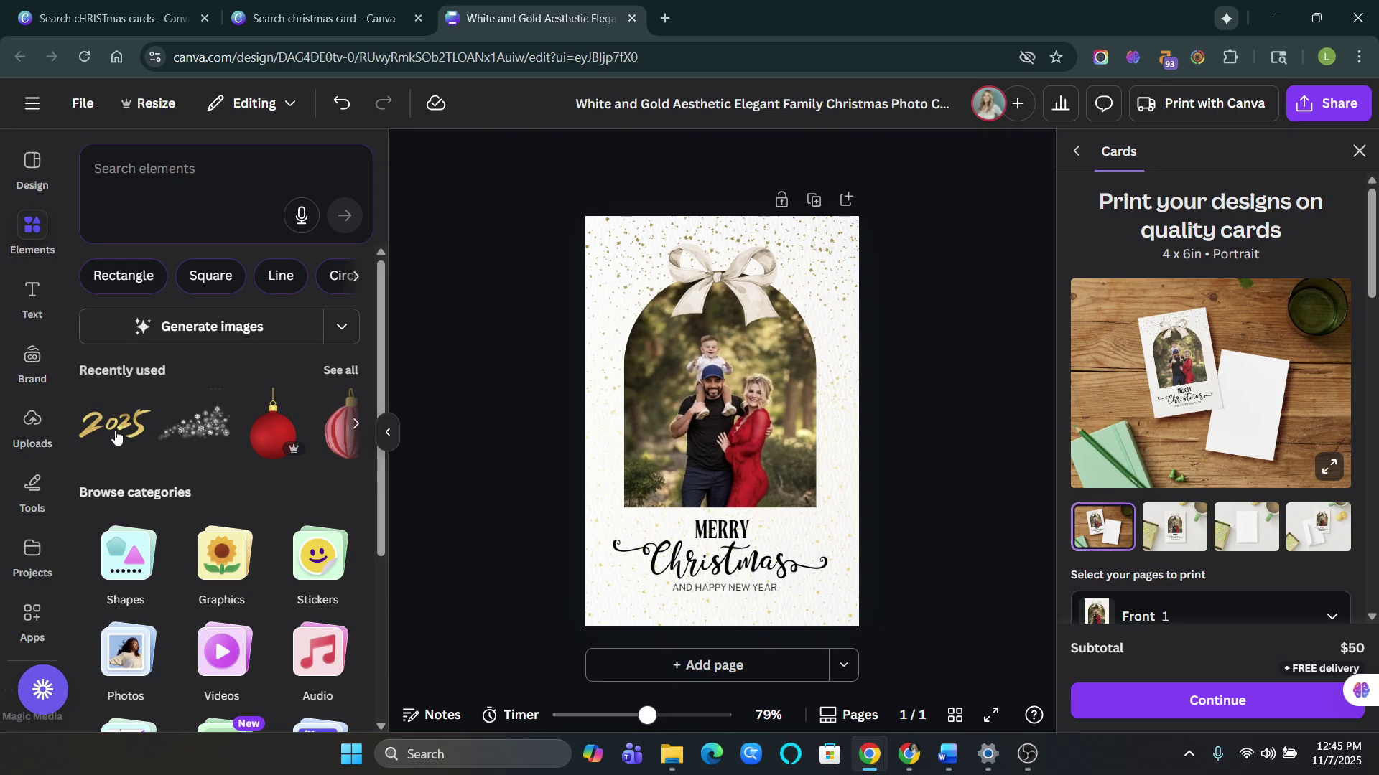
pyautogui.click(118, 428)
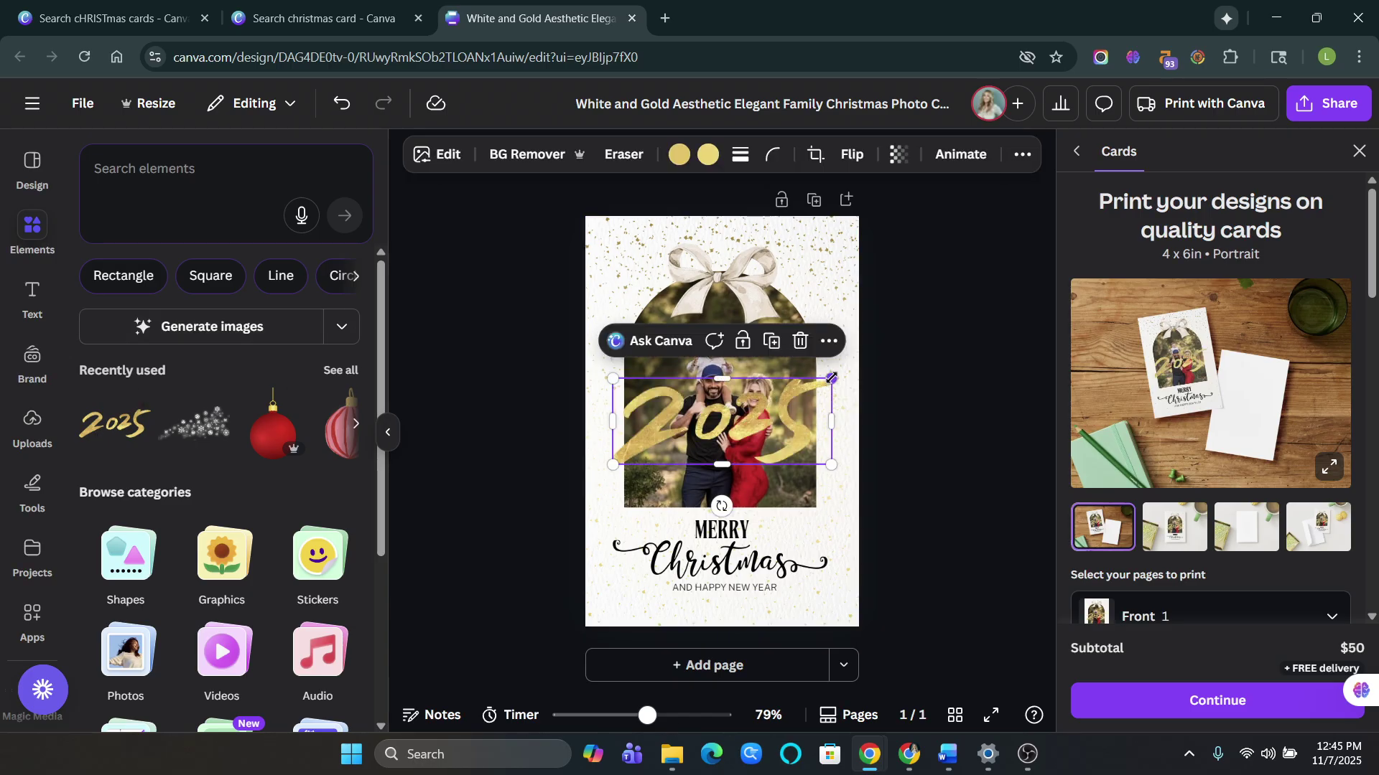
pyautogui.moveTo(831, 377); pyautogui.dragTo(736, 552)
pyautogui.click(904, 468)
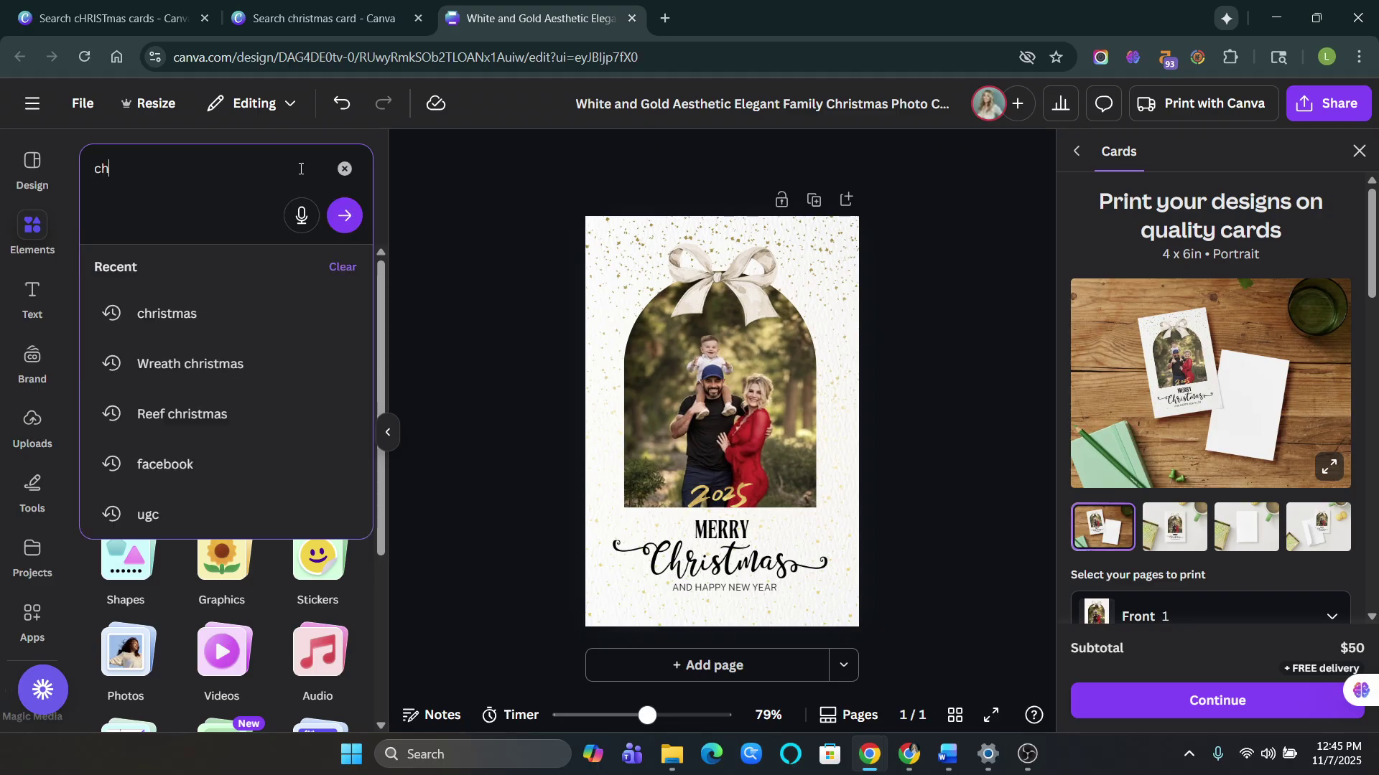
# - Search Elements for 'xmas' and show all Graphics results
pyautogui.write('ri')
pyautogui.press('BackSpace')
pyautogui.press('BackSpace')
pyautogui.press('BackSpace')
pyautogui.press('BackSpace')
pyautogui.write('xmas')
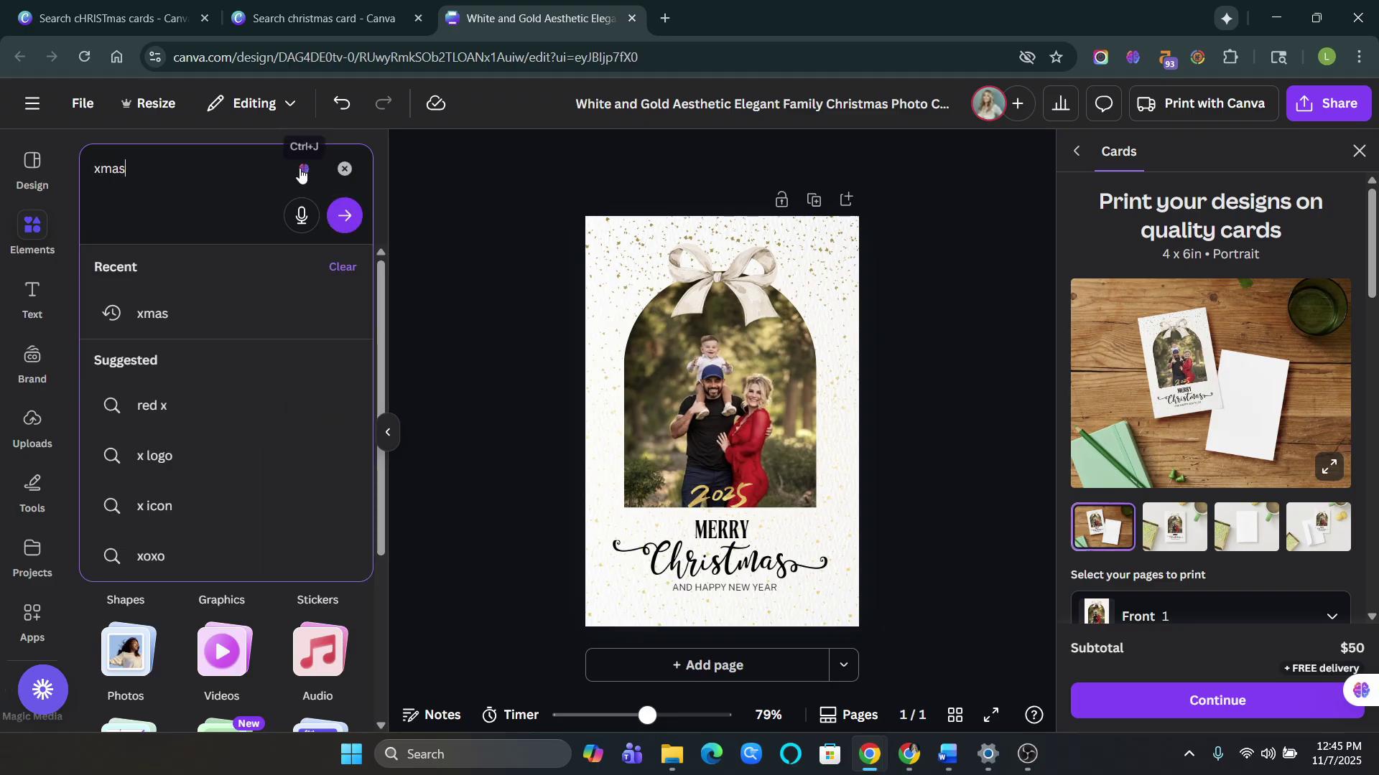
pyautogui.press('Return')
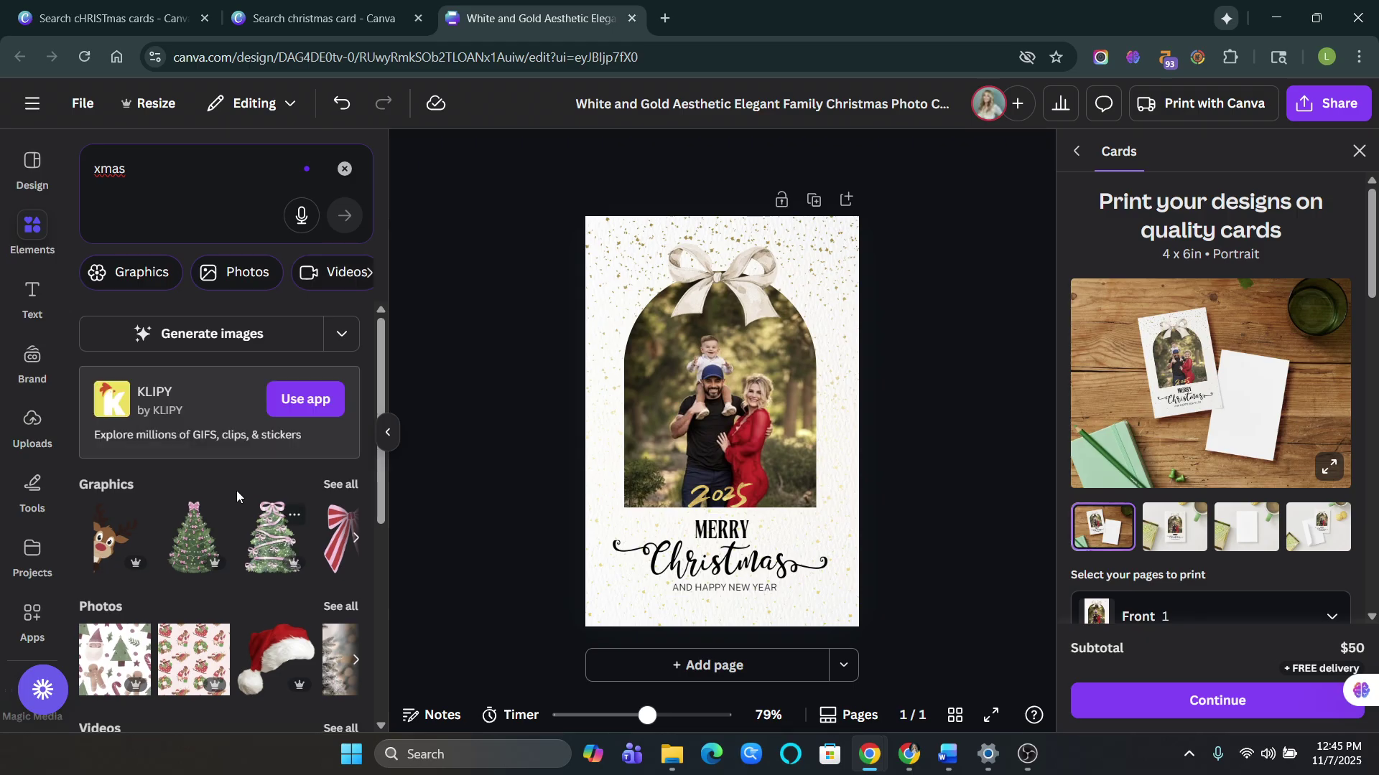
pyautogui.click(340, 484)
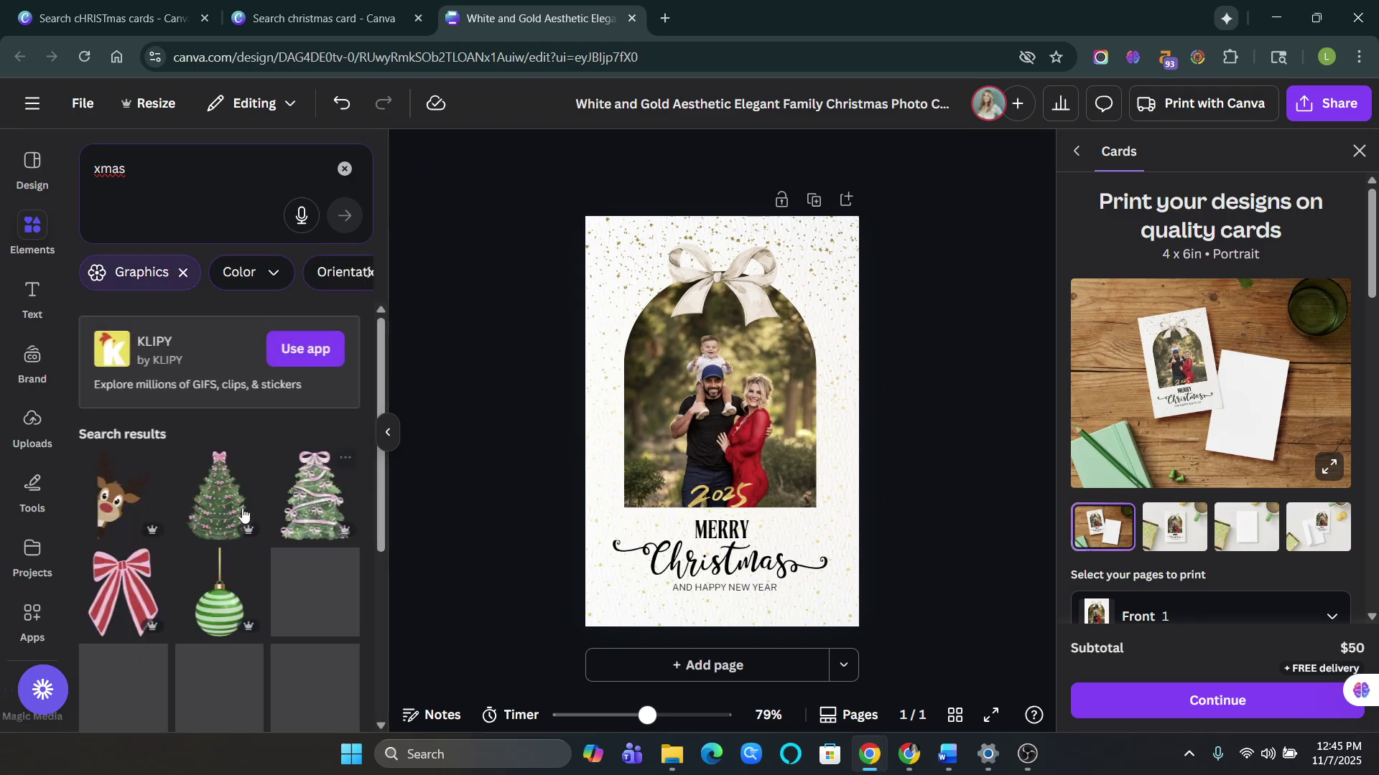
# - Add the cartoon reindeer graphic, shrink it and place it peeking in the top-left corner
pyautogui.click(109, 509)
pyautogui.moveTo(721, 416); pyautogui.dragTo(628, 556)
pyautogui.moveTo(681, 478); pyautogui.dragTo(643, 539)
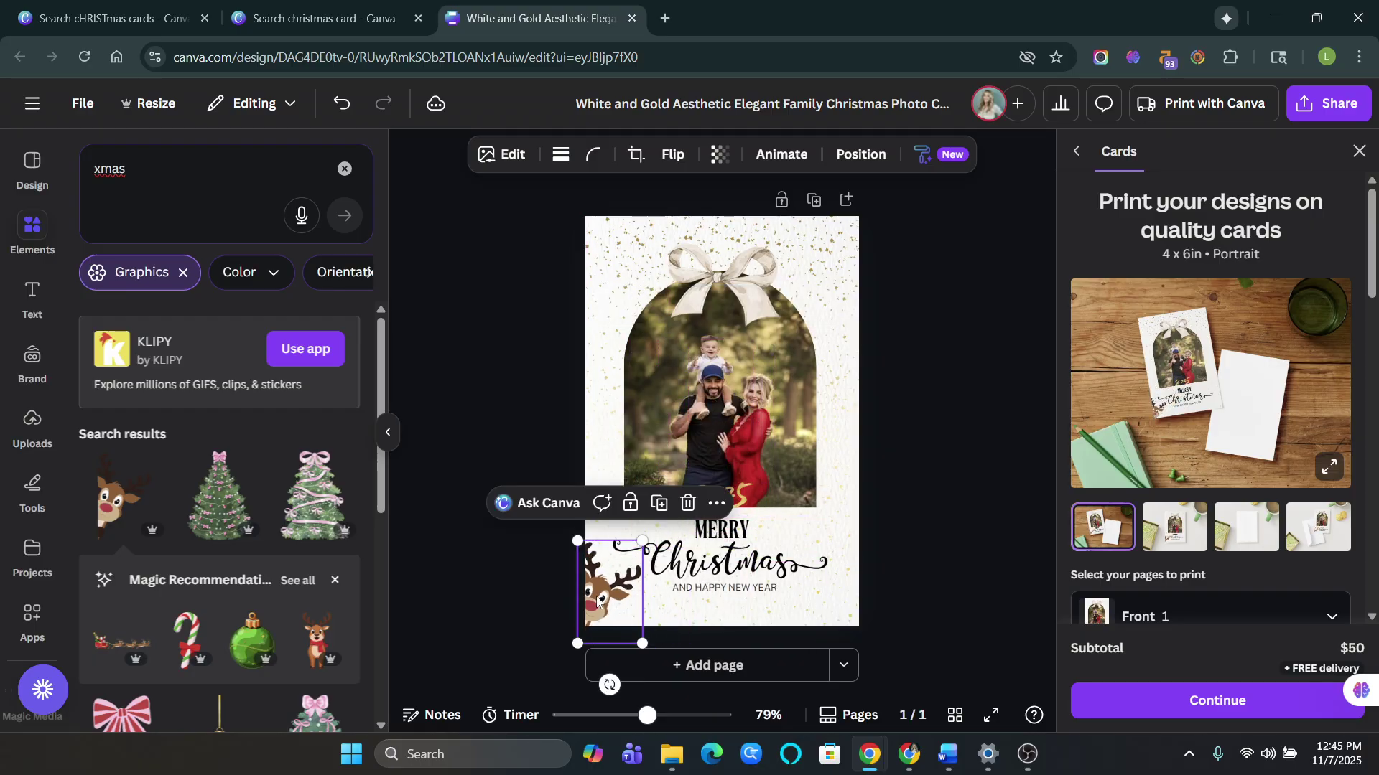
pyautogui.moveTo(597, 596); pyautogui.dragTo(603, 598)
pyautogui.click(646, 610)
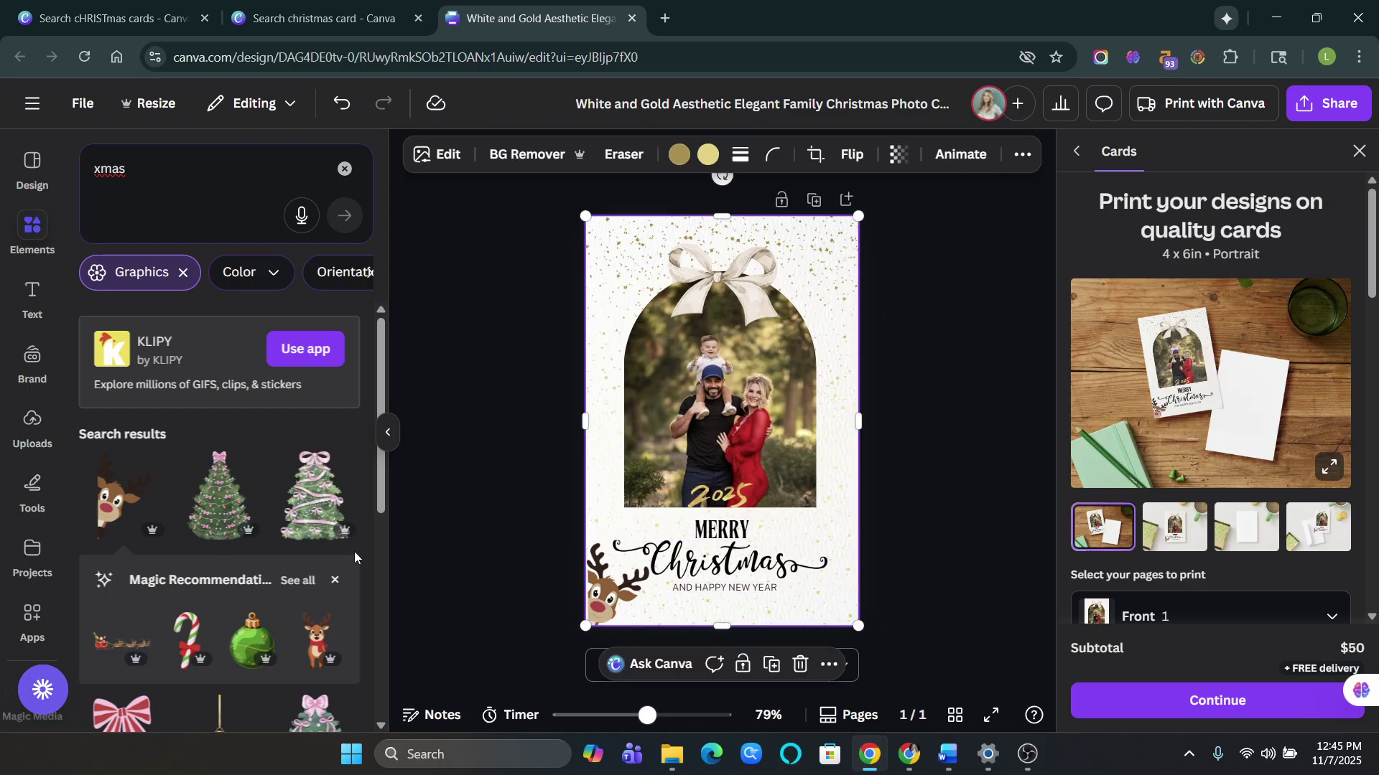
pyautogui.moveTo(598, 598); pyautogui.dragTo(604, 272)
pyautogui.click(598, 597)
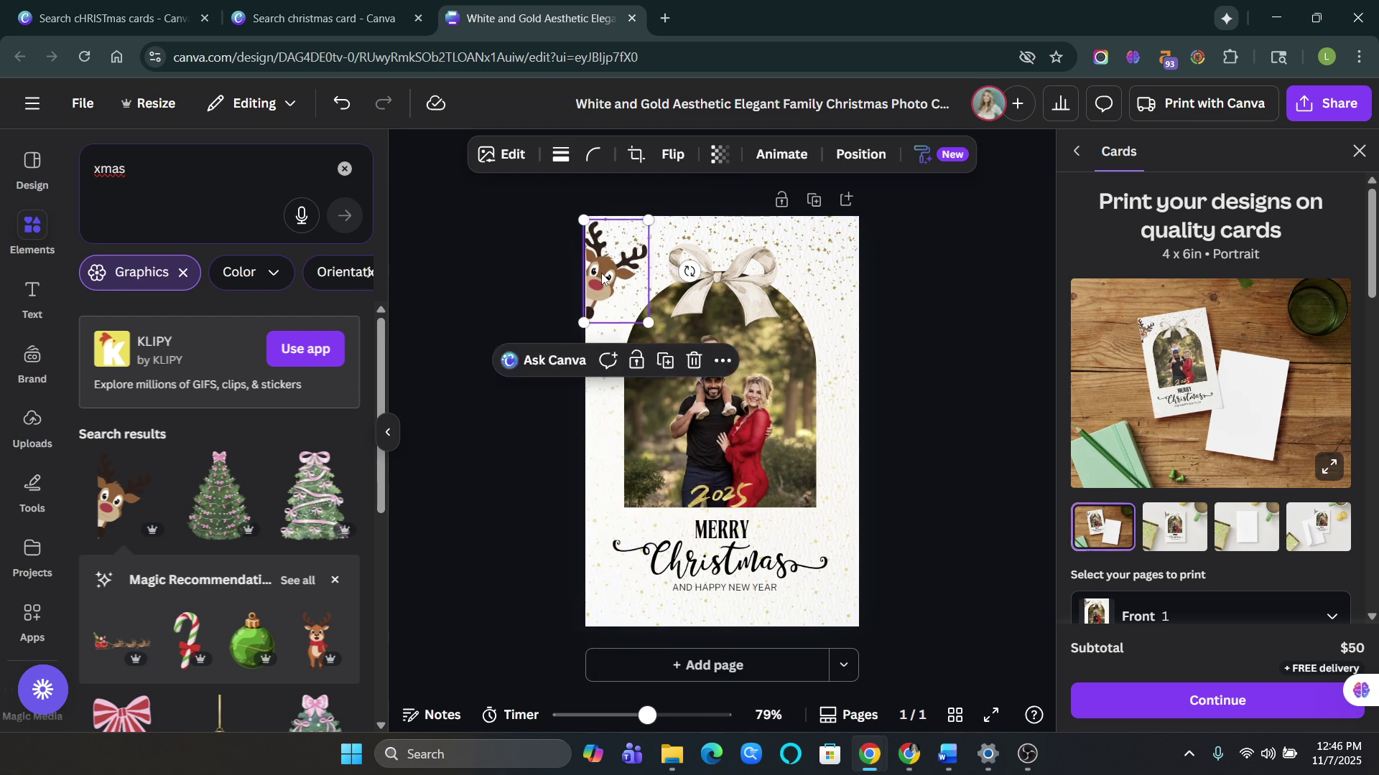
pyautogui.click(887, 474)
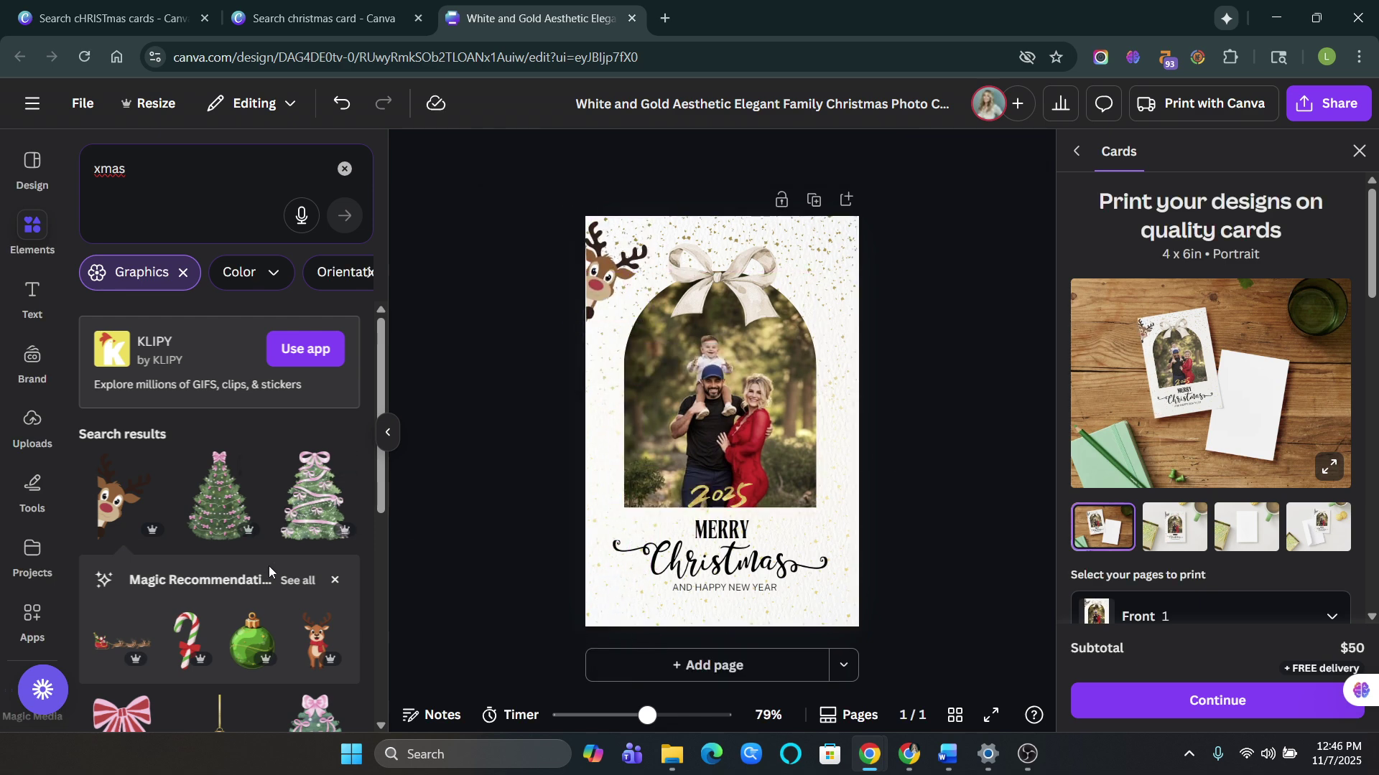
pyautogui.scroll(-4, 263, 568)
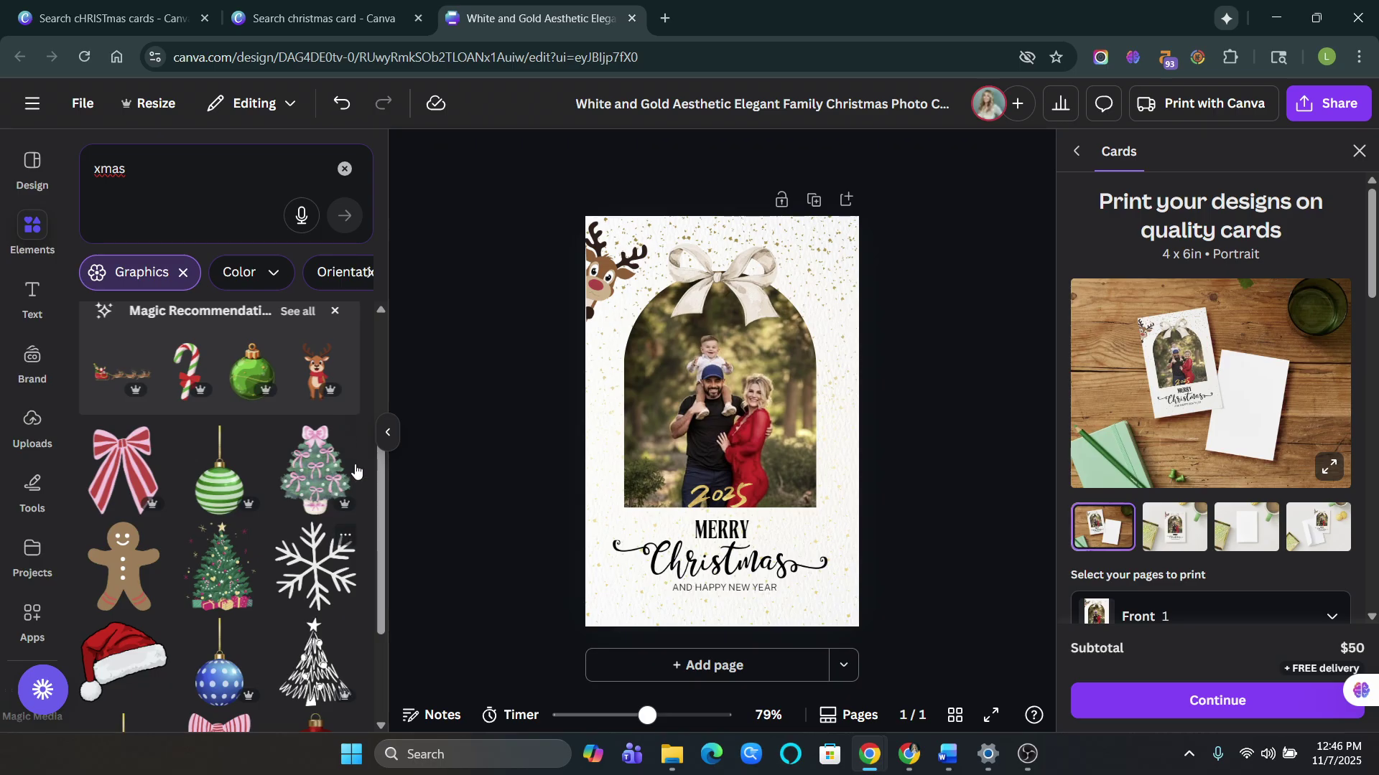
pyautogui.scroll(-5, 219, 574)
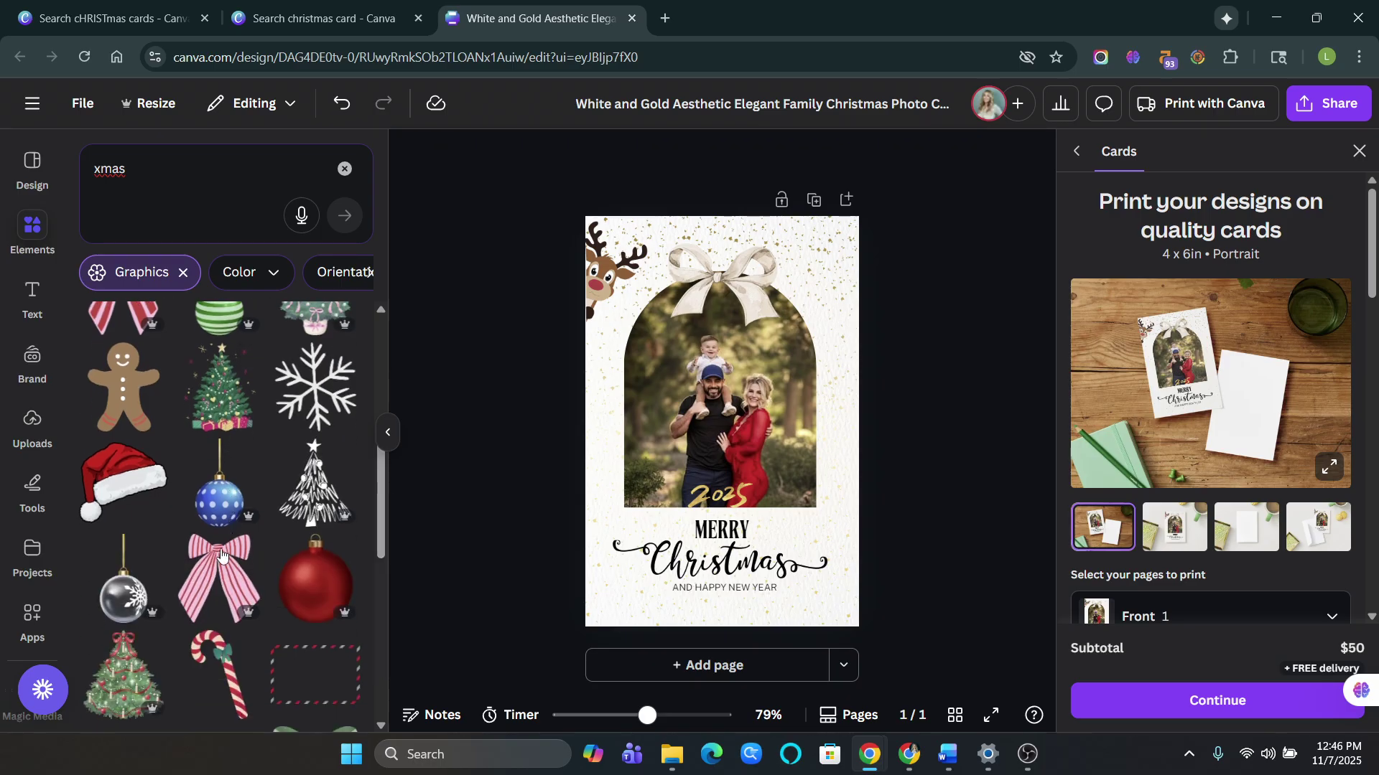
pyautogui.scroll(-3, 217, 591)
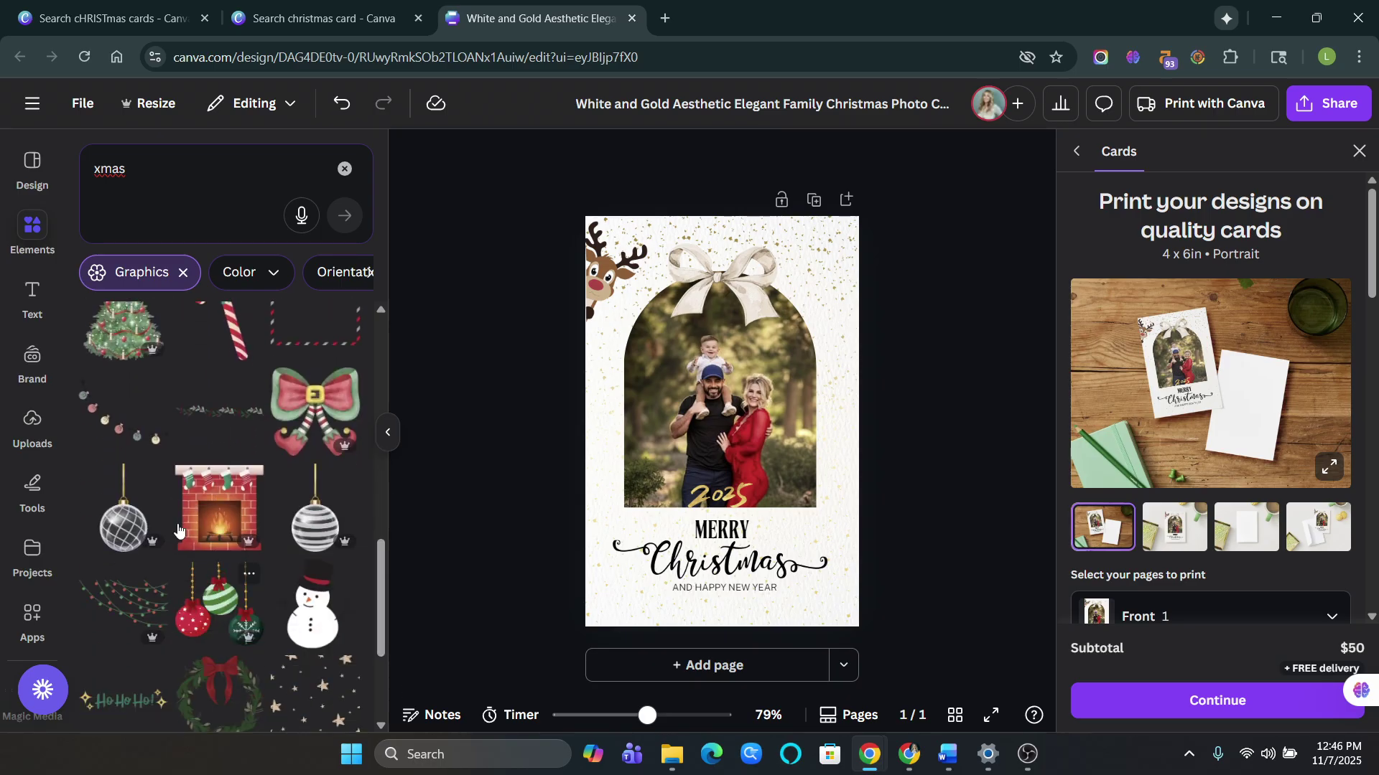
pyautogui.scroll(-1, 151, 552)
# - Try a string-lights graphic at the card's upper-right edge, then delete it
pyautogui.click(130, 512)
pyautogui.moveTo(720, 431); pyautogui.dragTo(828, 296)
pyautogui.press('Delete')
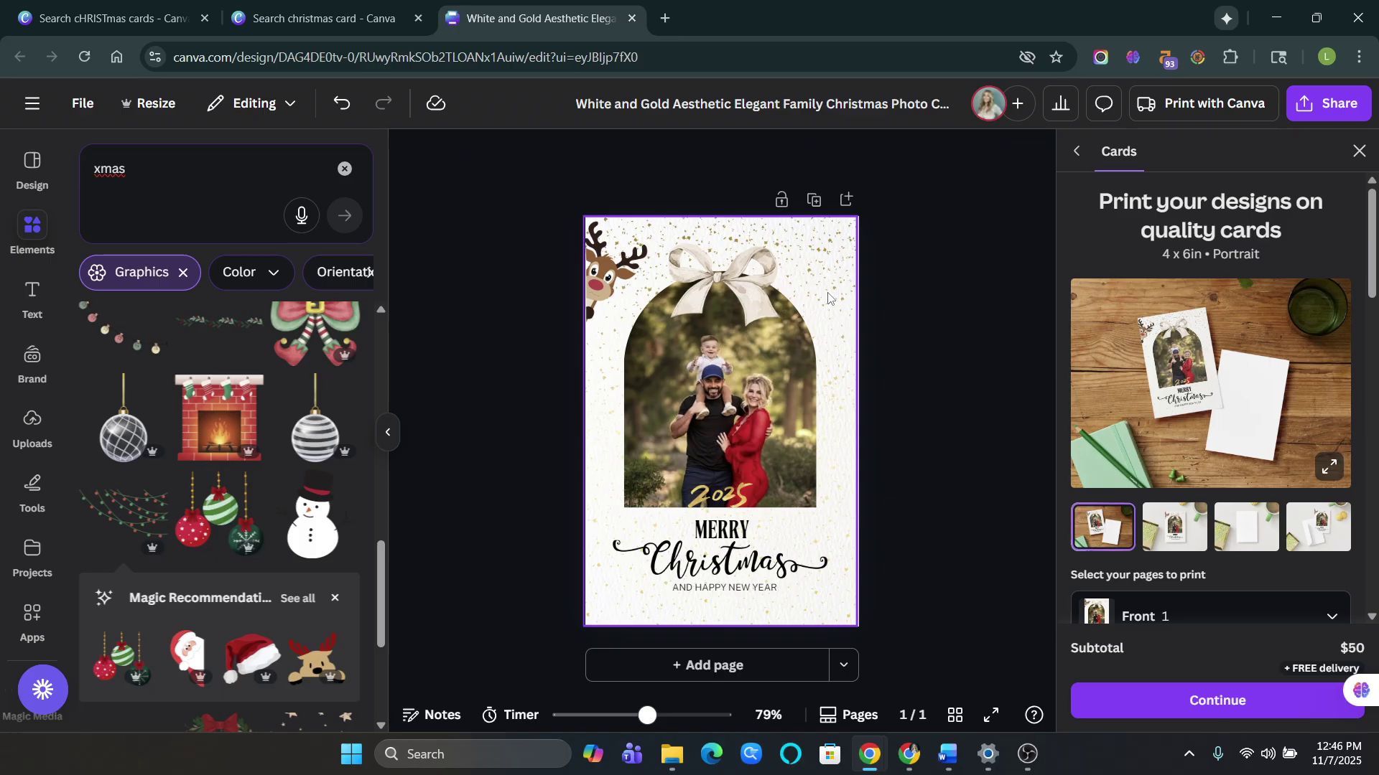
# - Add a peeking Santa graphic and place it in the card's top-right corner
pyautogui.click(188, 657)
pyautogui.moveTo(689, 504); pyautogui.dragTo(811, 322)
pyautogui.click(932, 435)
pyautogui.scroll(-3, 210, 623)
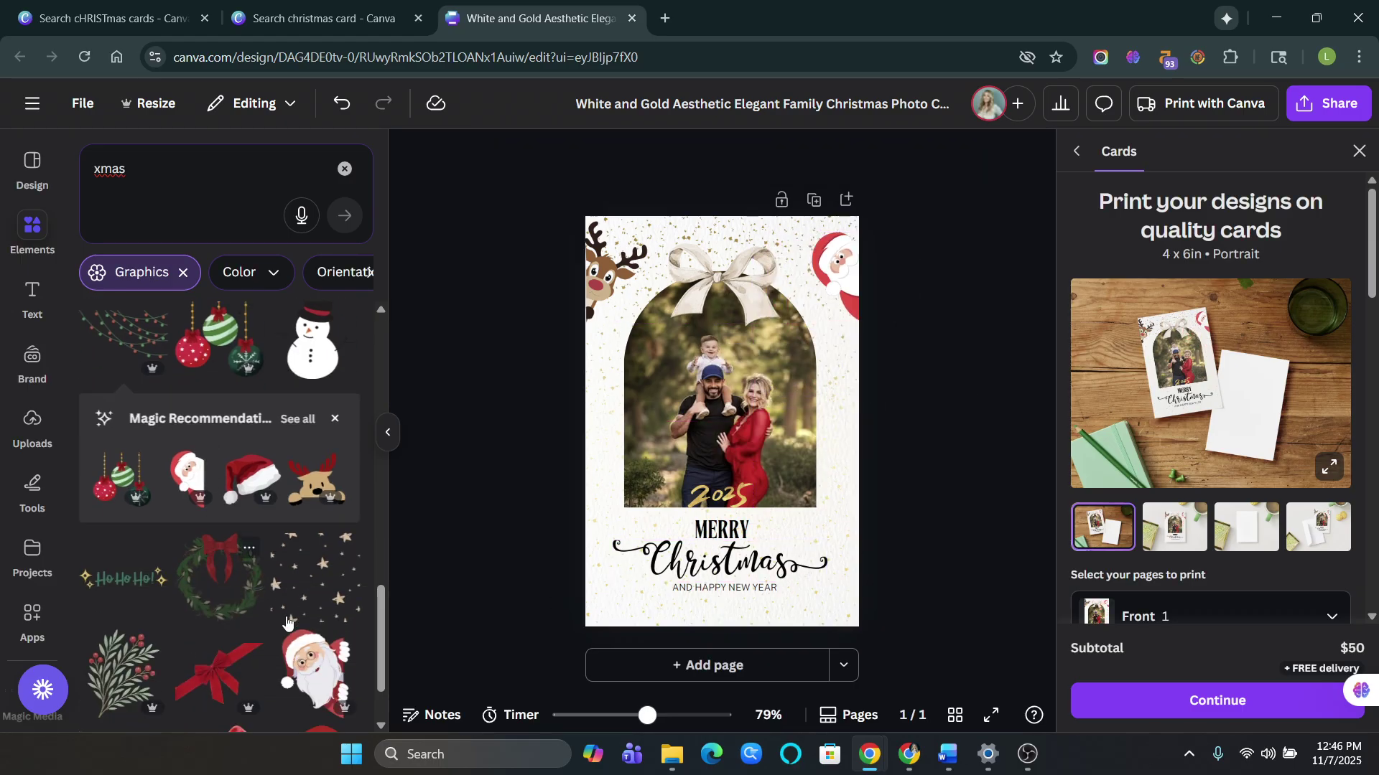
pyautogui.scroll(-2, 210, 623)
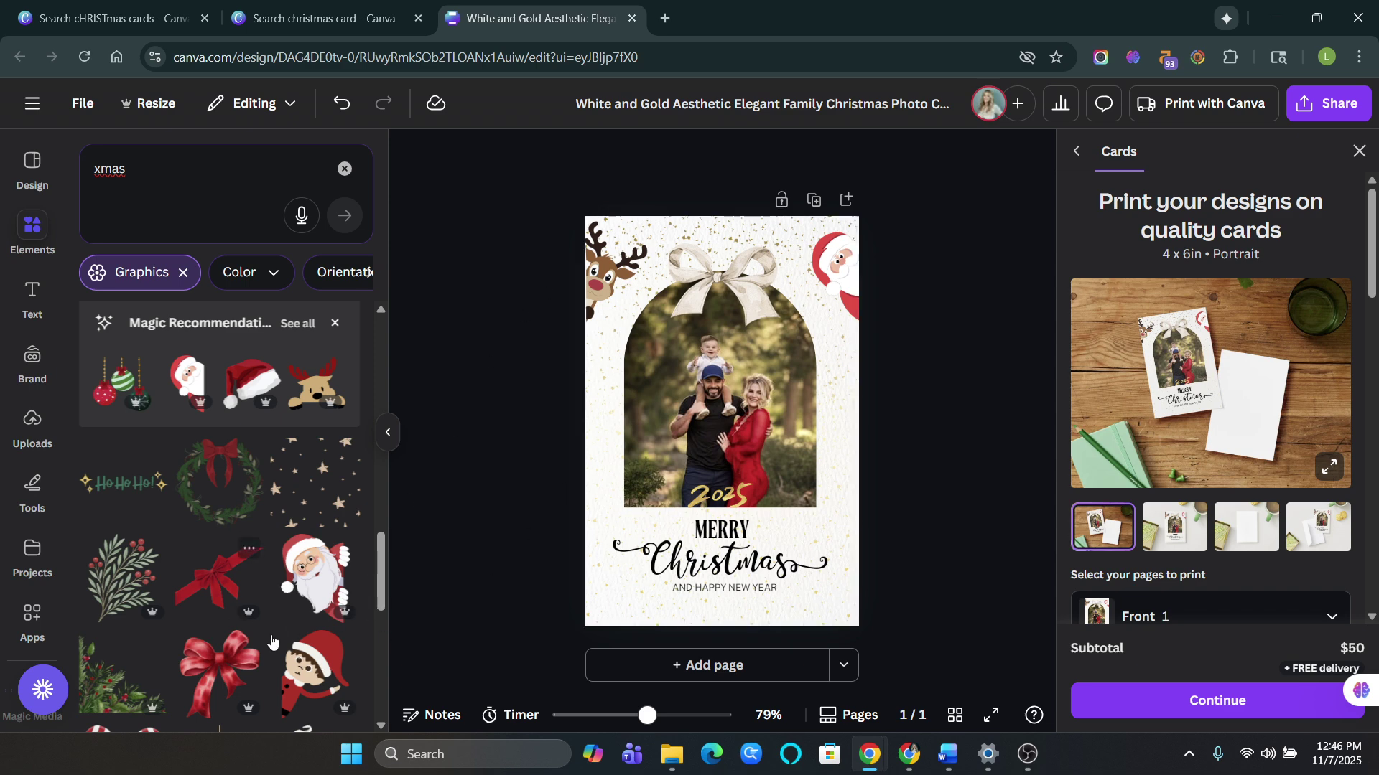
pyautogui.scroll(-3, 280, 662)
# - Add the holly greenery graphic, resize it and settle it in the bottom-left corner beside Merry Christmas
pyautogui.click(94, 527)
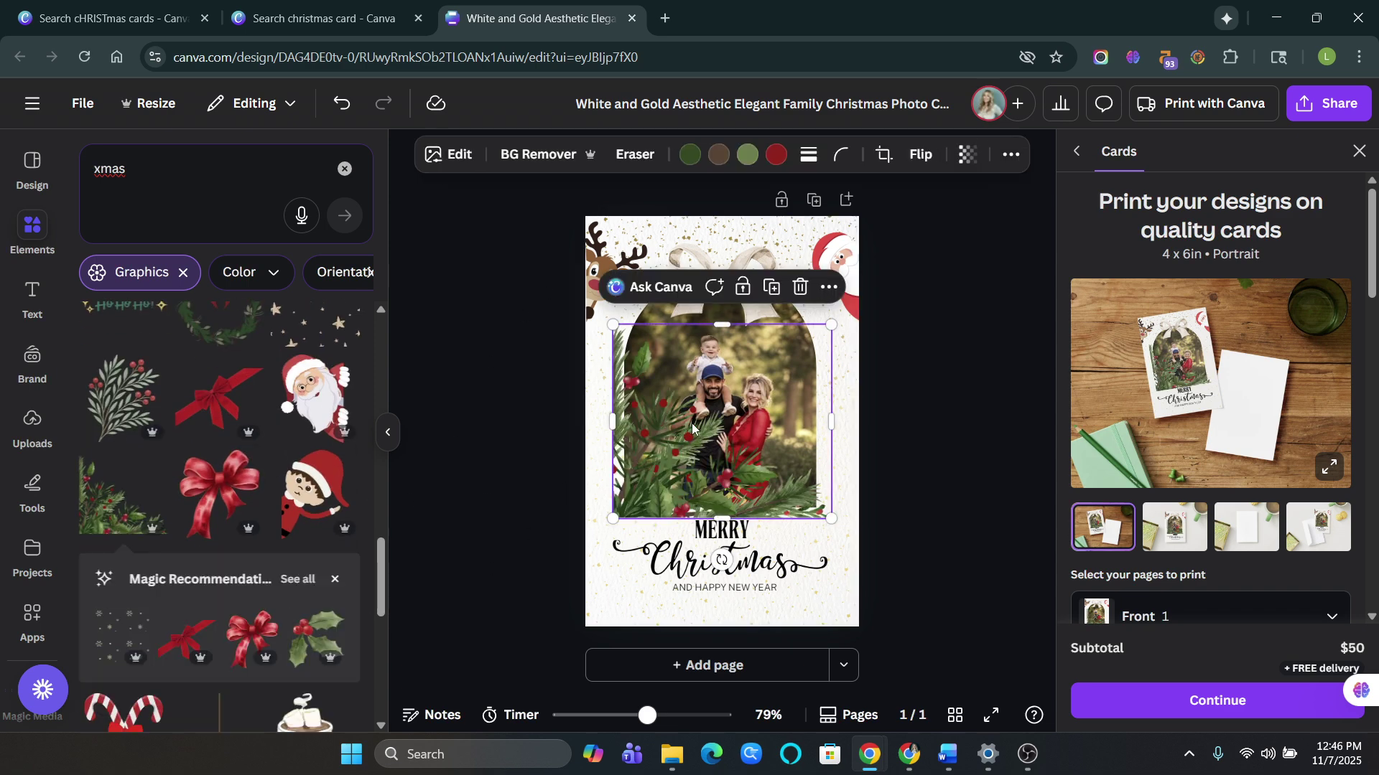
pyautogui.moveTo(687, 502); pyautogui.dragTo(684, 621)
pyautogui.moveTo(608, 443); pyautogui.dragTo(731, 551)
pyautogui.moveTo(778, 613); pyautogui.dragTo(636, 553)
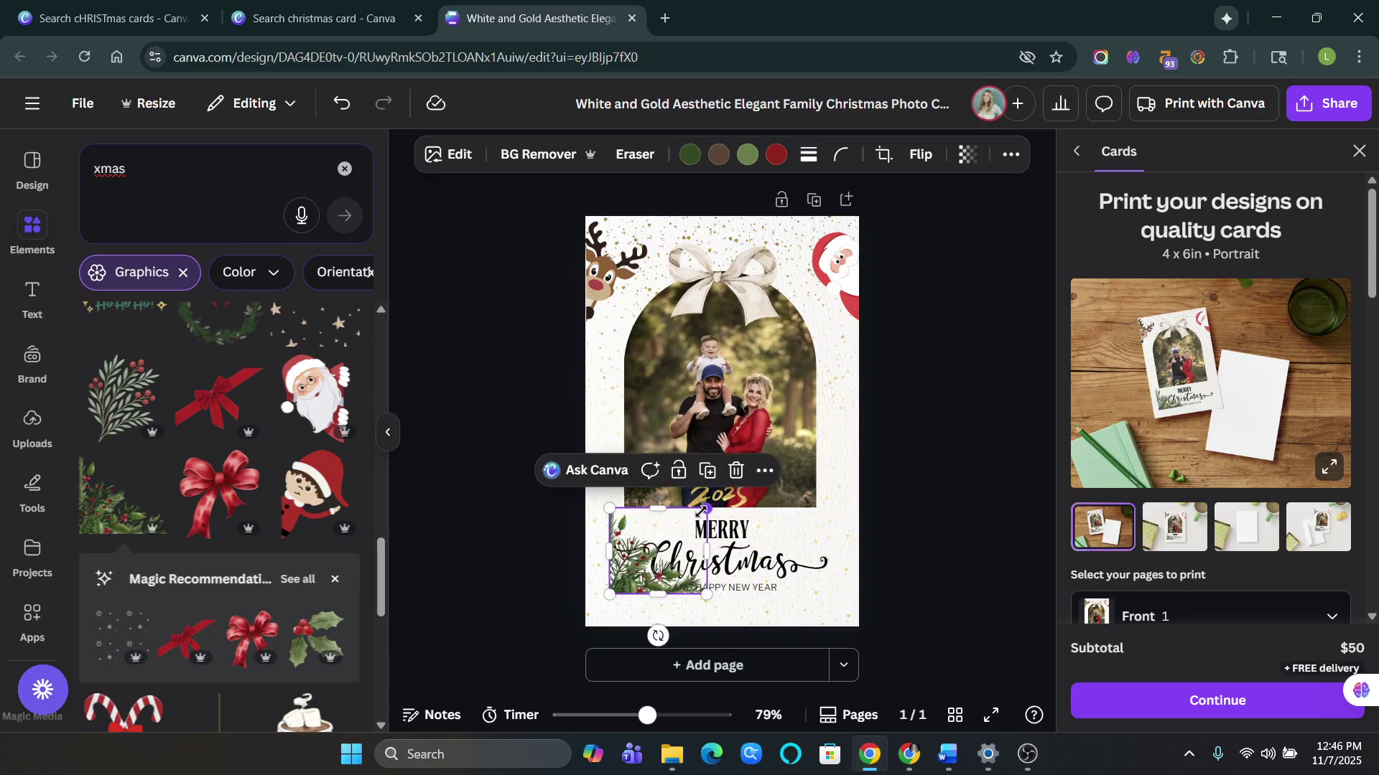
pyautogui.moveTo(705, 509); pyautogui.dragTo(651, 556)
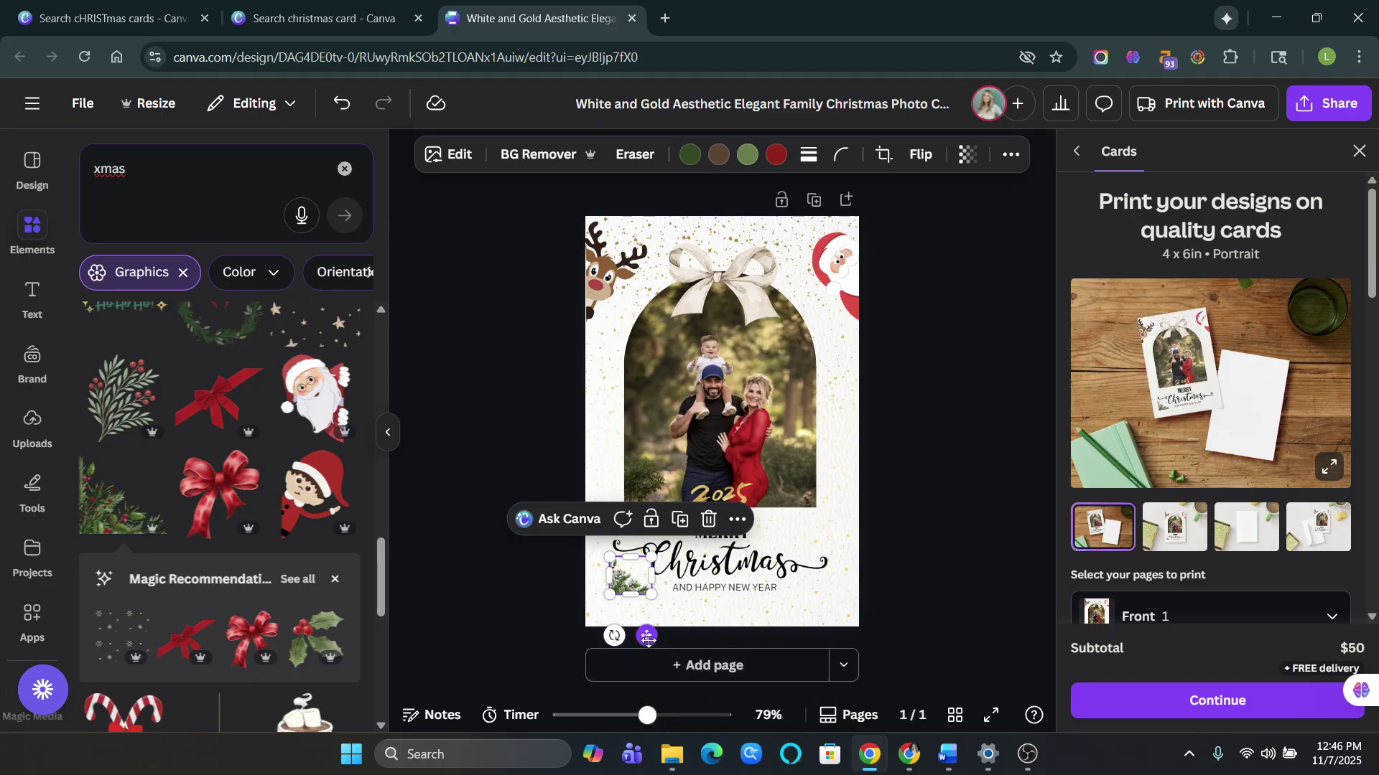
pyautogui.moveTo(647, 636); pyautogui.dragTo(661, 550)
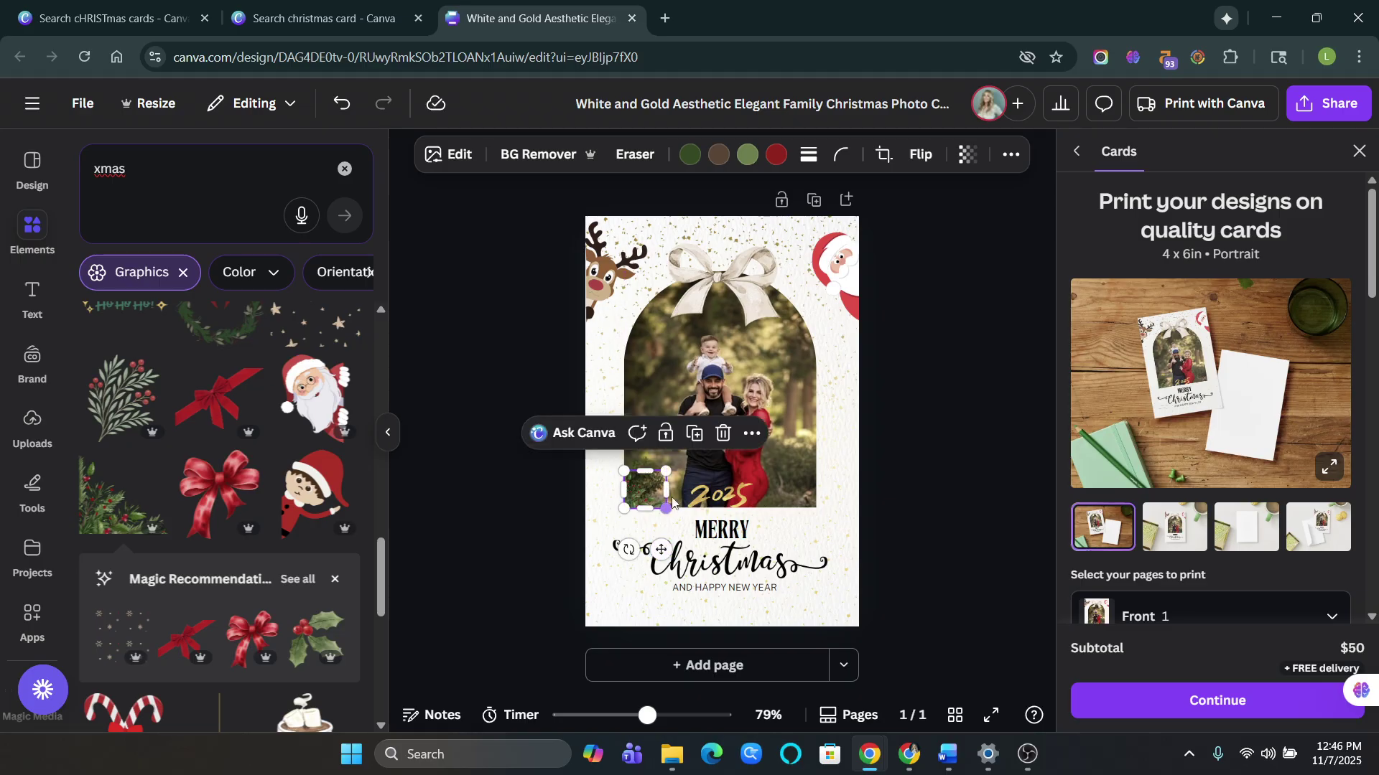
pyautogui.moveTo(667, 468); pyautogui.dragTo(628, 554)
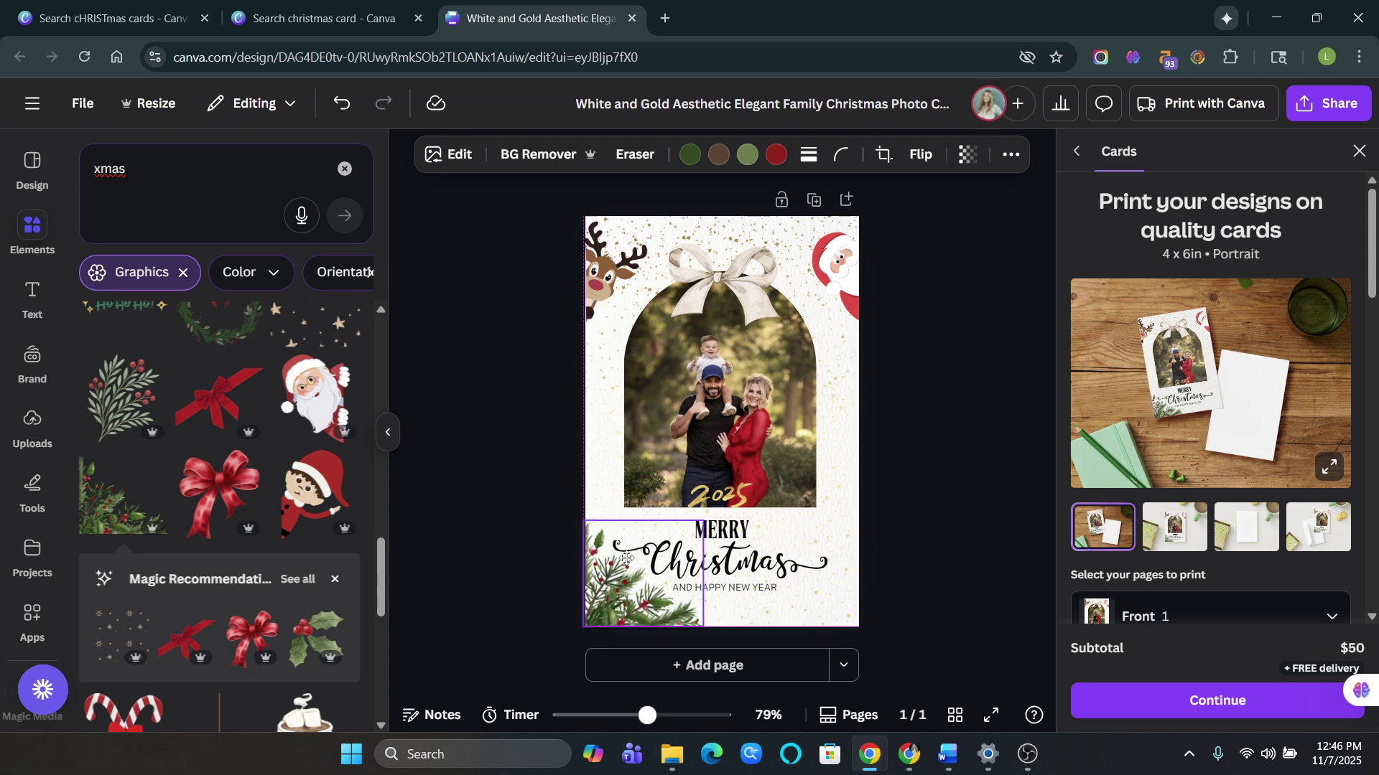
pyautogui.click(912, 547)
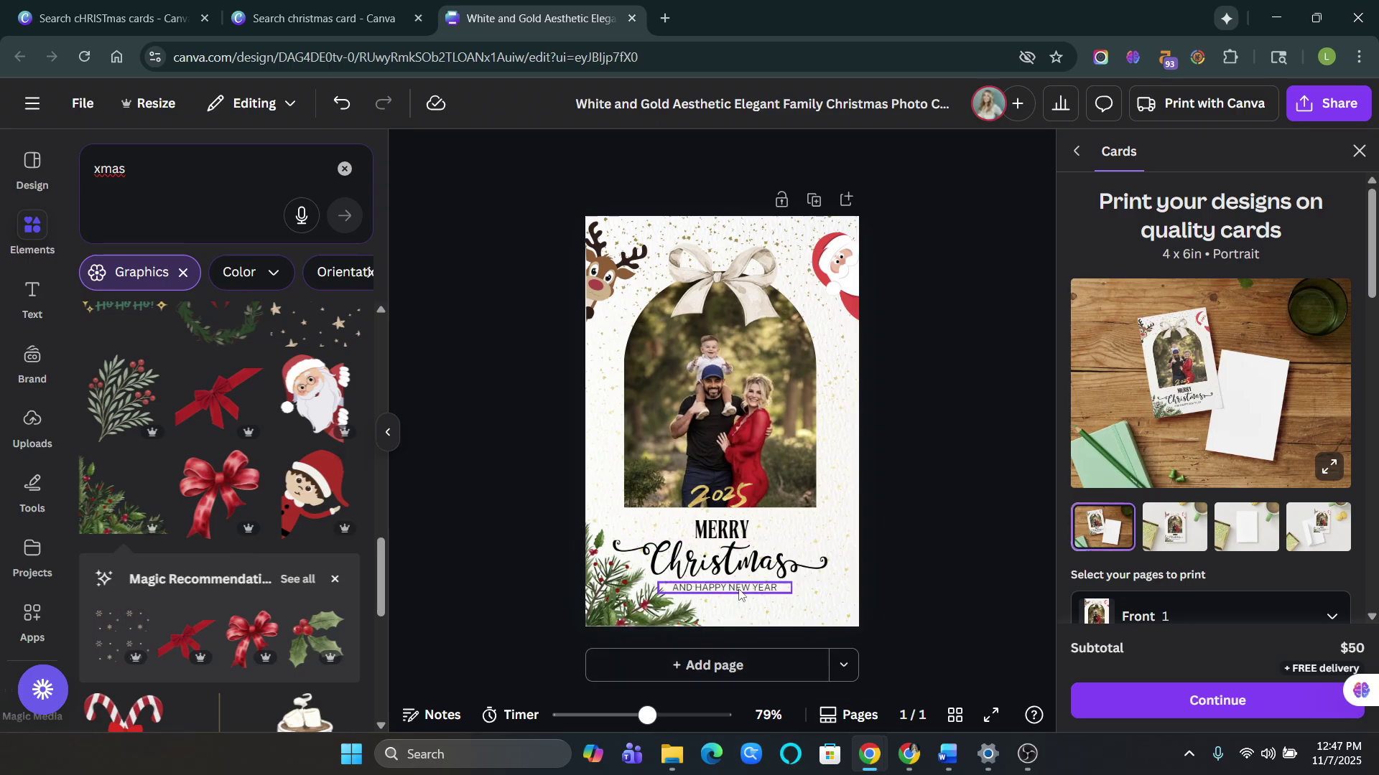
# - Add a Subtitle text box reading 'The Smith's' and move it to the top above the bow
pyautogui.click(33, 296)
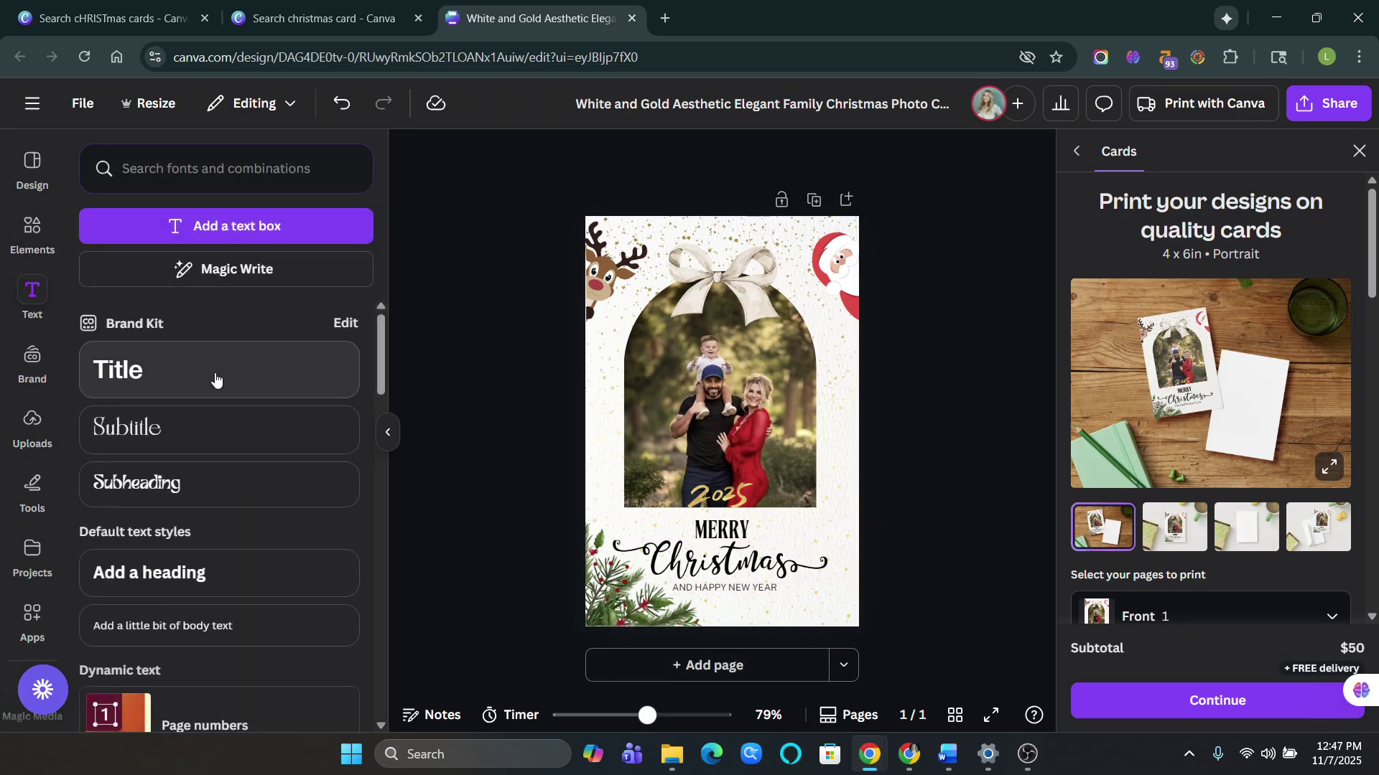
pyautogui.click(212, 430)
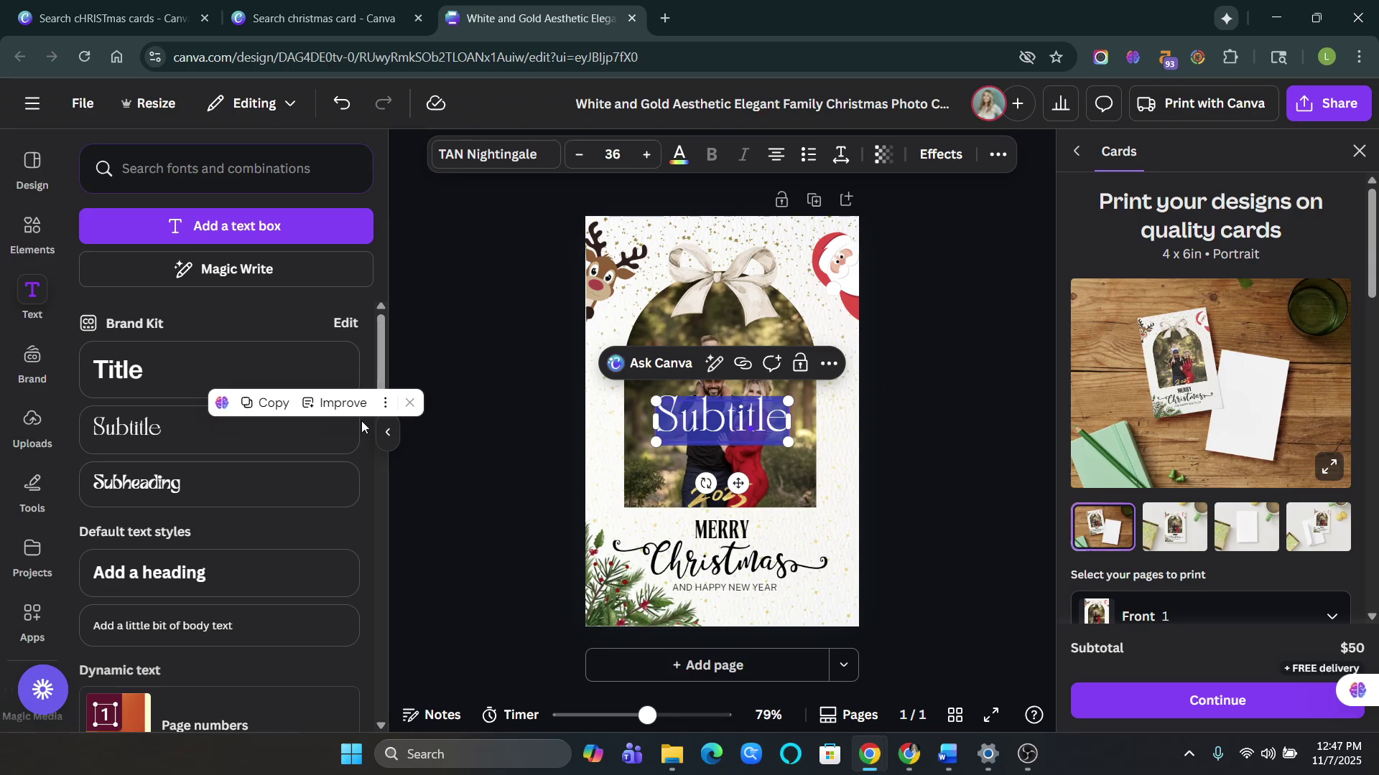
pyautogui.write('The Skoln')
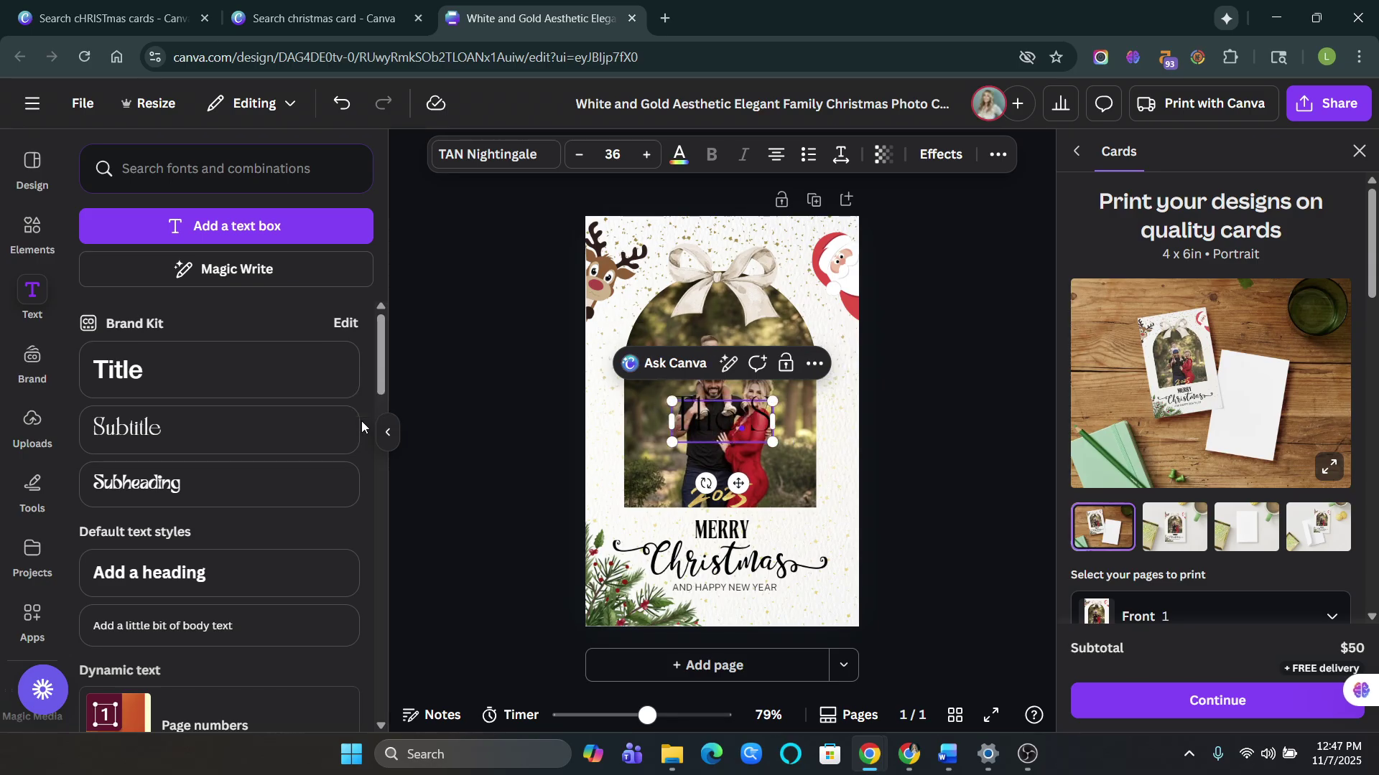
pyautogui.press('BackSpace')
pyautogui.press('BackSpace')
pyautogui.press('BackSpace')
pyautogui.press('BackSpace')
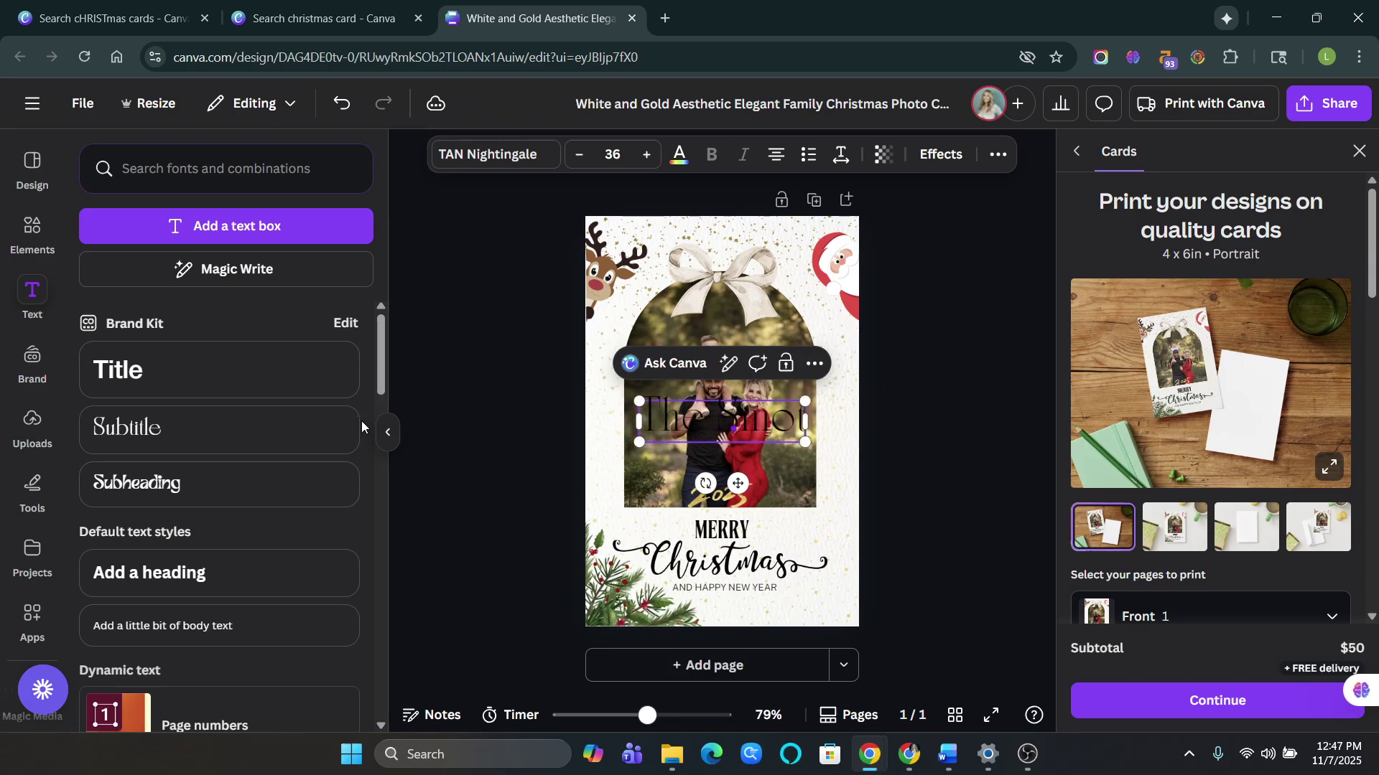
pyautogui.write('mith')
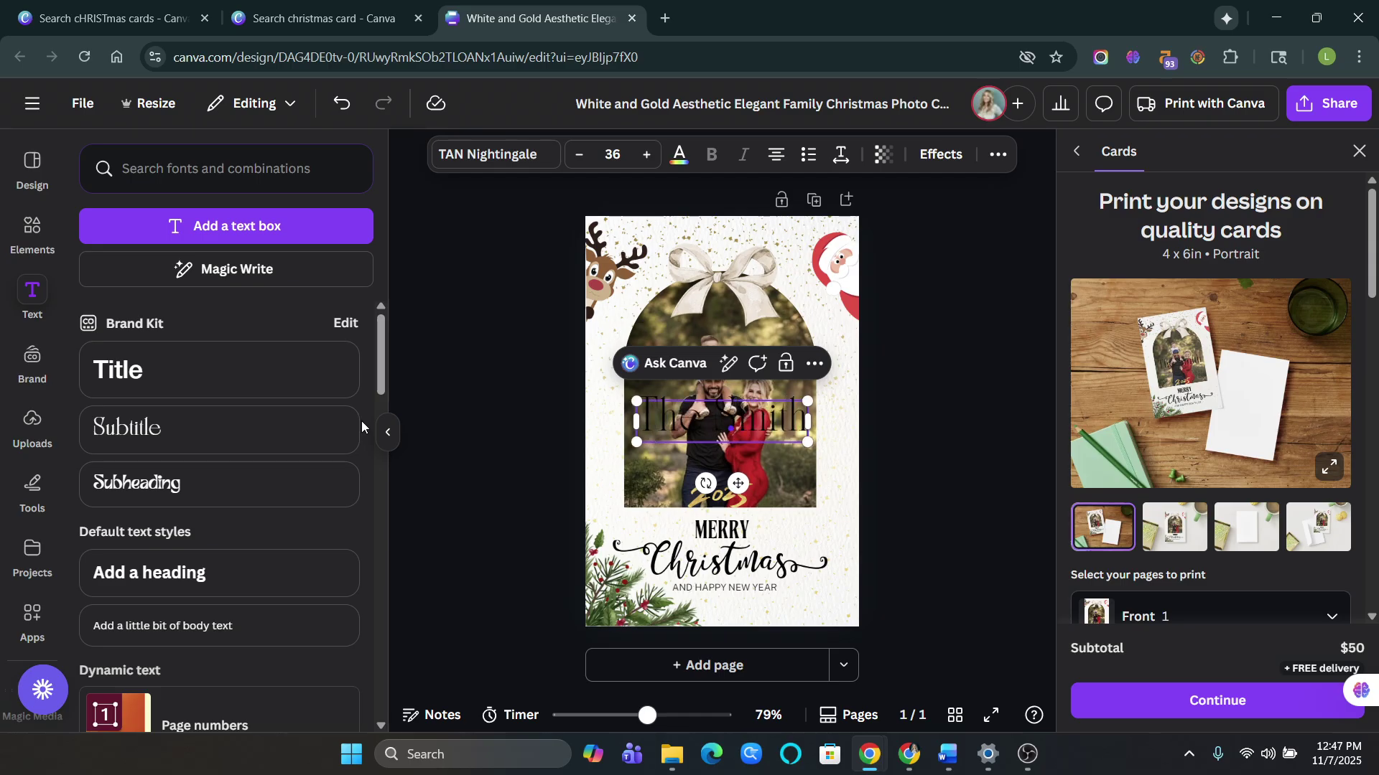
pyautogui.write("'s")
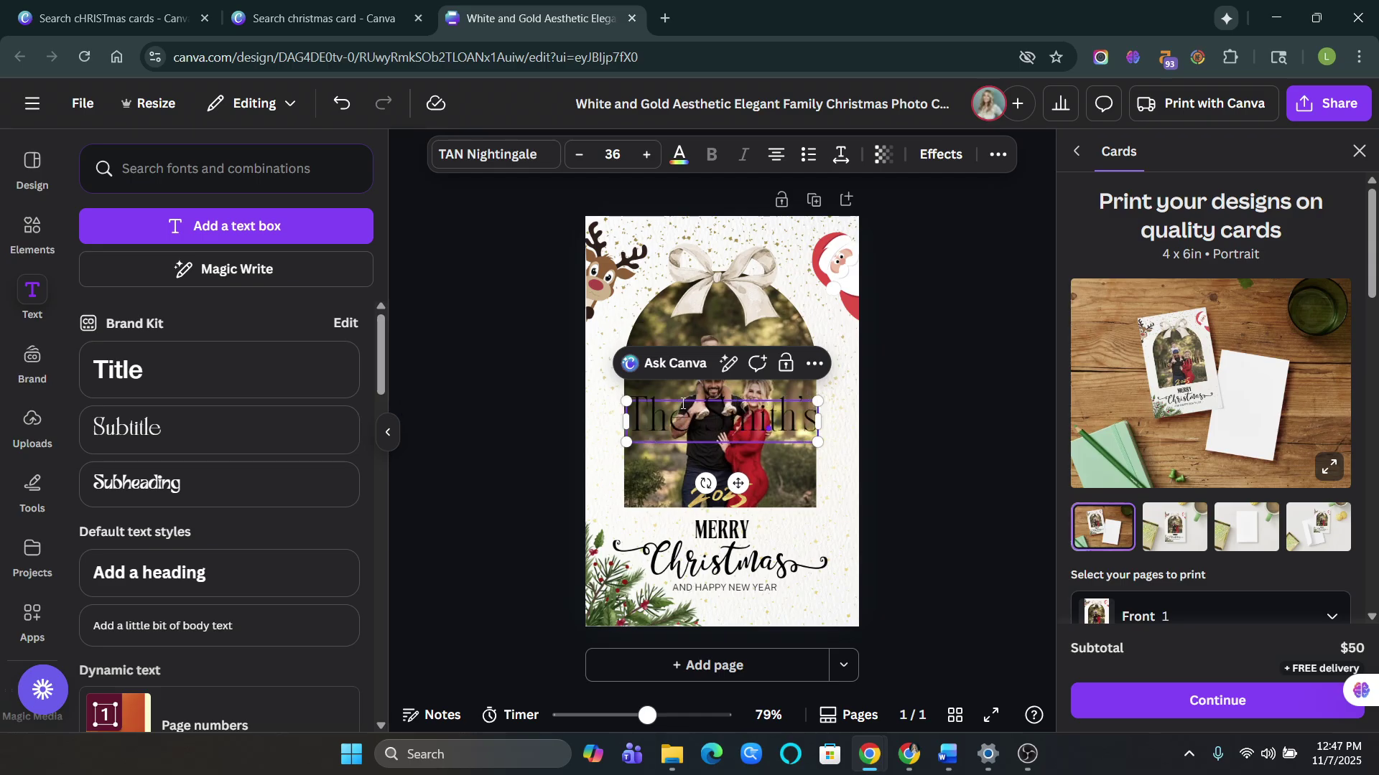
pyautogui.moveTo(683, 426); pyautogui.dragTo(753, 590)
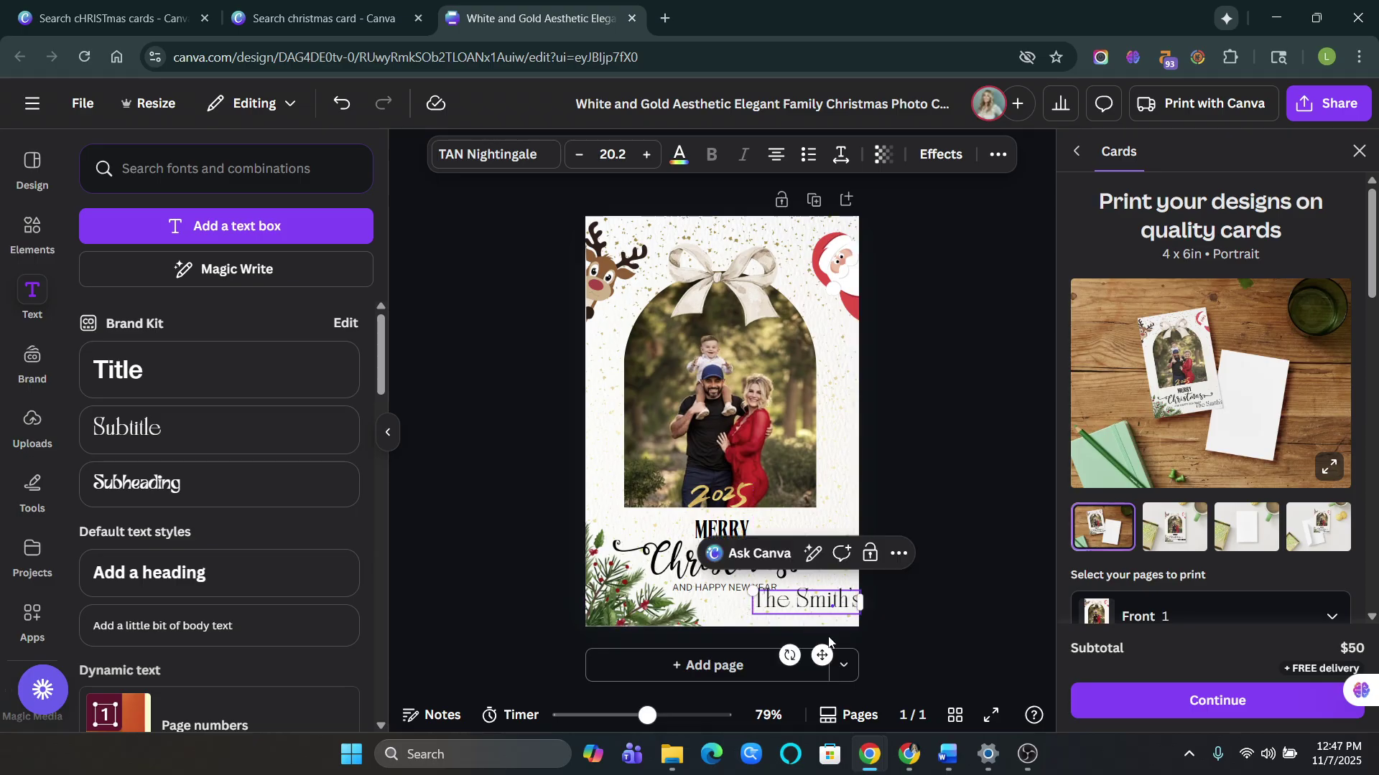
pyautogui.moveTo(822, 655); pyautogui.dragTo(724, 269)
pyautogui.click(715, 249)
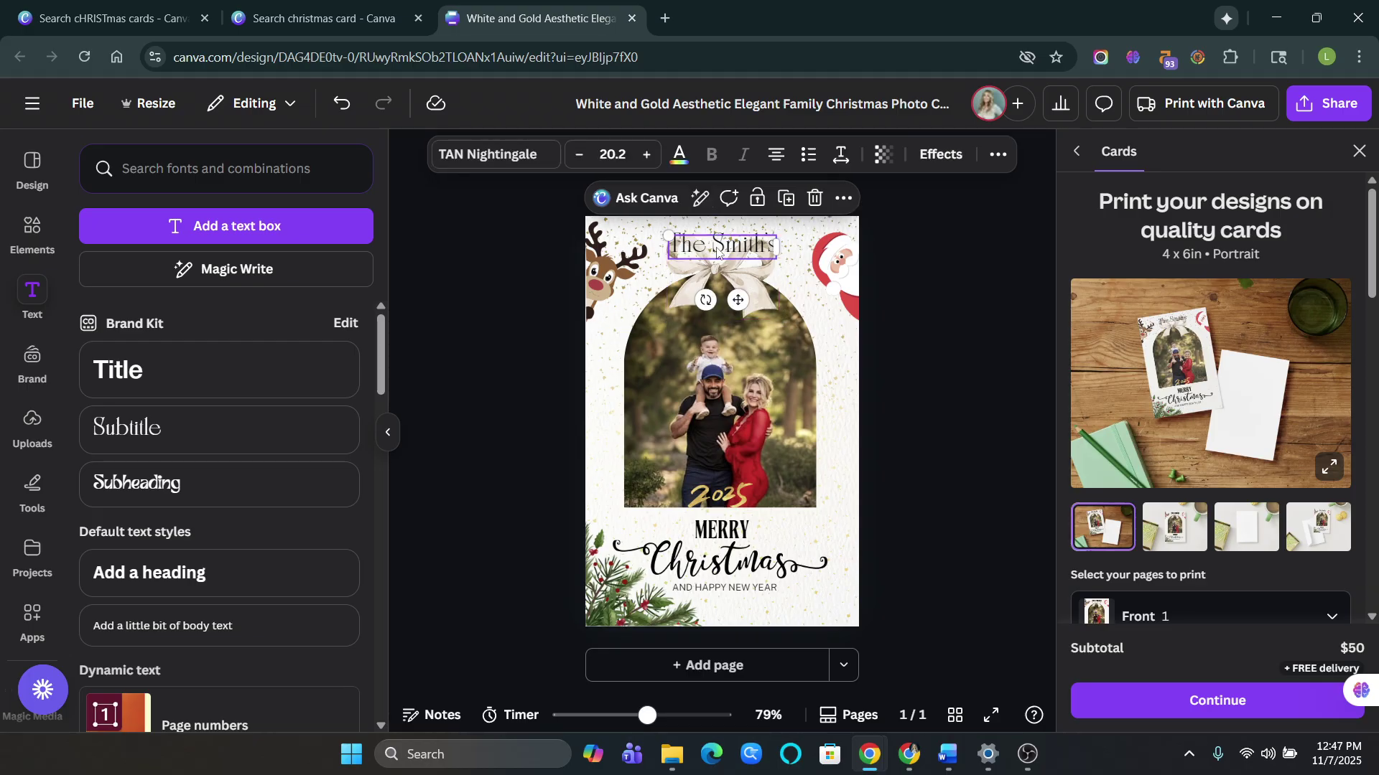
# - Apply the Curve effect to 'The Smith's', enlarge it to 35.6, move it up, and set curve 73
pyautogui.click(919, 155)
pyautogui.scroll(-3, 250, 564)
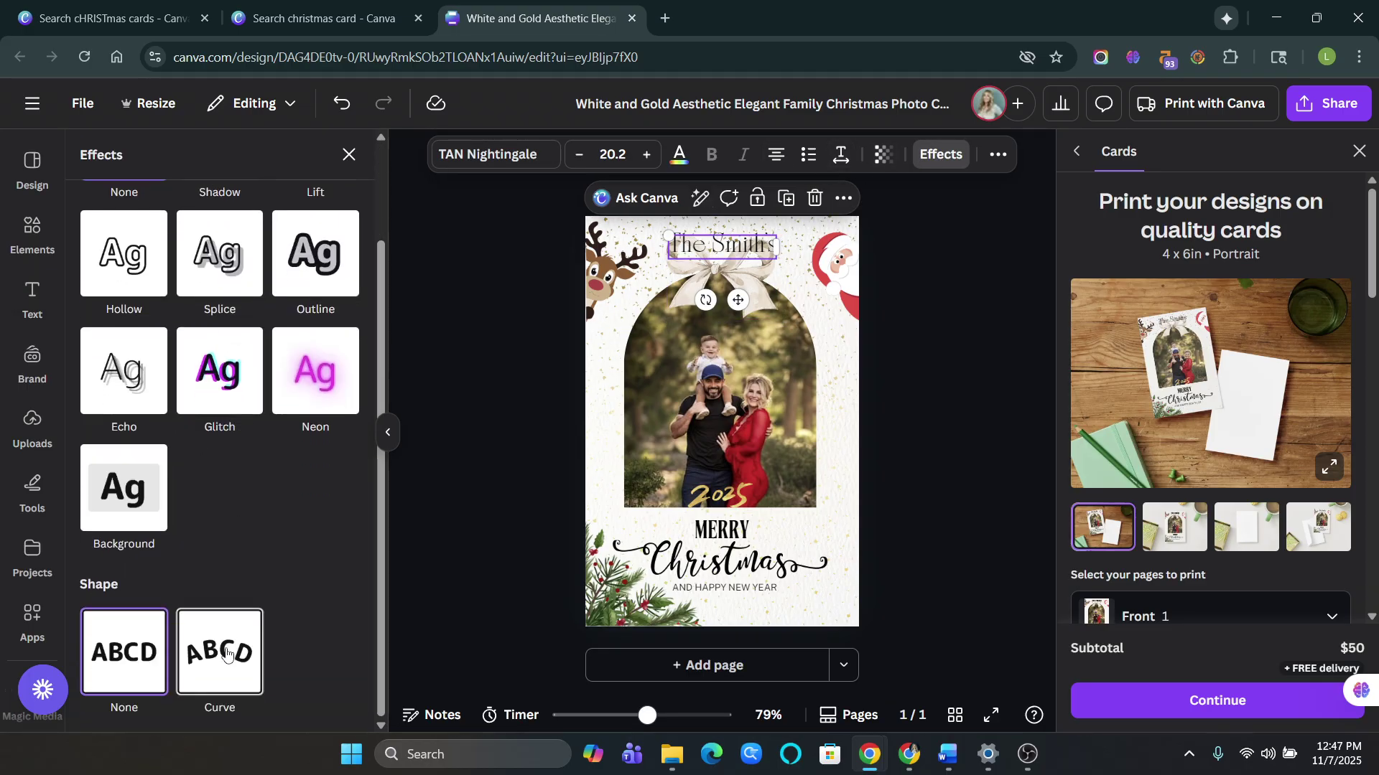
pyautogui.click(227, 654)
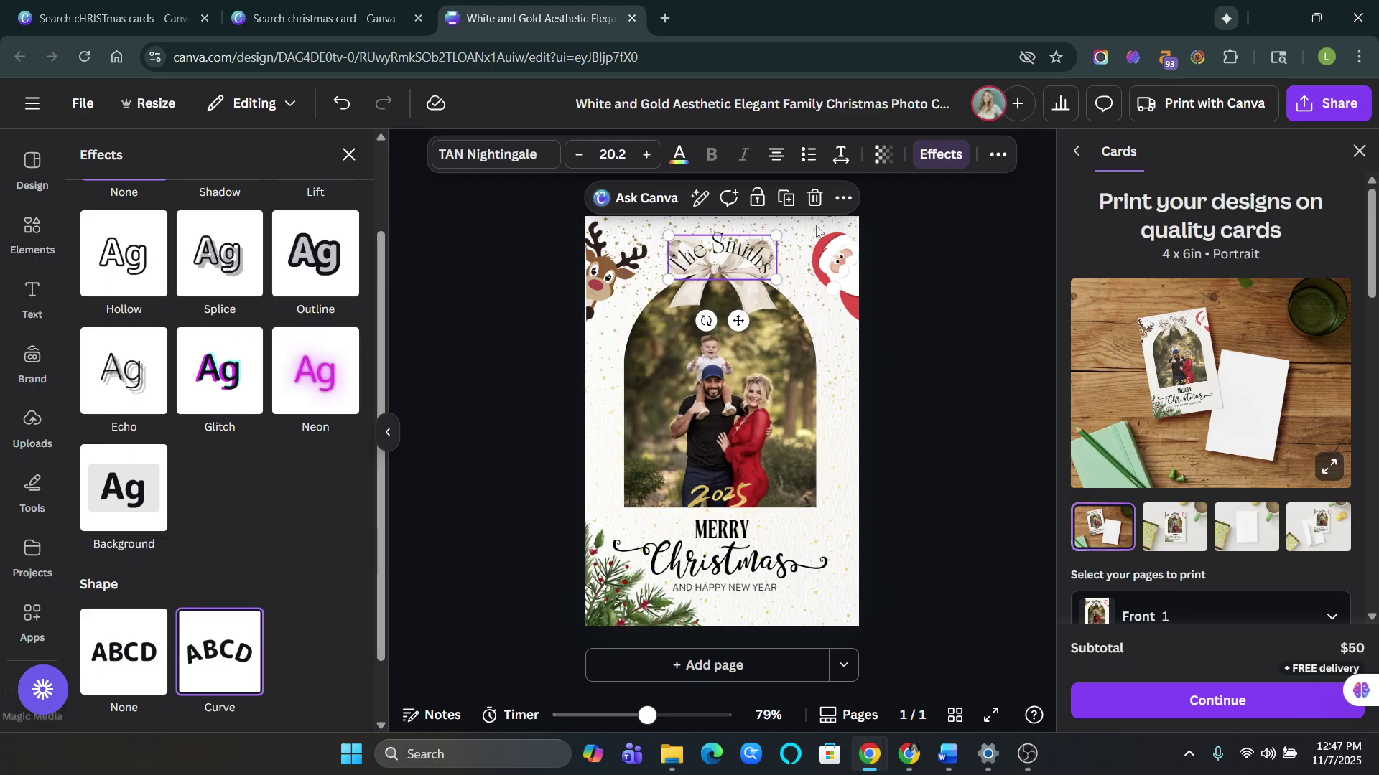
pyautogui.moveTo(784, 300); pyautogui.dragTo(894, 402)
pyautogui.moveTo(811, 291); pyautogui.dragTo(748, 269)
pyautogui.scroll(-2, 160, 549)
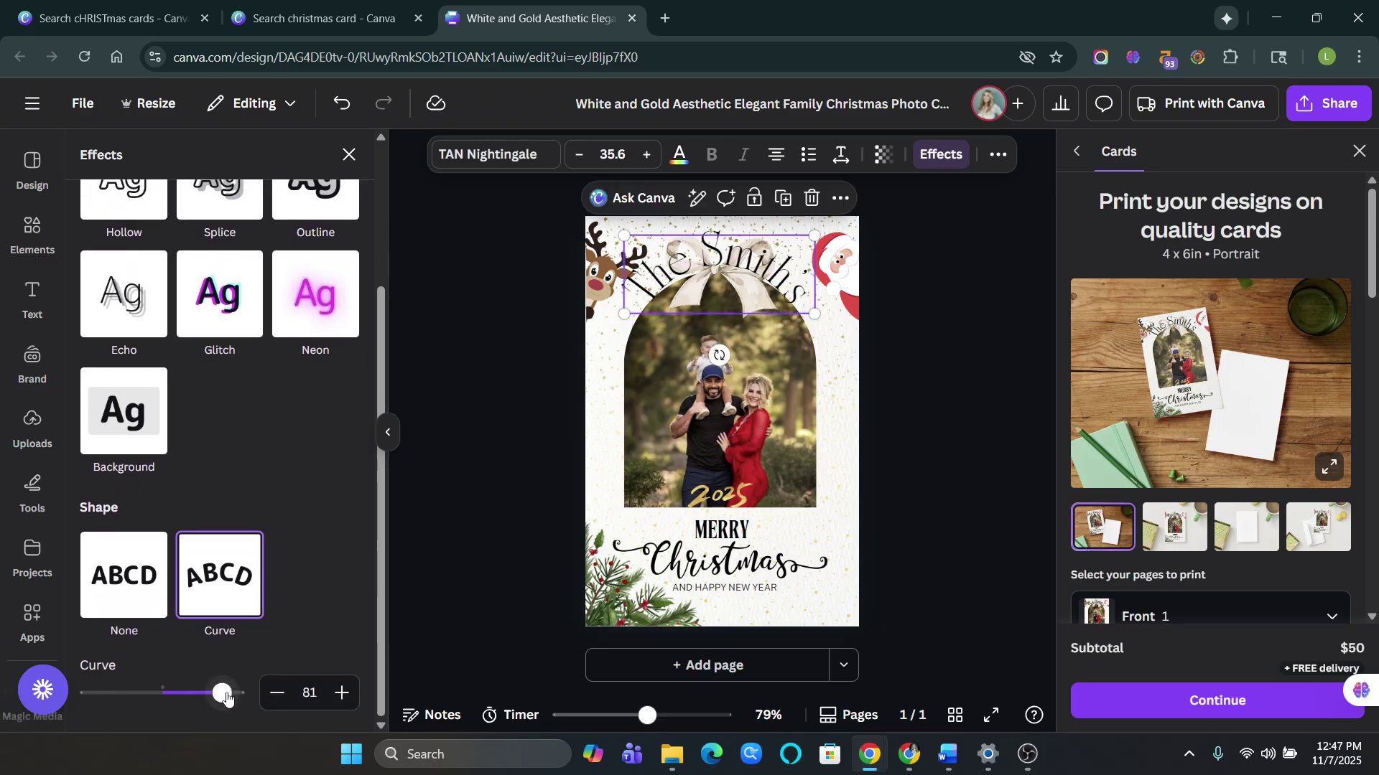
pyautogui.moveTo(227, 696); pyautogui.dragTo(218, 693)
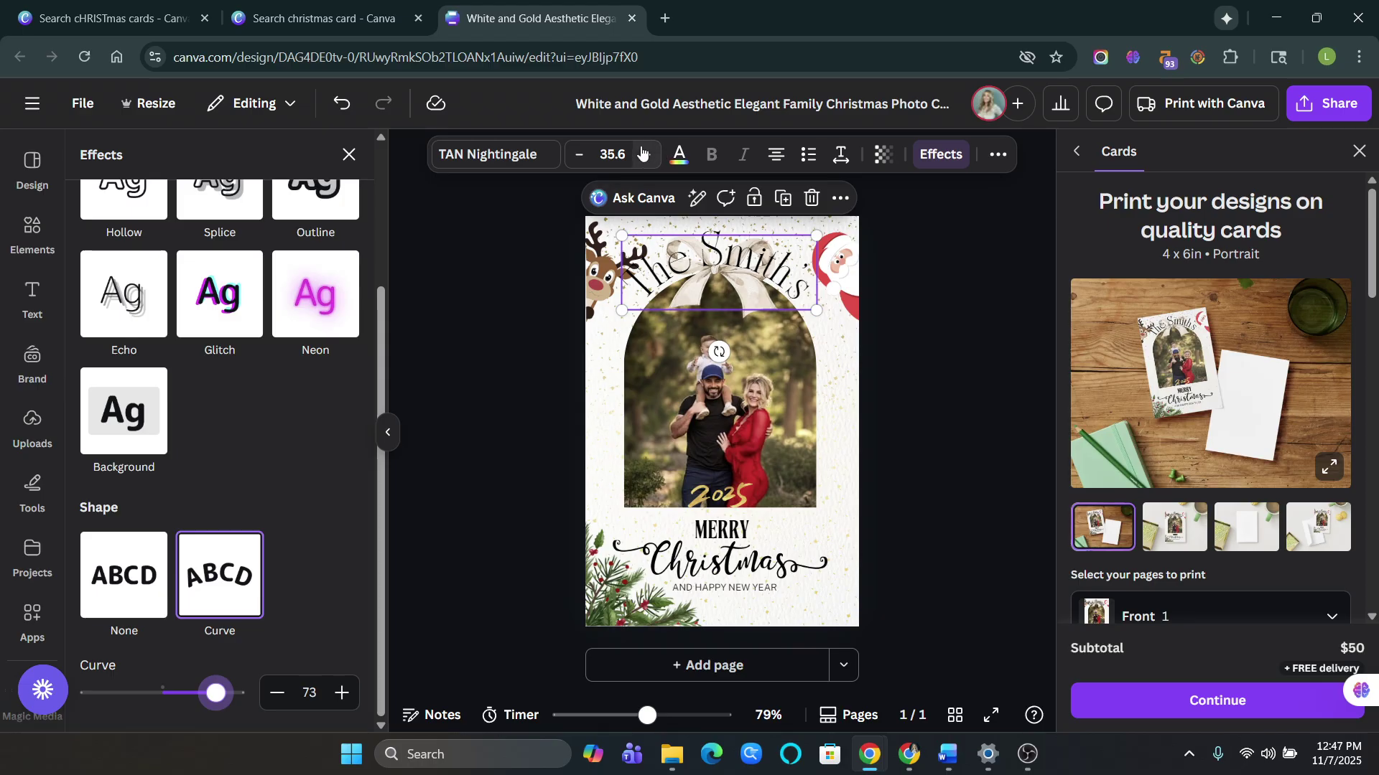
# - Change the font of 'The Smith's' to Malibu Shore and deselect the text
pyautogui.click(507, 166)
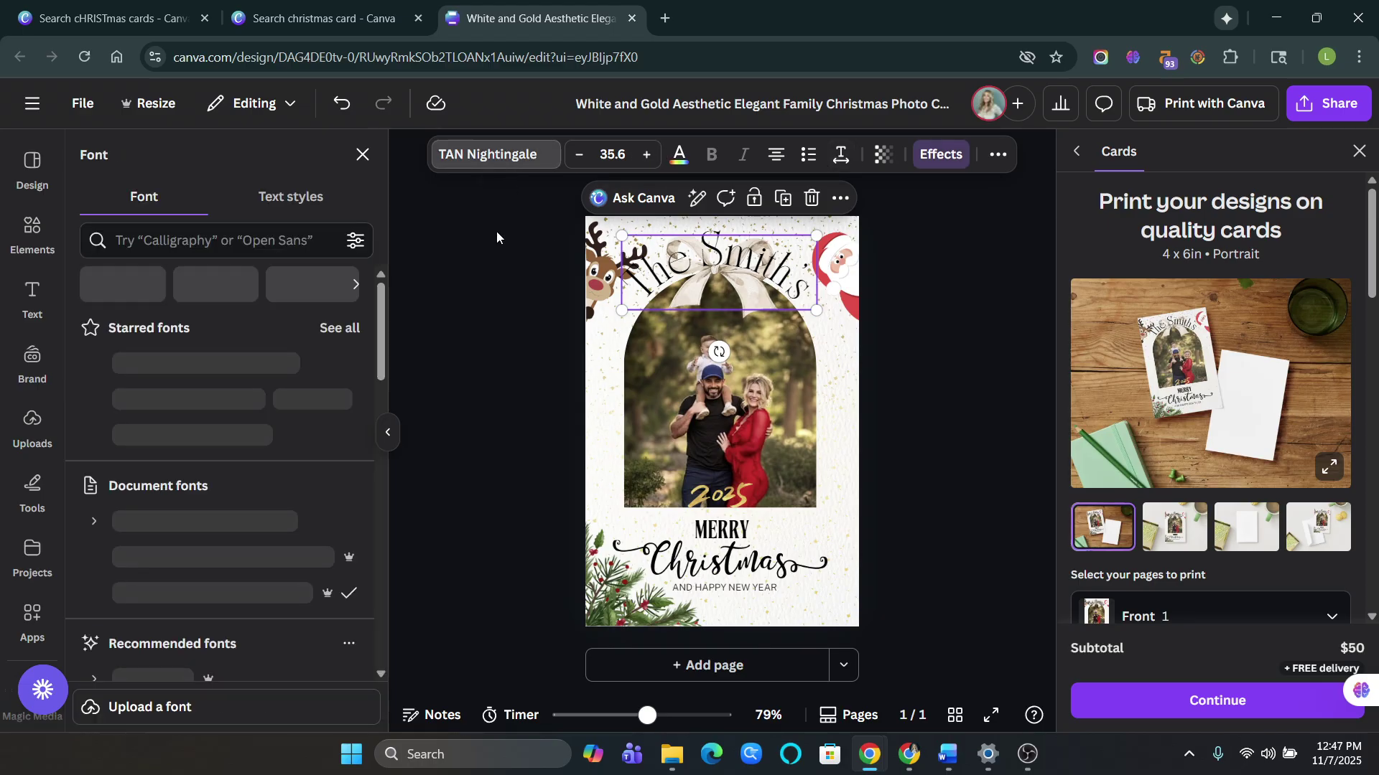
pyautogui.click(203, 388)
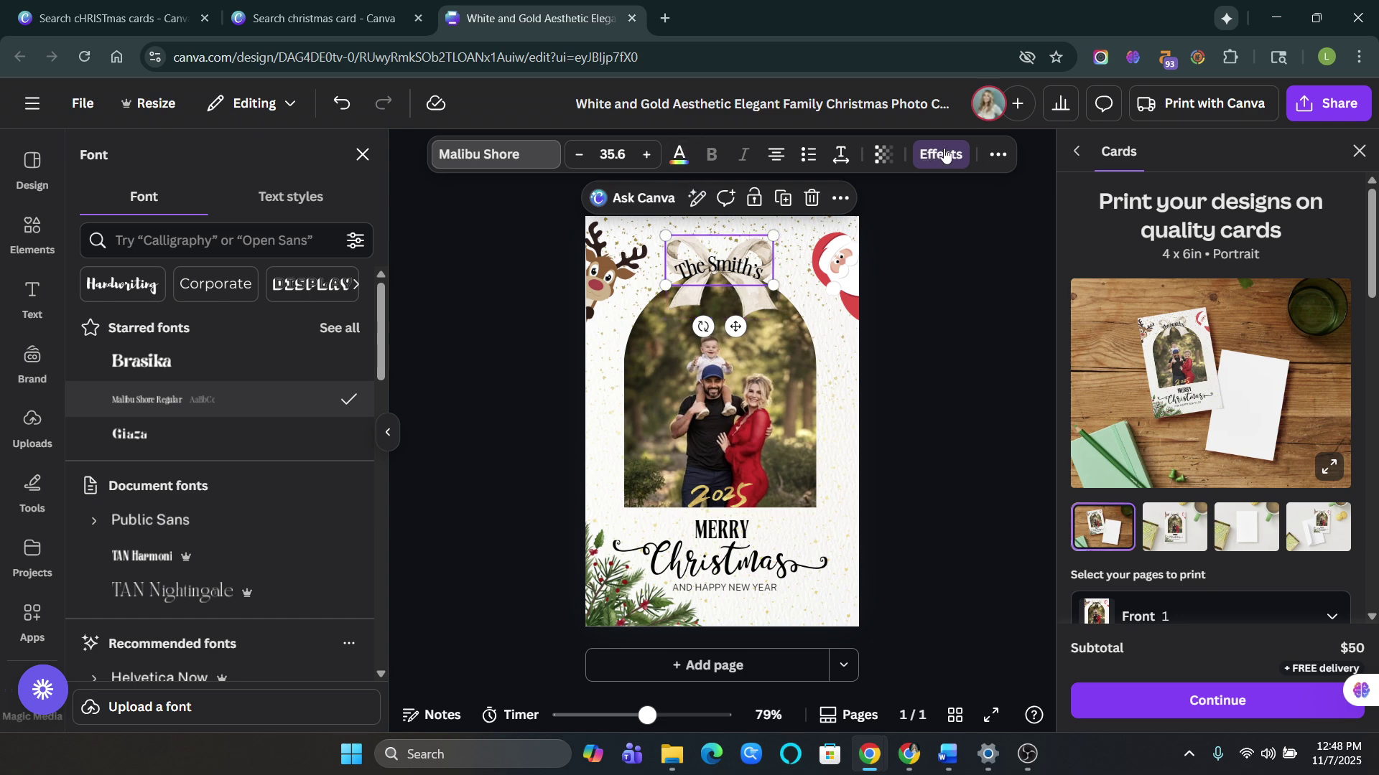
pyautogui.press('Escape')
pyautogui.press('Escape')
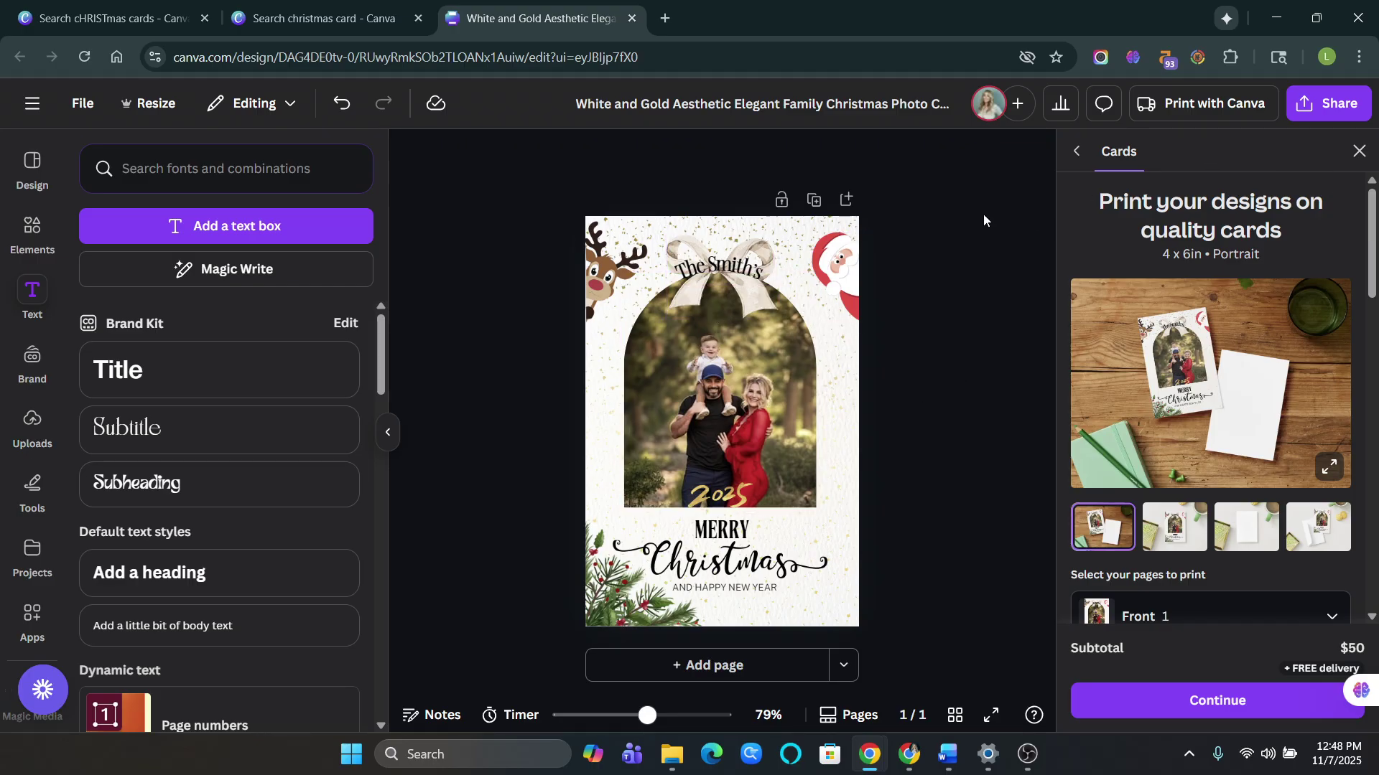
# - In the Print with Canva Cards panel, choose Rounded corners for the cards
pyautogui.click(1282, 703)
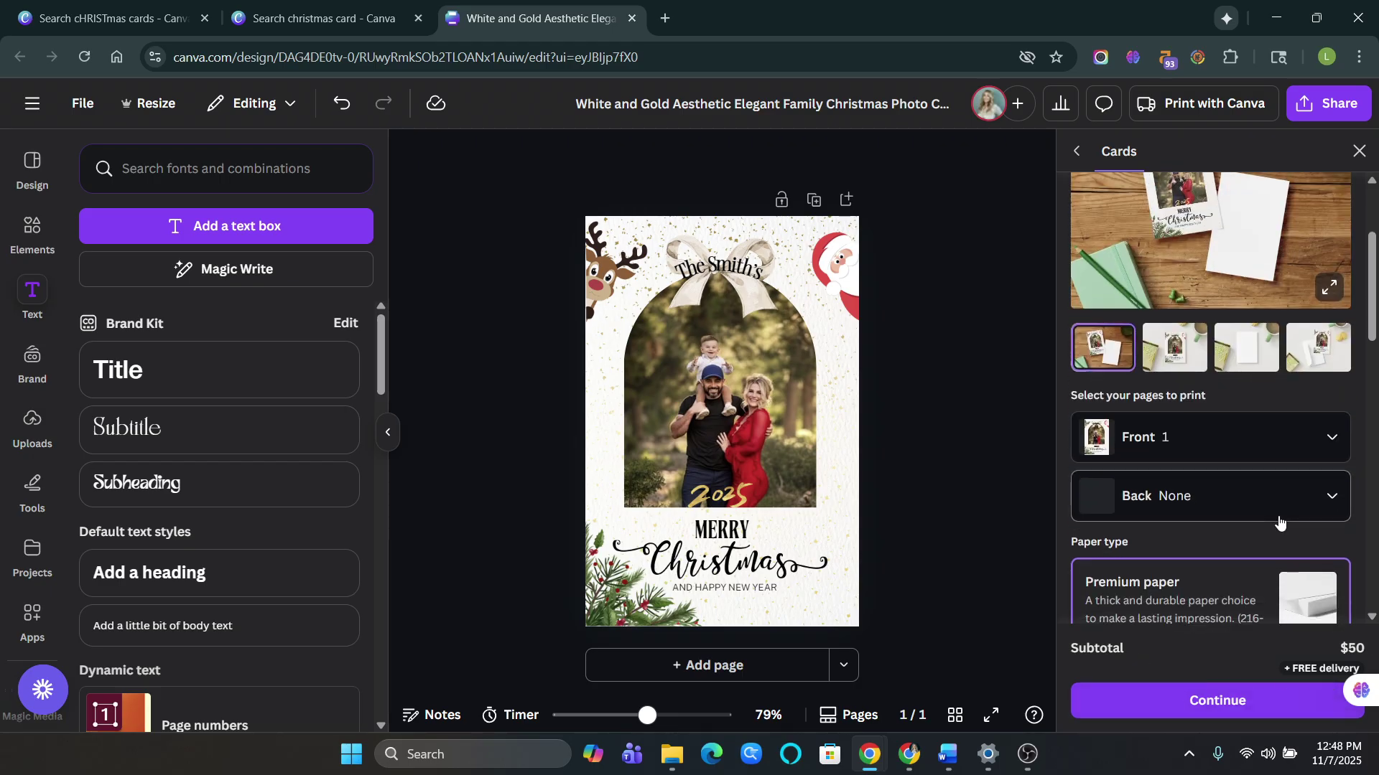
pyautogui.scroll(-5, 1271, 478)
pyautogui.scroll(-3, 1271, 478)
pyautogui.scroll(4, 1184, 394)
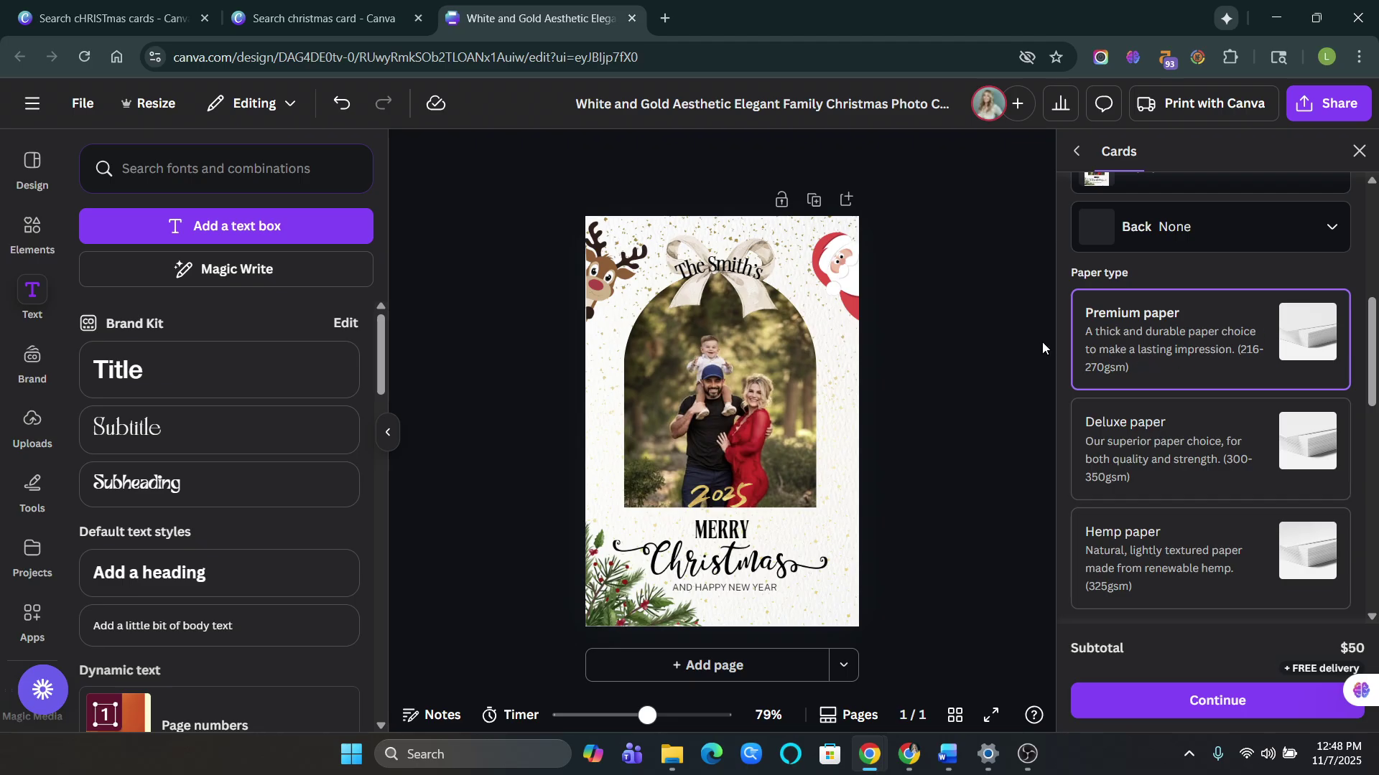
pyautogui.scroll(-5, 1221, 350)
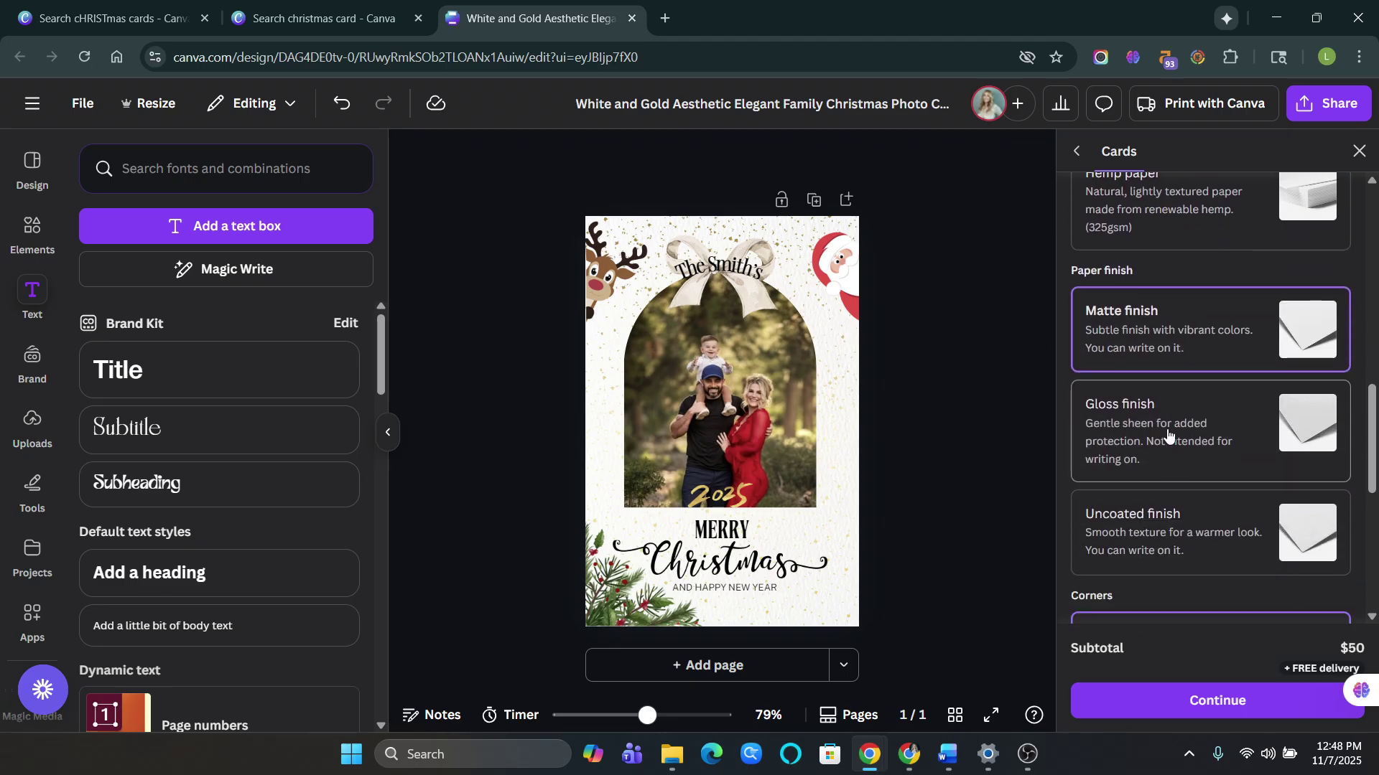
pyautogui.scroll(-4, 1156, 395)
pyautogui.scroll(4, 1142, 283)
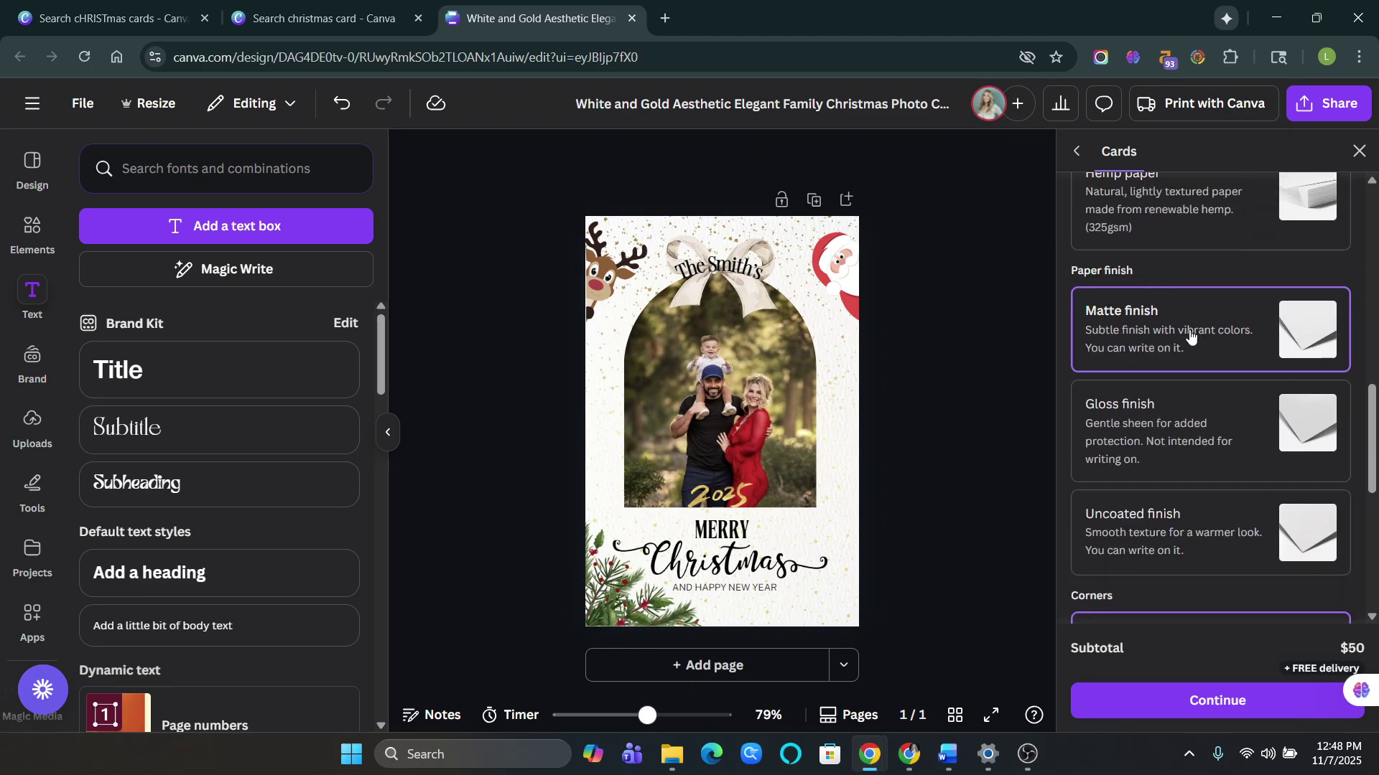
pyautogui.scroll(-3, 1185, 387)
pyautogui.scroll(-3, 1171, 445)
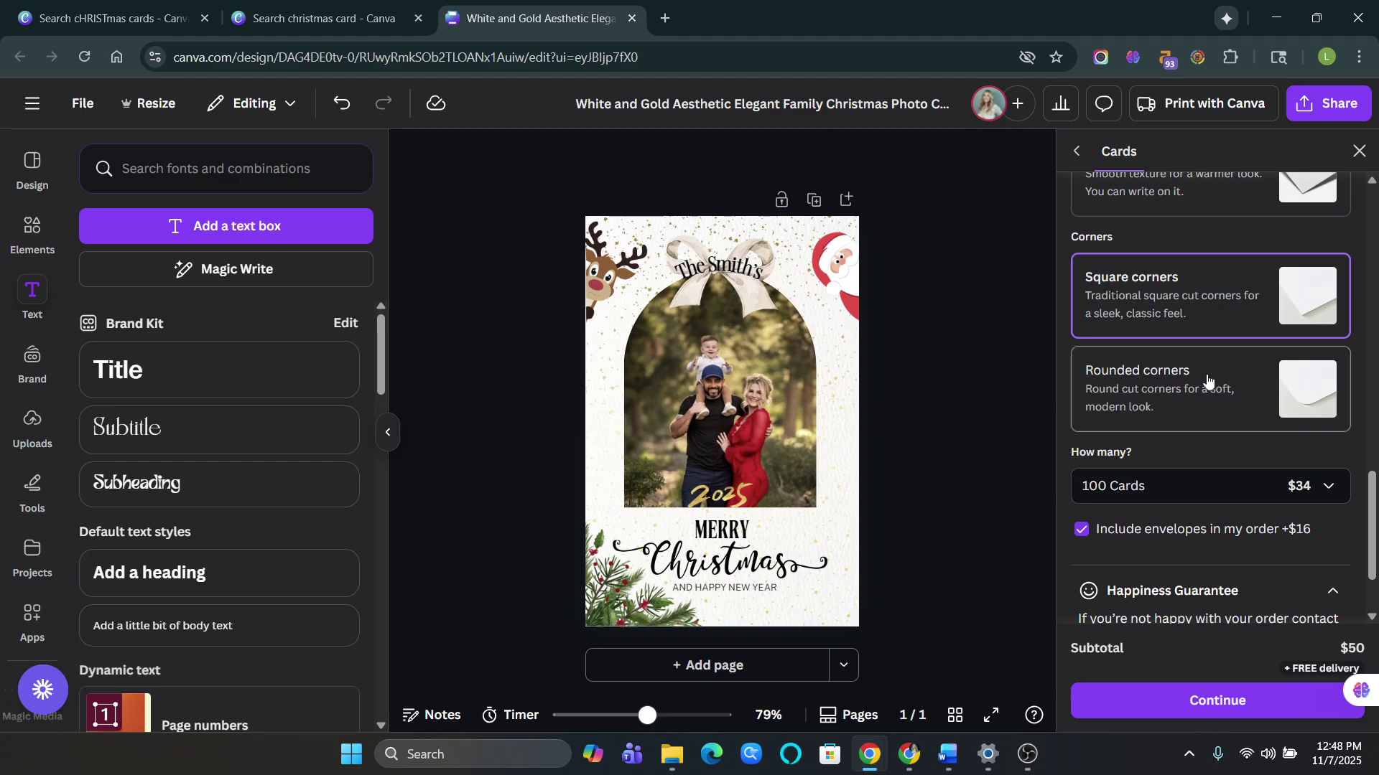
pyautogui.click(1209, 382)
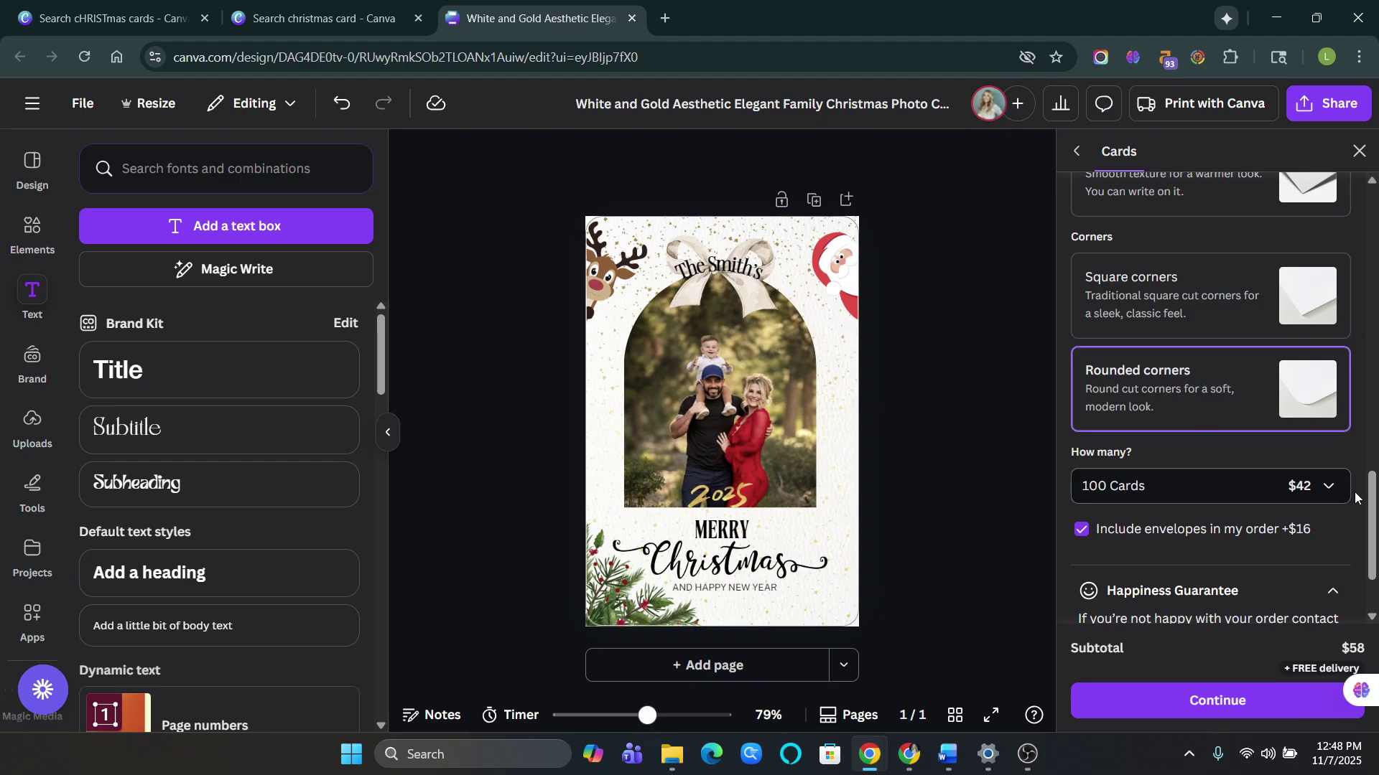
# - Change the card quantity from 100 to 25 cards
pyautogui.click(1192, 487)
pyautogui.scroll(1, 1187, 599)
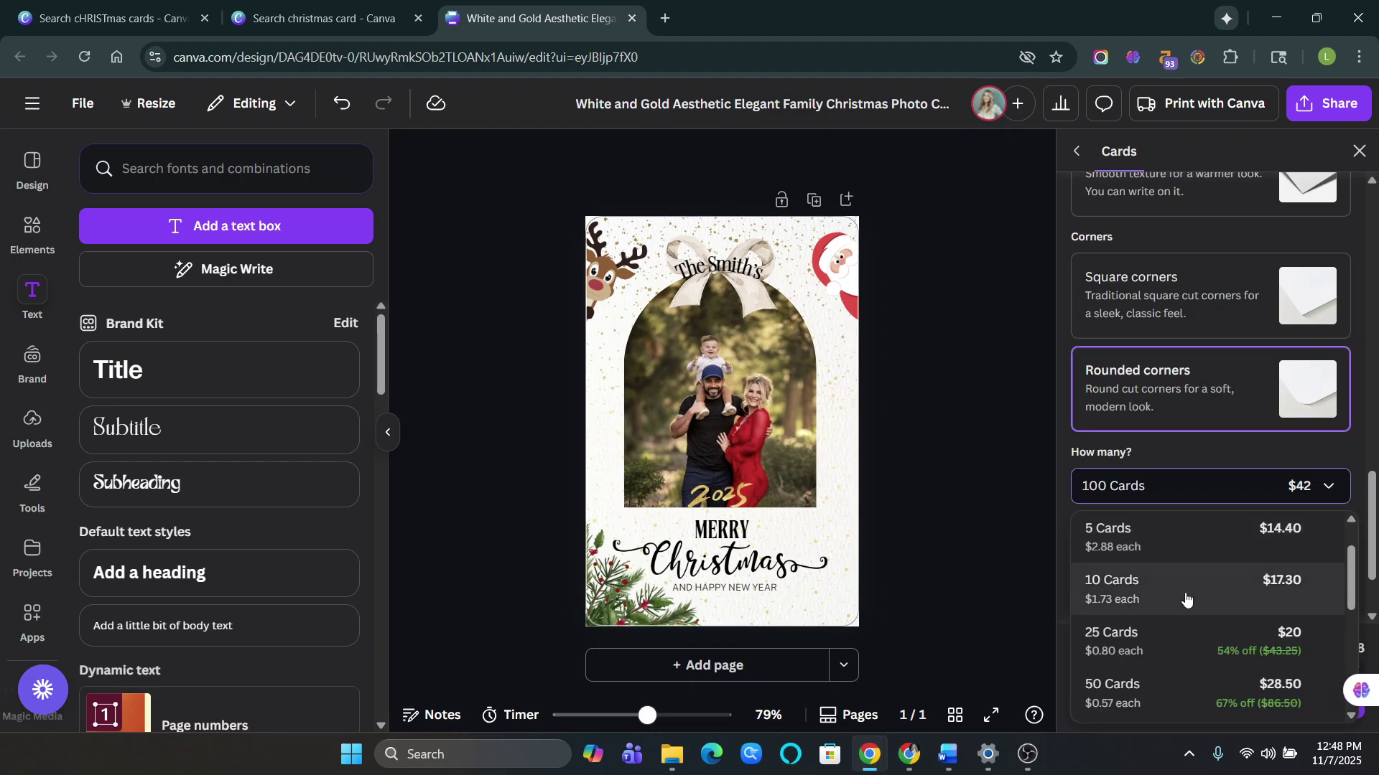
pyautogui.click(1178, 646)
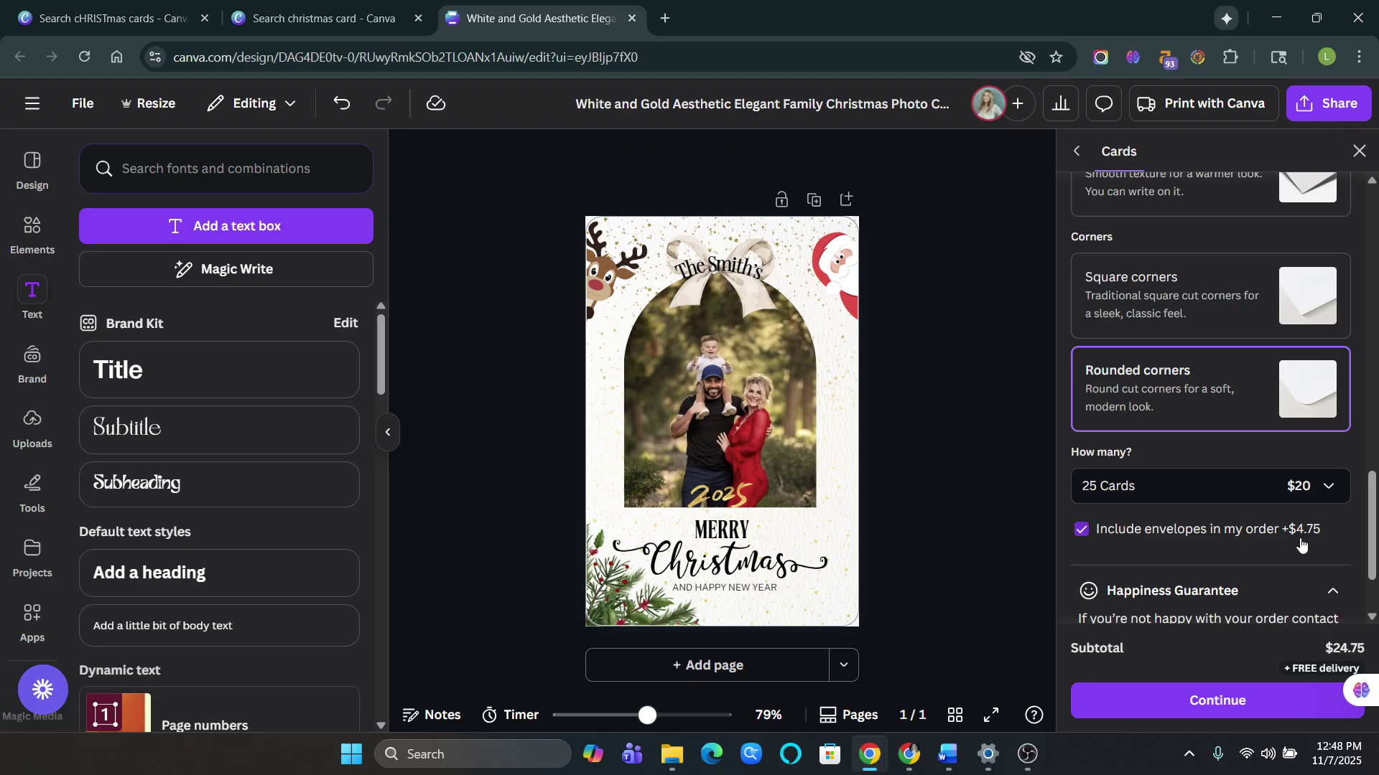
pyautogui.scroll(-2, 1310, 533)
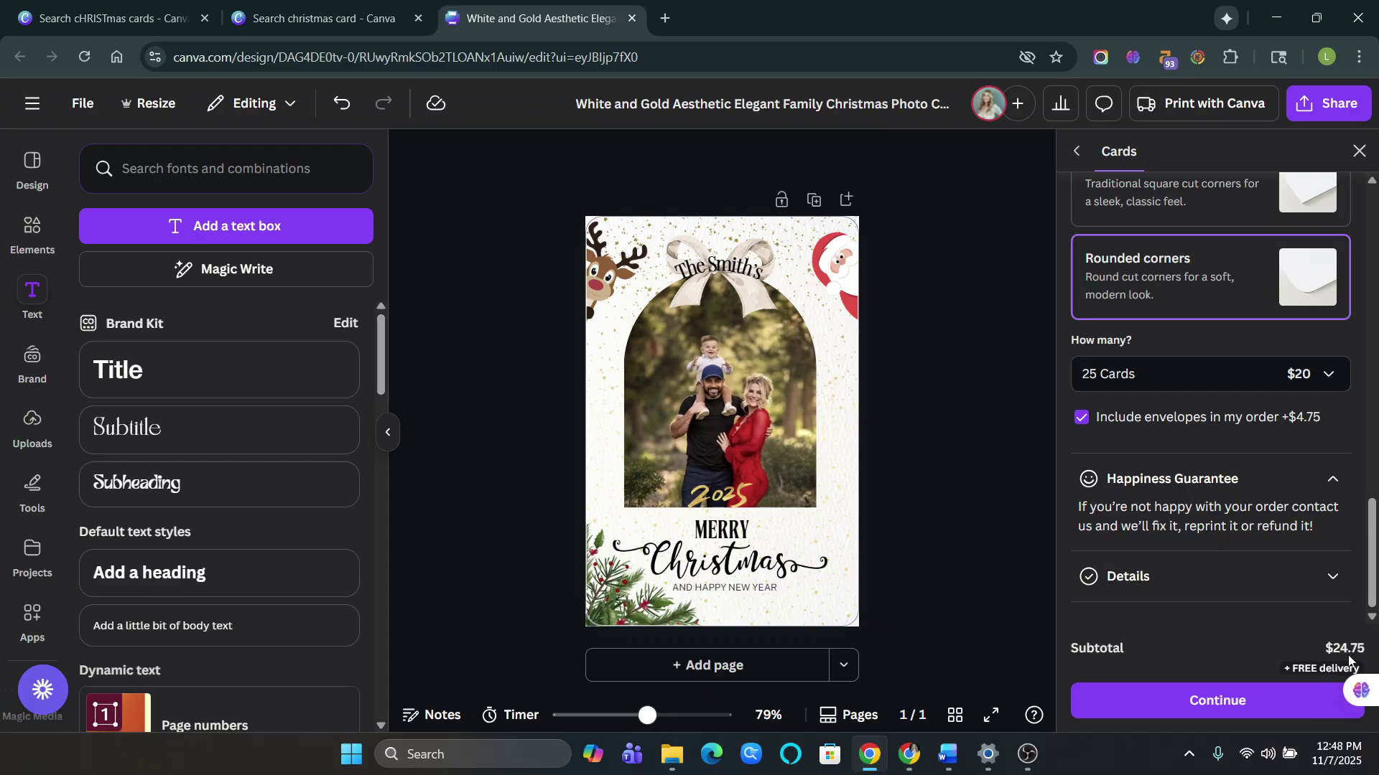
# - Remove the lower-left pine branch and tilt the bow counter-clockwise into the top-left corner
pyautogui.click(629, 598)
pyautogui.press('Escape')
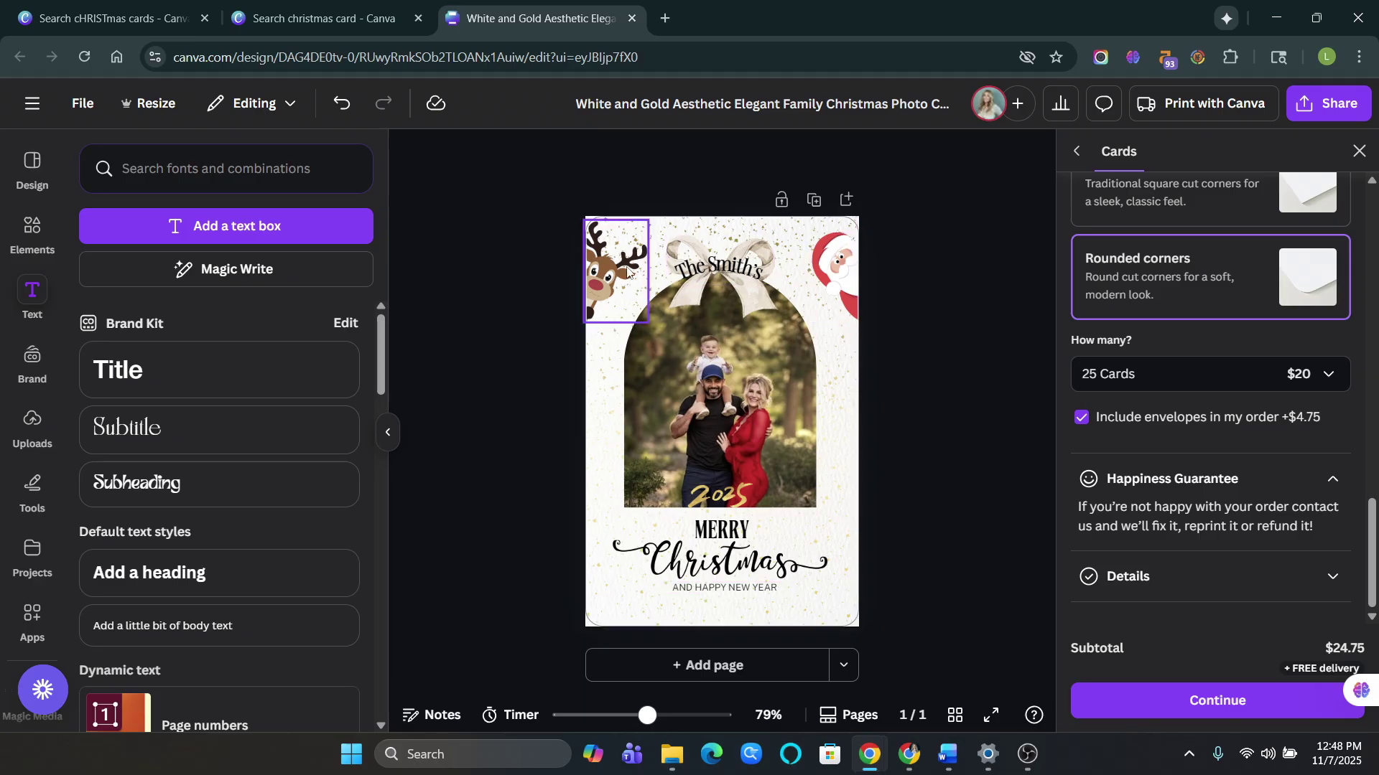
pyautogui.click(685, 291)
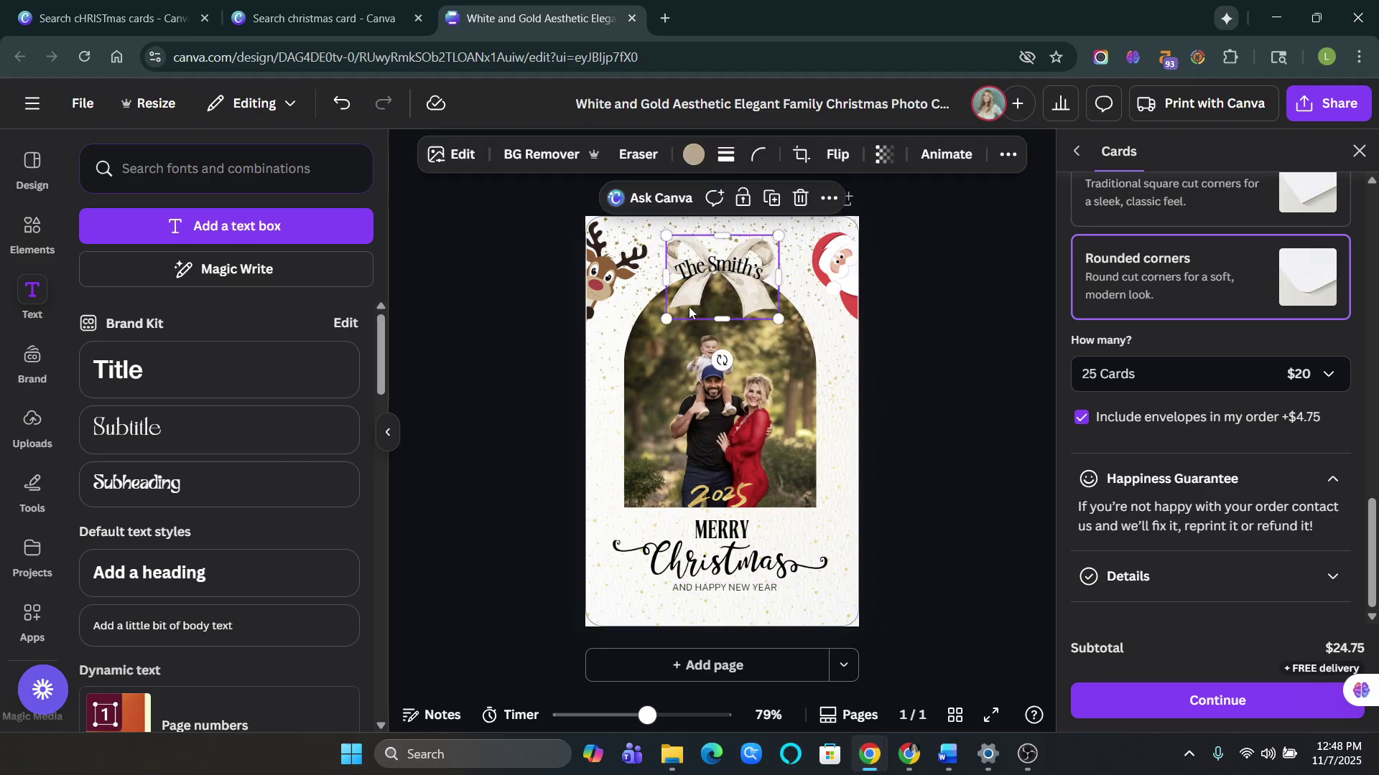
pyautogui.moveTo(736, 373); pyautogui.dragTo(787, 419)
pyautogui.moveTo(770, 291); pyautogui.dragTo(702, 280)
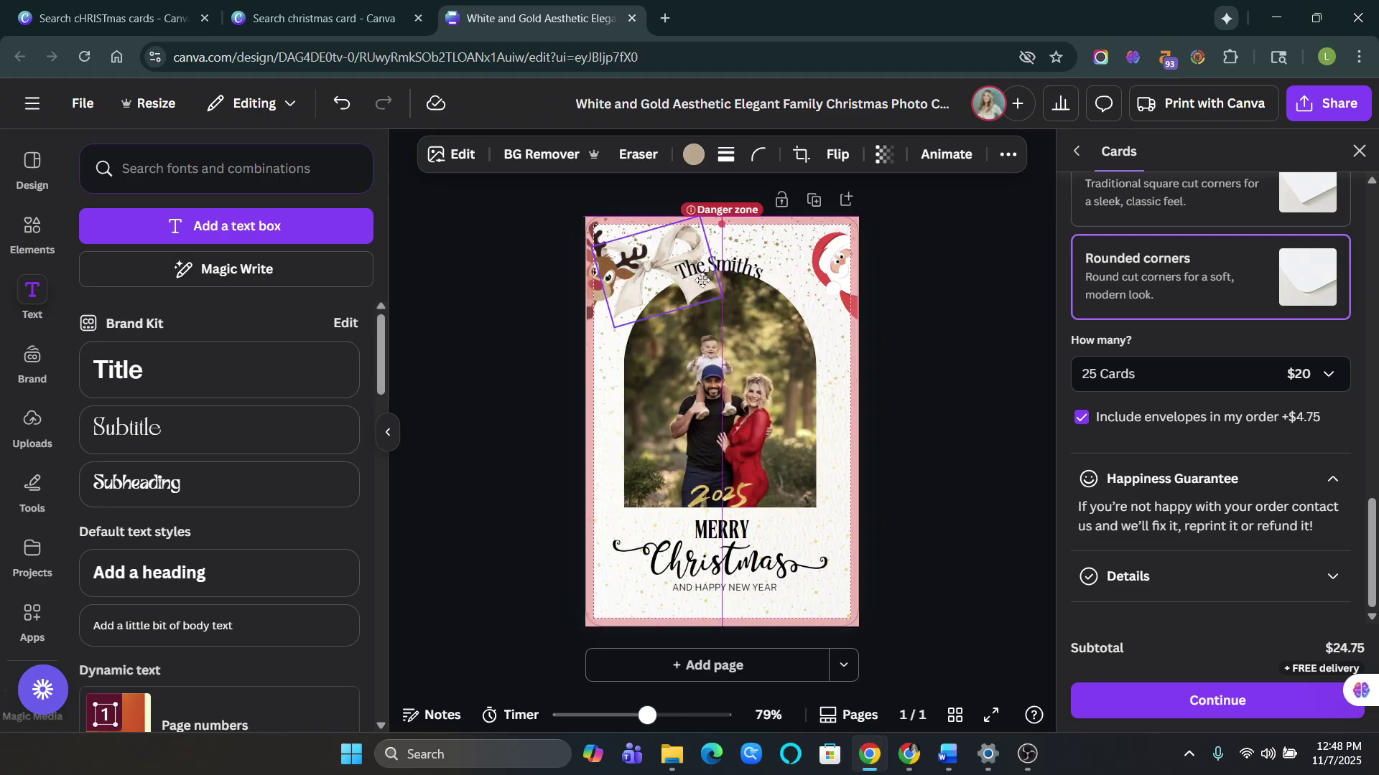
pyautogui.moveTo(703, 280); pyautogui.dragTo(690, 245)
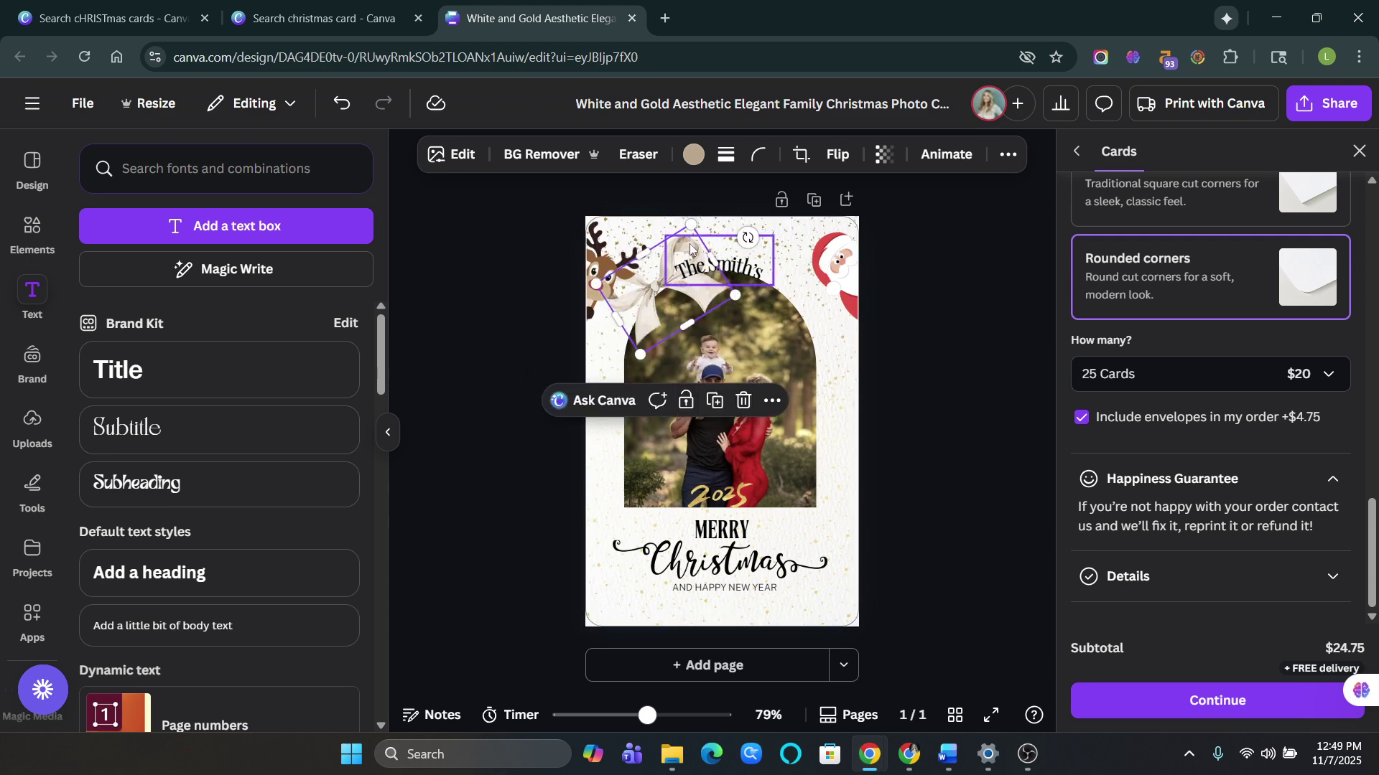
# - Delete the reindeer and Santa graphics, then nudge the bow slightly left and down
pyautogui.click(601, 255)
pyautogui.press('Delete')
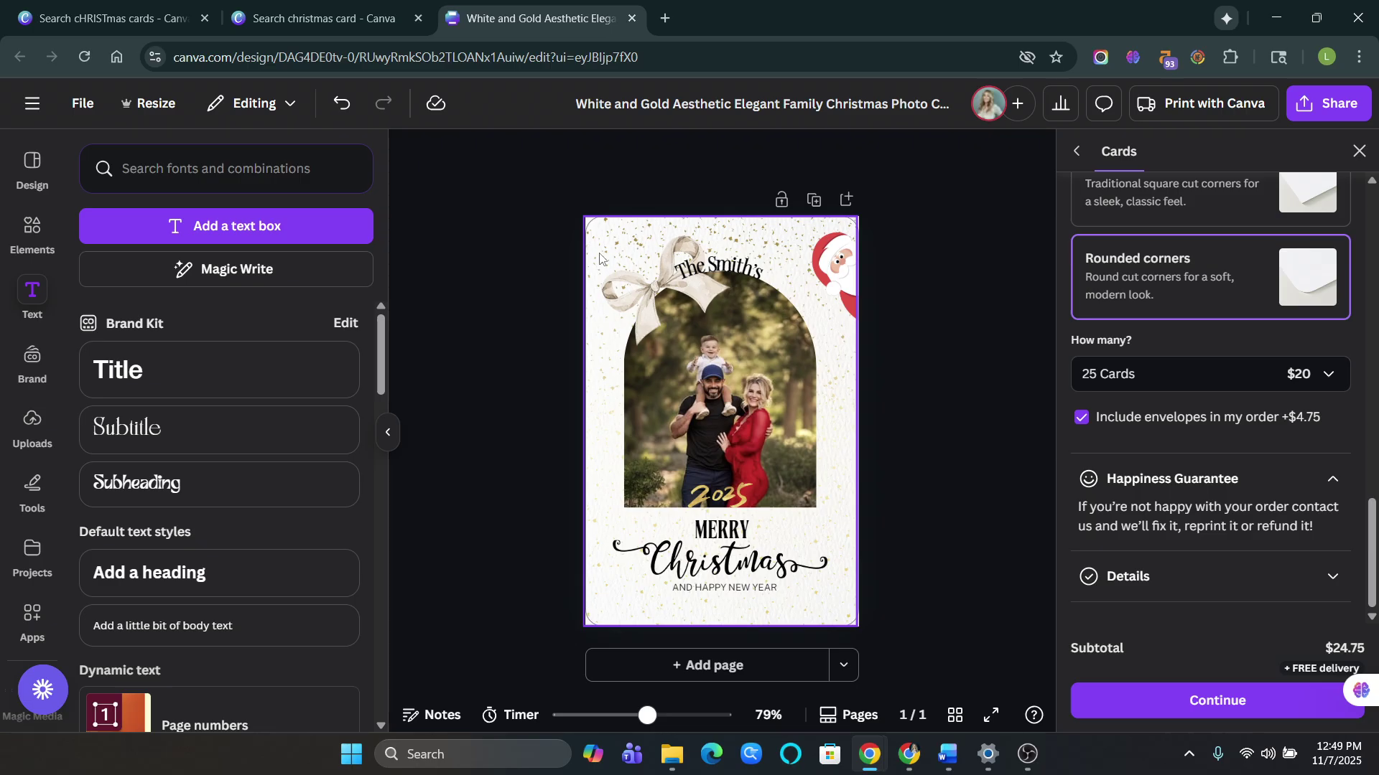
pyautogui.moveTo(833, 277); pyautogui.dragTo(829, 287)
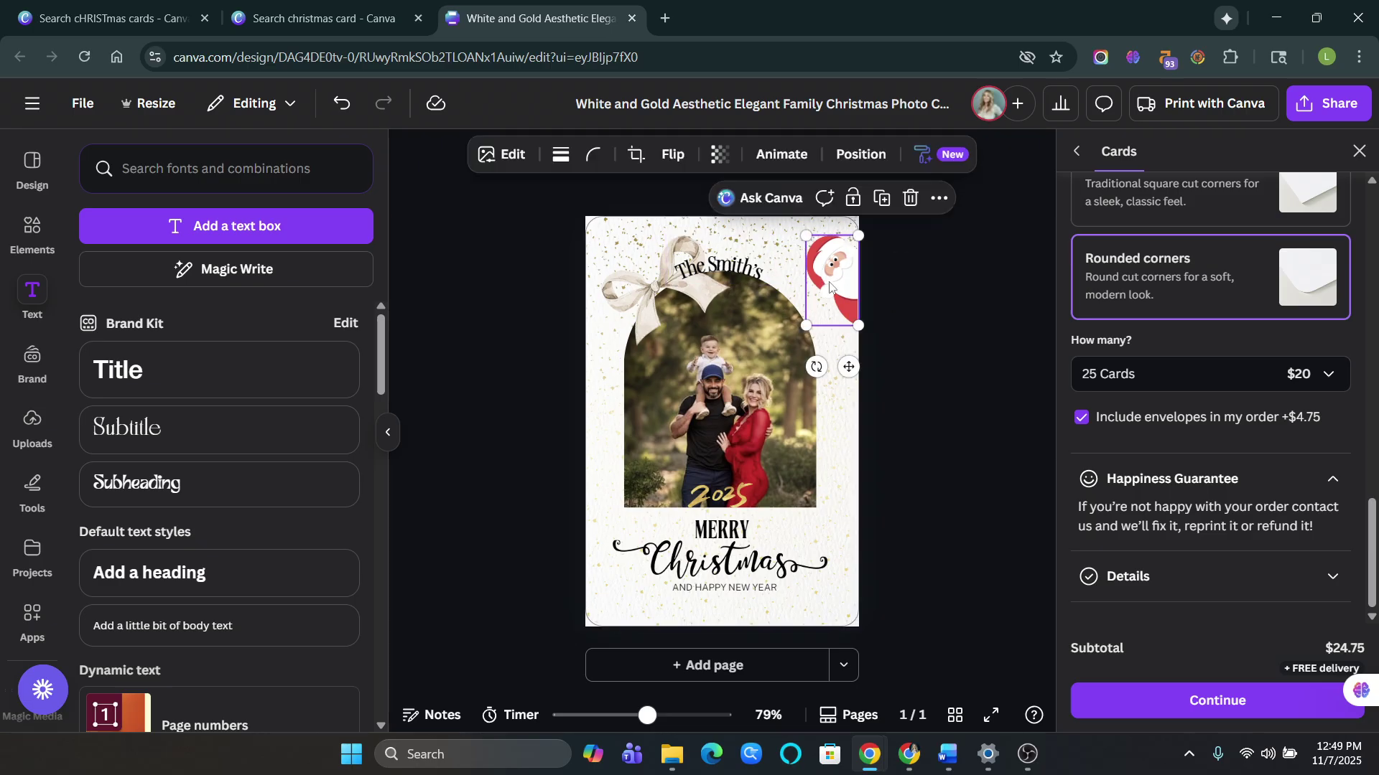
pyautogui.press('Delete')
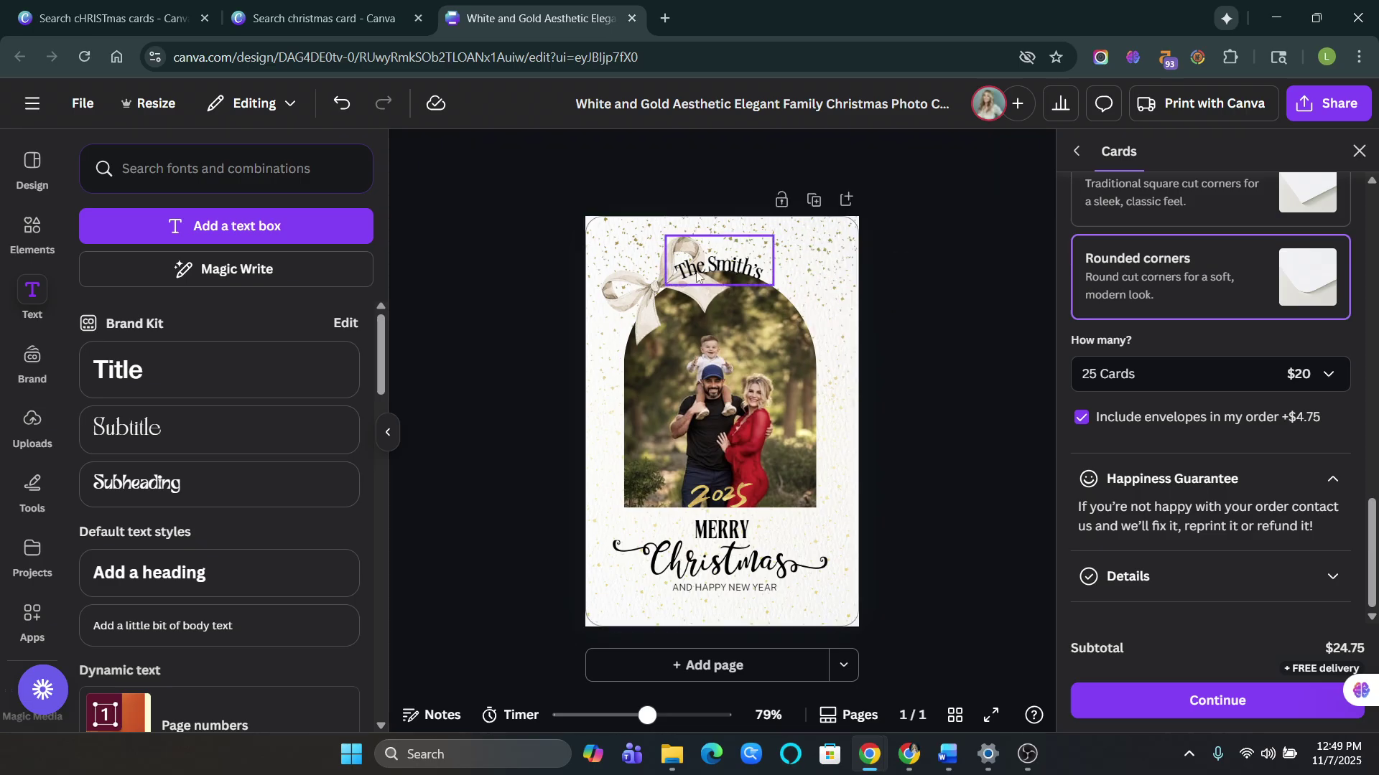
pyautogui.click(618, 290)
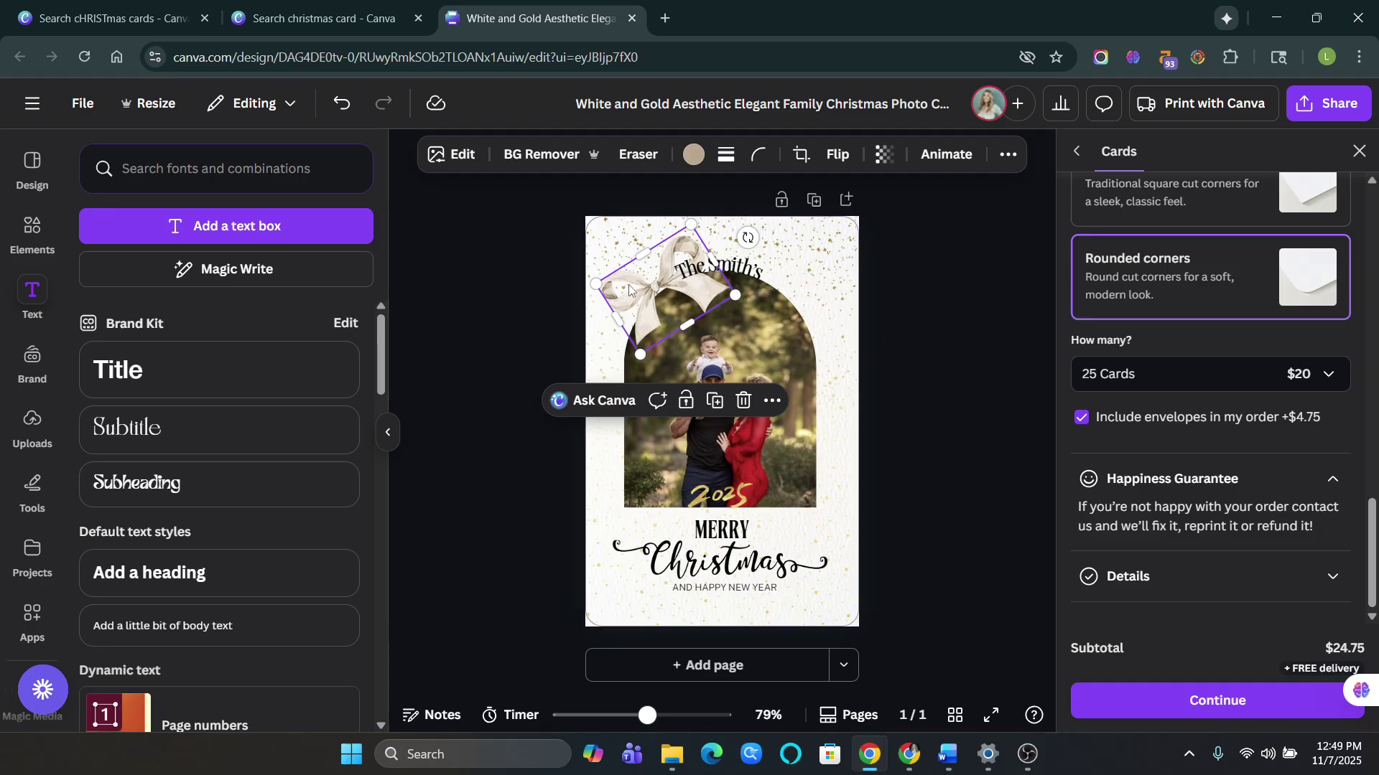
pyautogui.moveTo(628, 290); pyautogui.dragTo(615, 293)
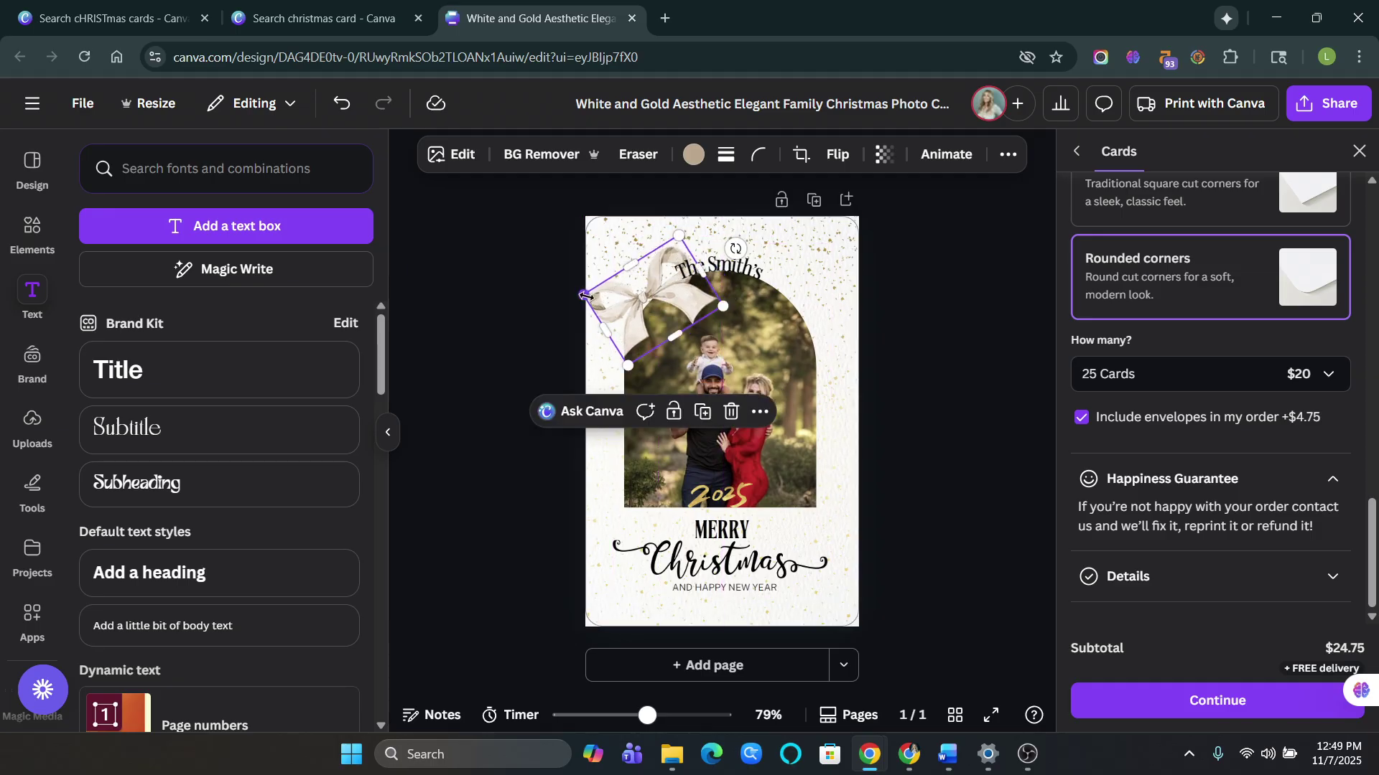
pyautogui.click(890, 310)
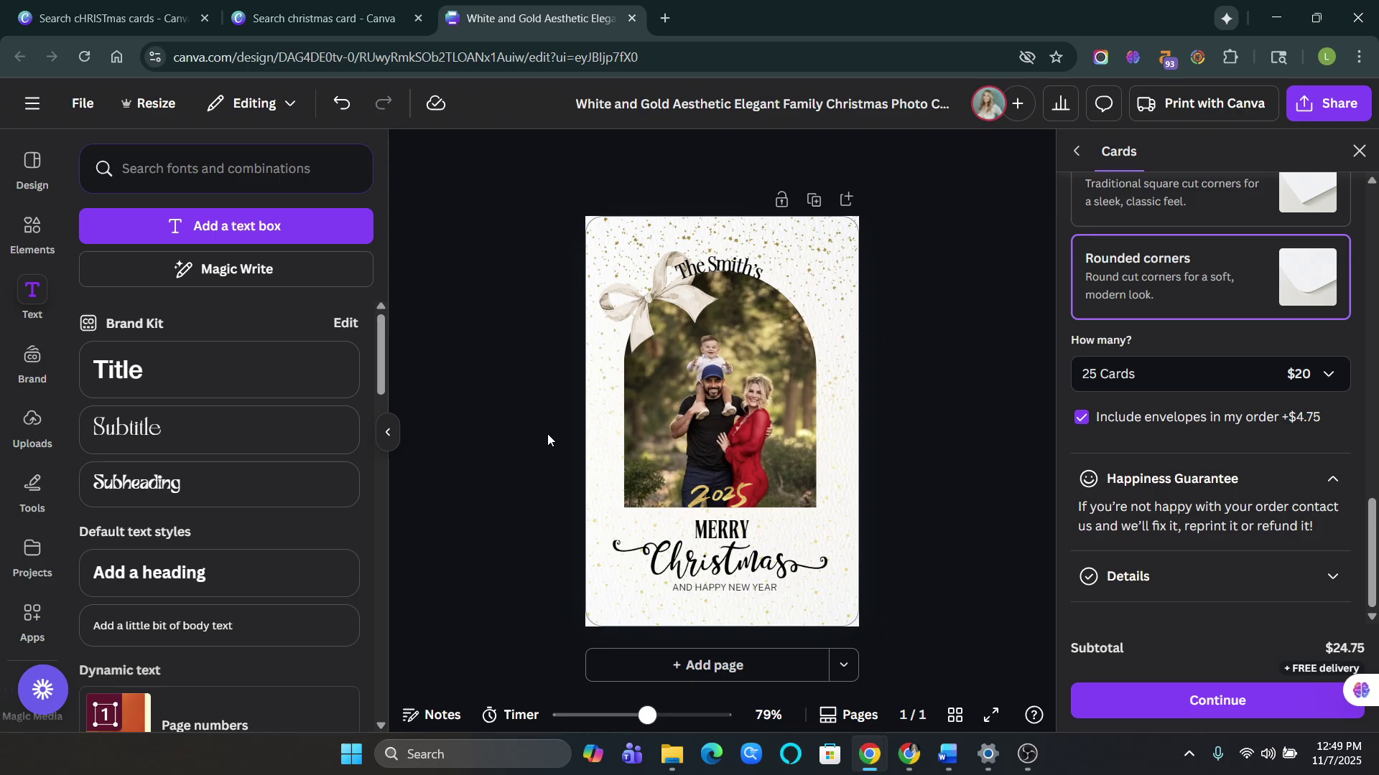
# - Add the pine garland from the xmas results and stretch it across the card's full top edge
pyautogui.click(33, 230)
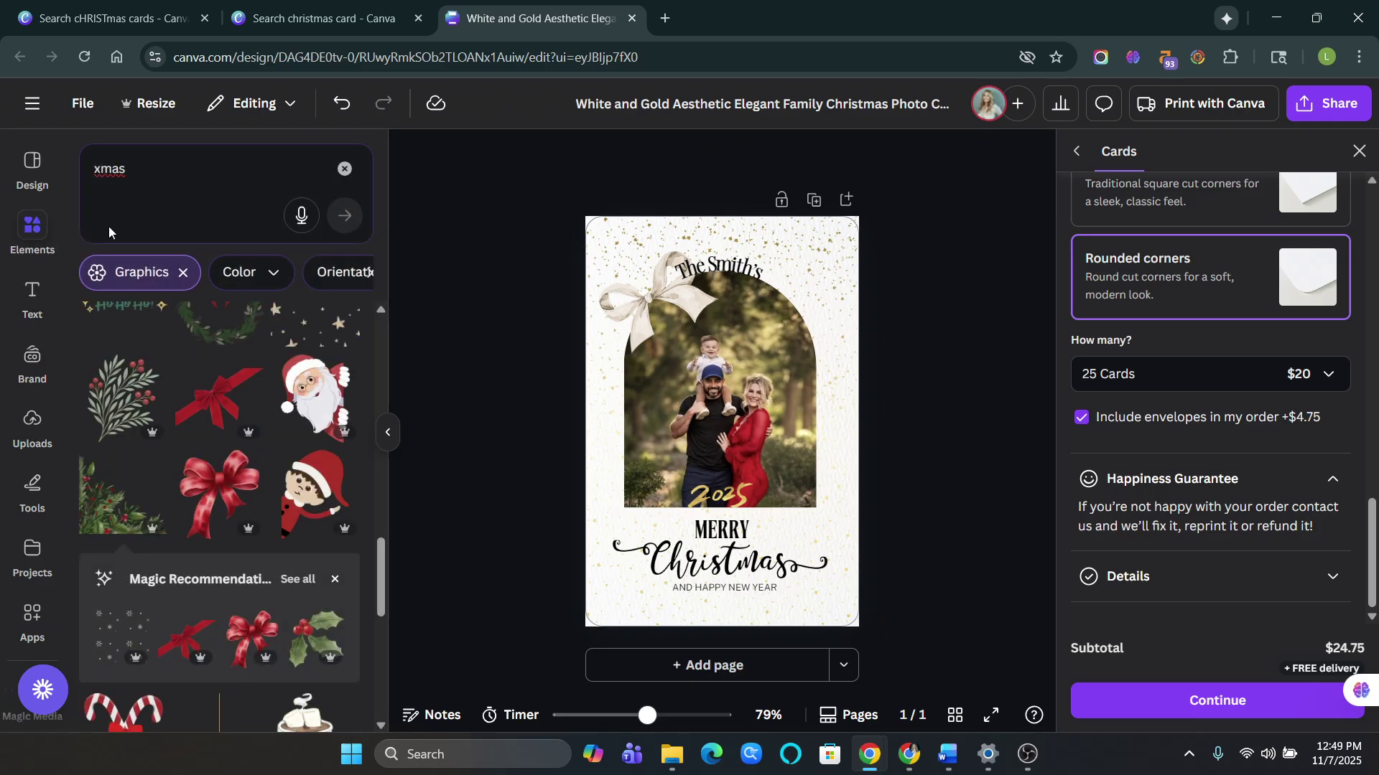
pyautogui.scroll(-3, 218, 457)
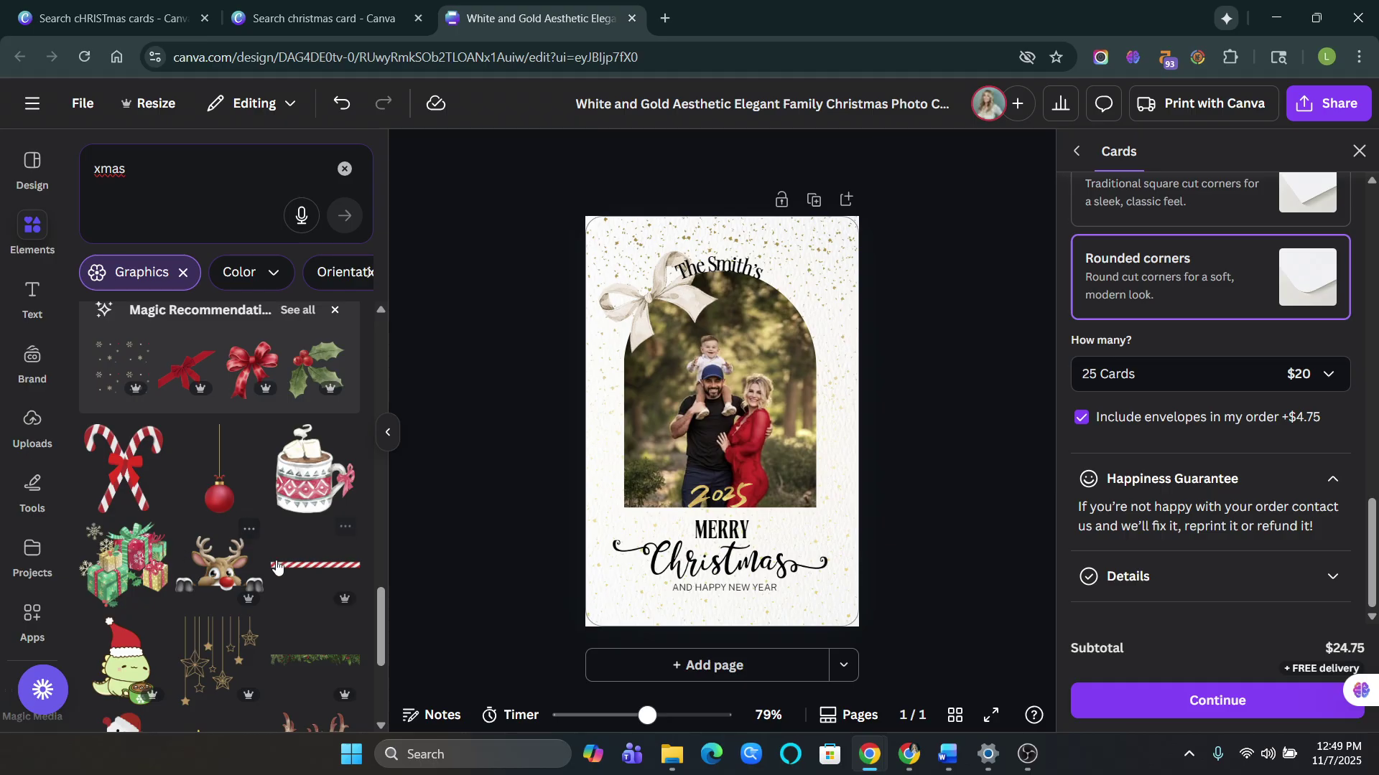
pyautogui.scroll(-1, 266, 618)
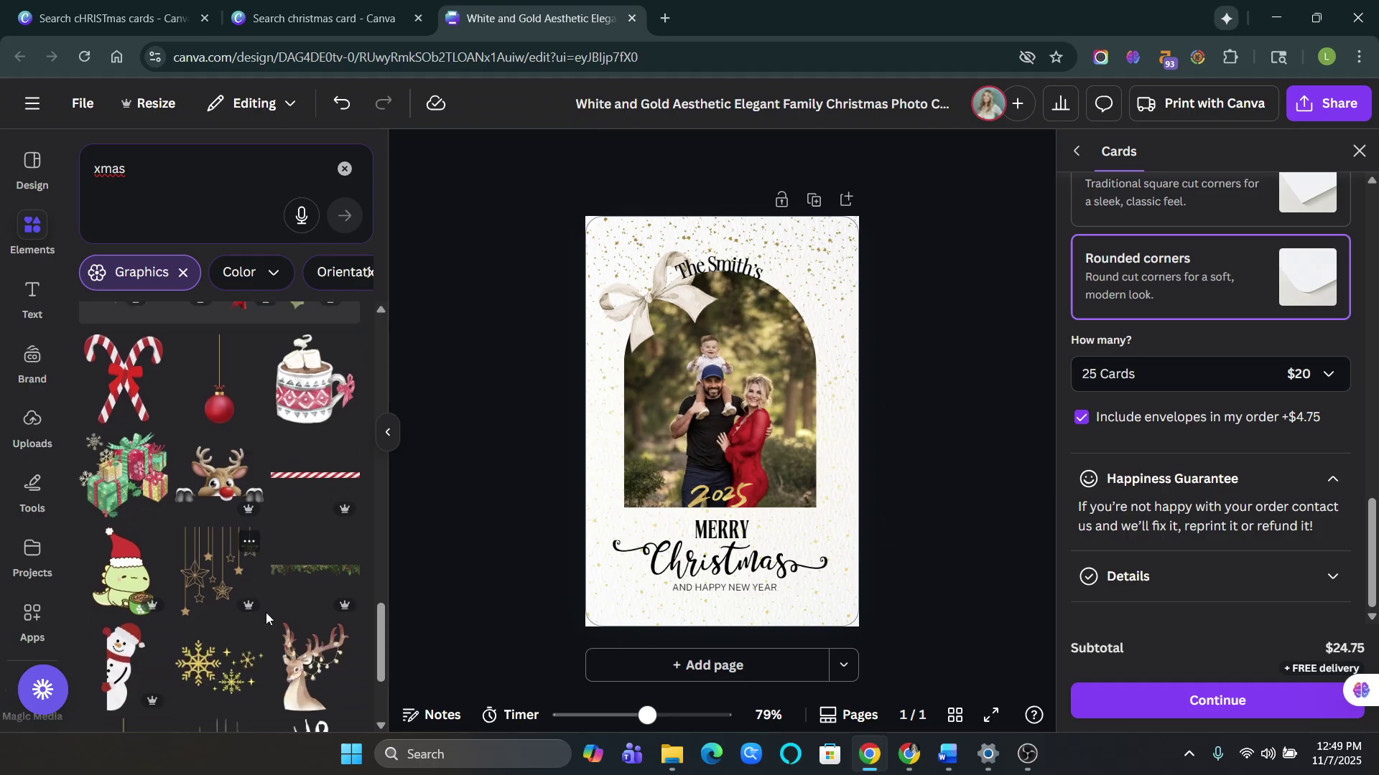
pyautogui.click(303, 575)
pyautogui.moveTo(695, 425); pyautogui.dragTo(732, 431)
pyautogui.moveTo(738, 478); pyautogui.dragTo(708, 295)
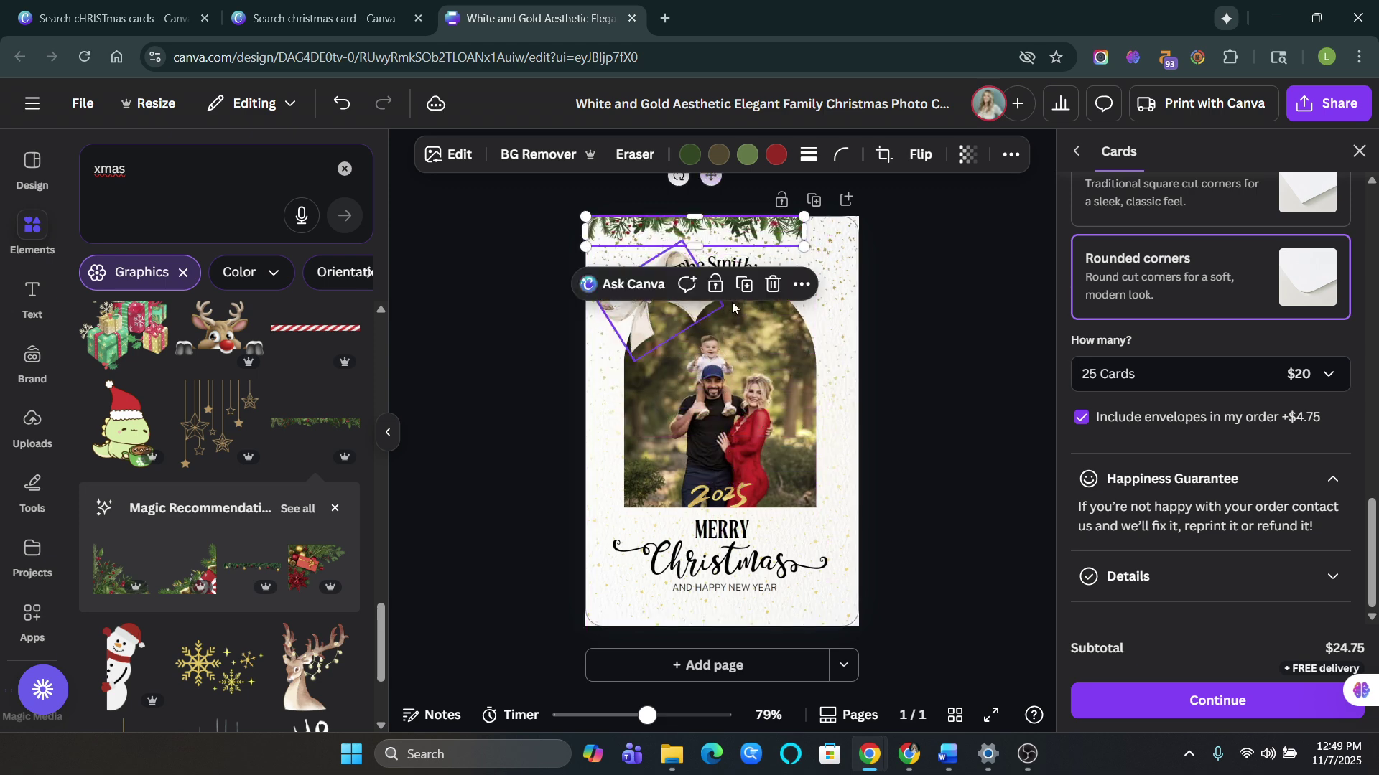
pyautogui.moveTo(804, 231); pyautogui.dragTo(861, 238)
pyautogui.click(862, 235)
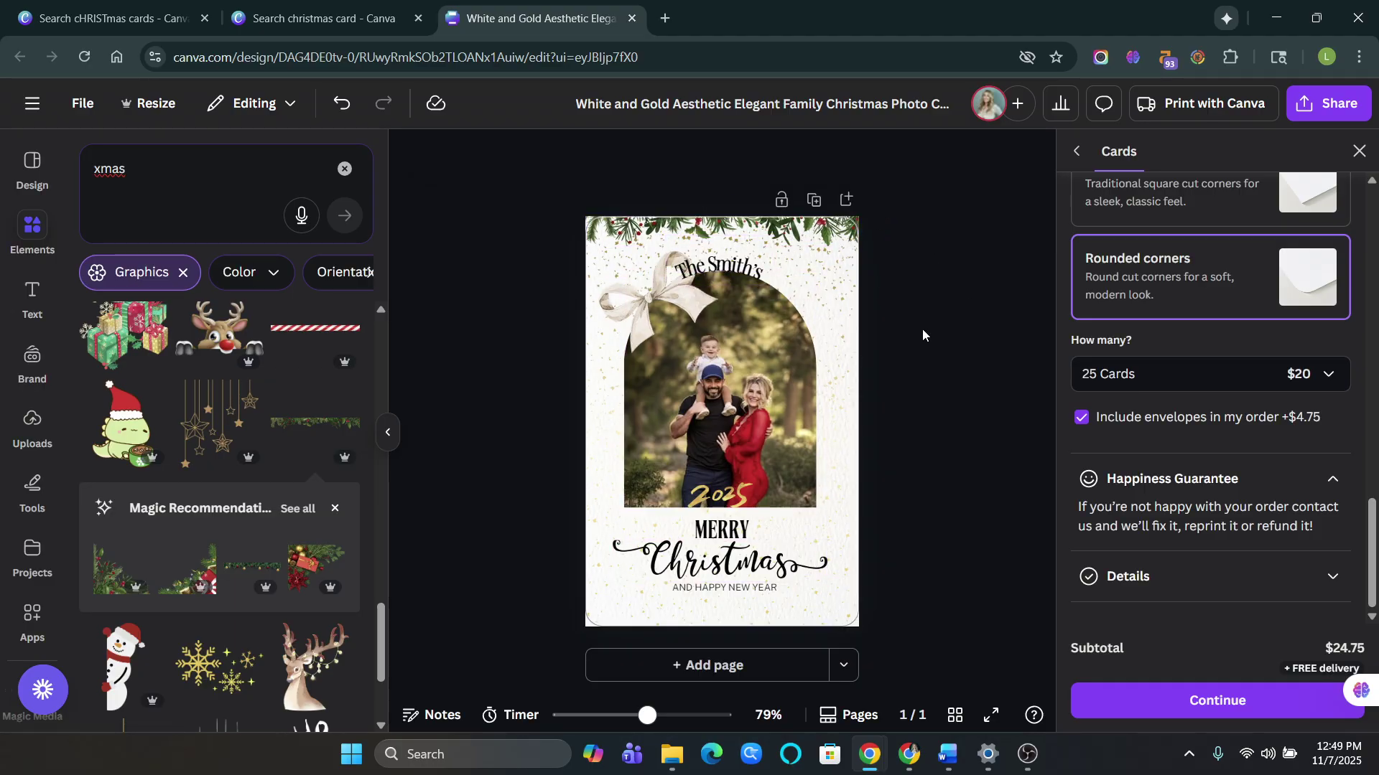
pyautogui.moveTo(615, 301)
pyautogui.mouseDown()
pyautogui.moveTo(782, 535)
pyautogui.moveTo(718, 463)
pyautogui.moveTo(778, 512)
pyautogui.moveTo(718, 546)
pyautogui.moveTo(614, 248)
pyautogui.moveTo(624, 286)
pyautogui.mouseUp()
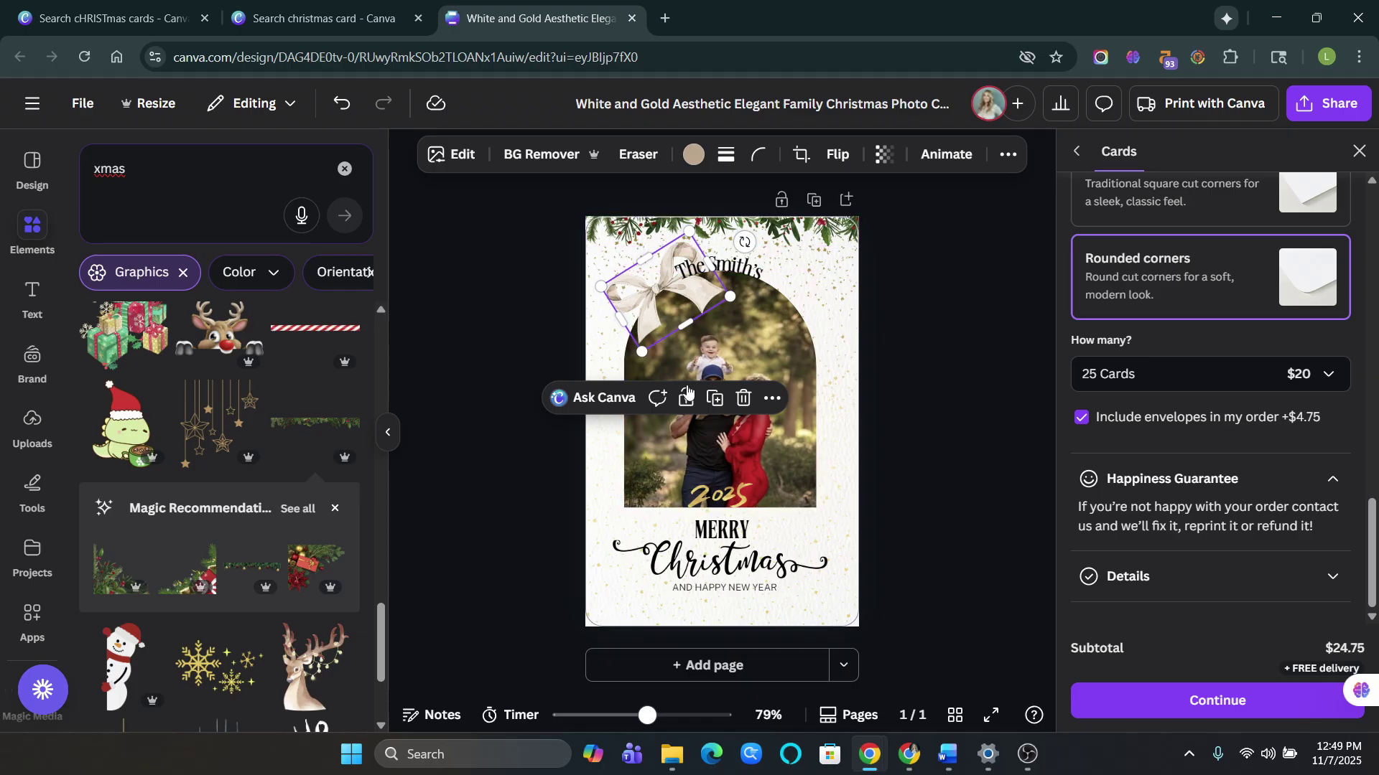
# - Duplicate the cream bow, then rotate and position the copy at the photo's top-right
pyautogui.click(714, 399)
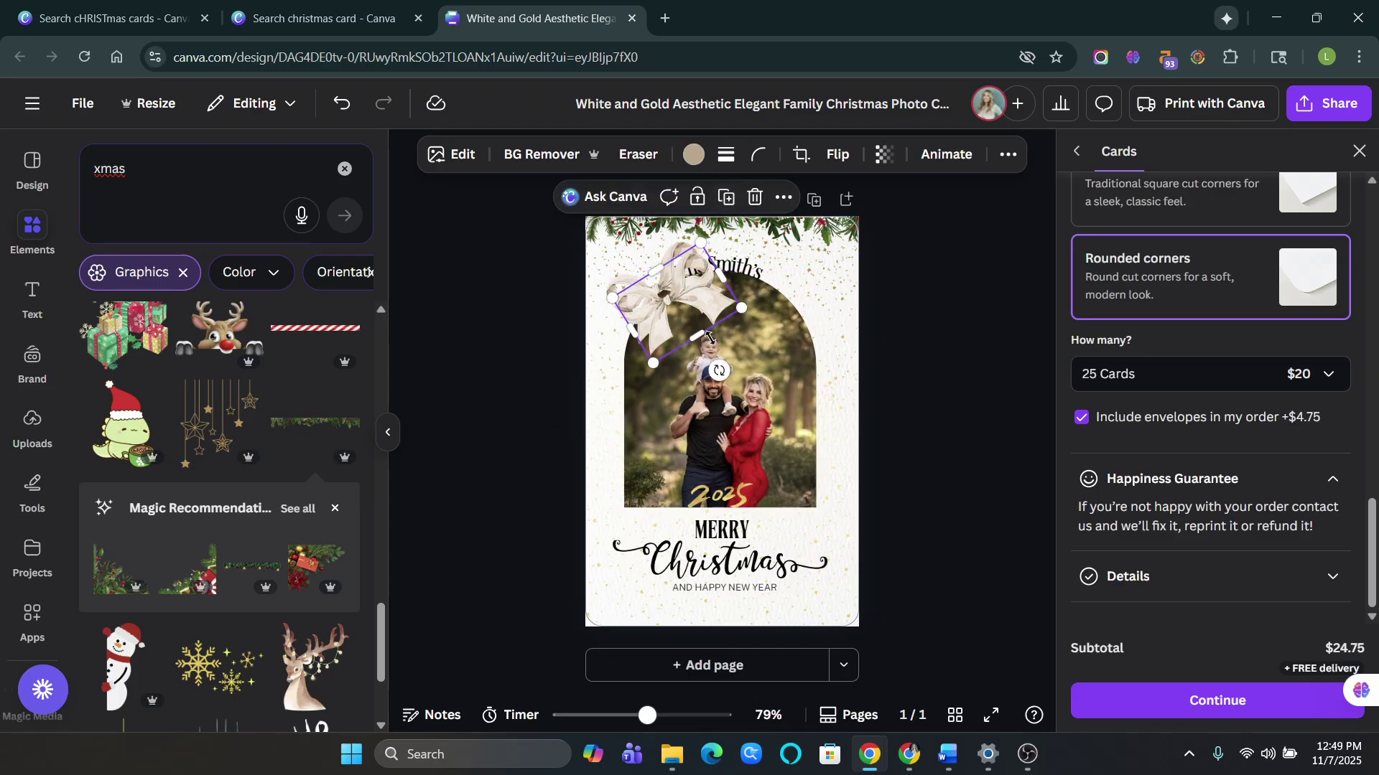
pyautogui.moveTo(718, 370); pyautogui.dragTo(645, 375)
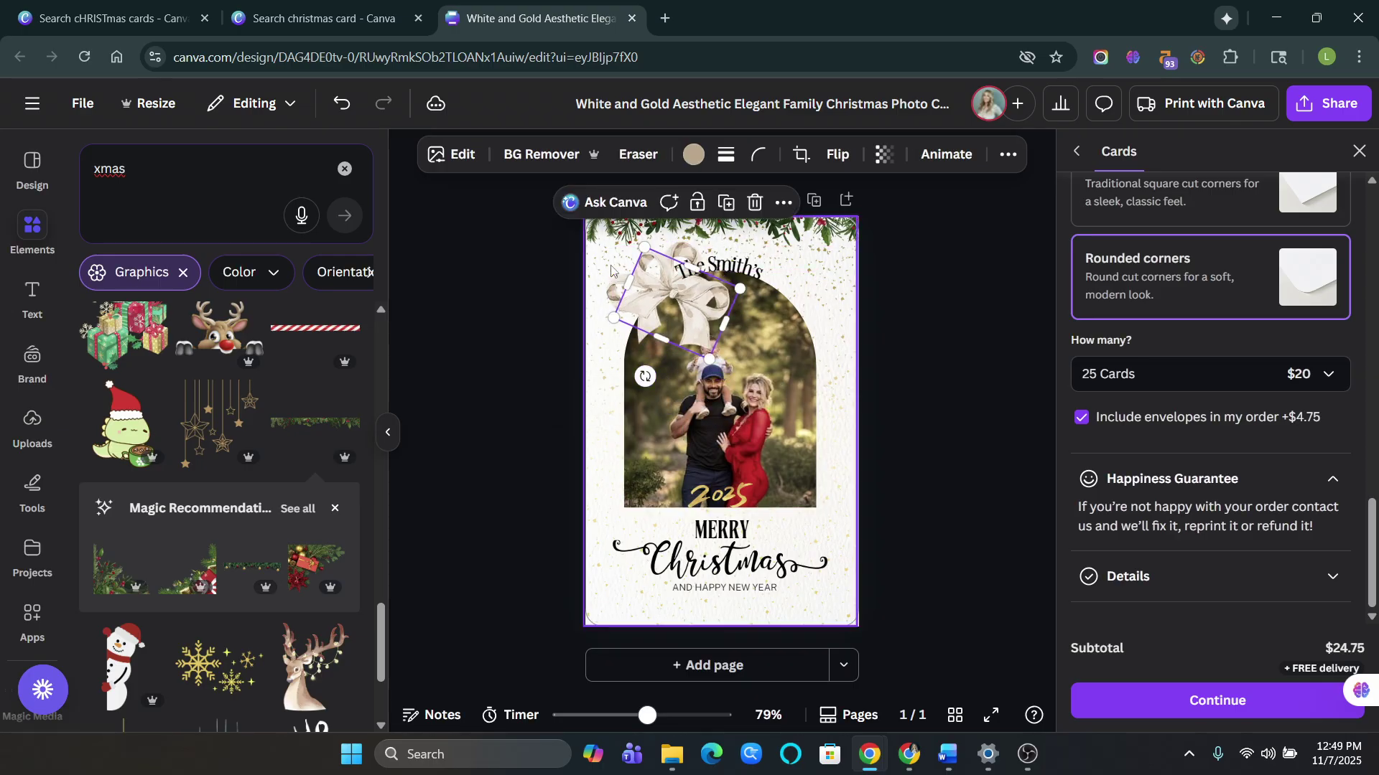
pyautogui.moveTo(659, 273); pyautogui.dragTo(777, 257)
pyautogui.moveTo(880, 324); pyautogui.dragTo(873, 341)
pyautogui.moveTo(826, 301); pyautogui.dragTo(820, 313)
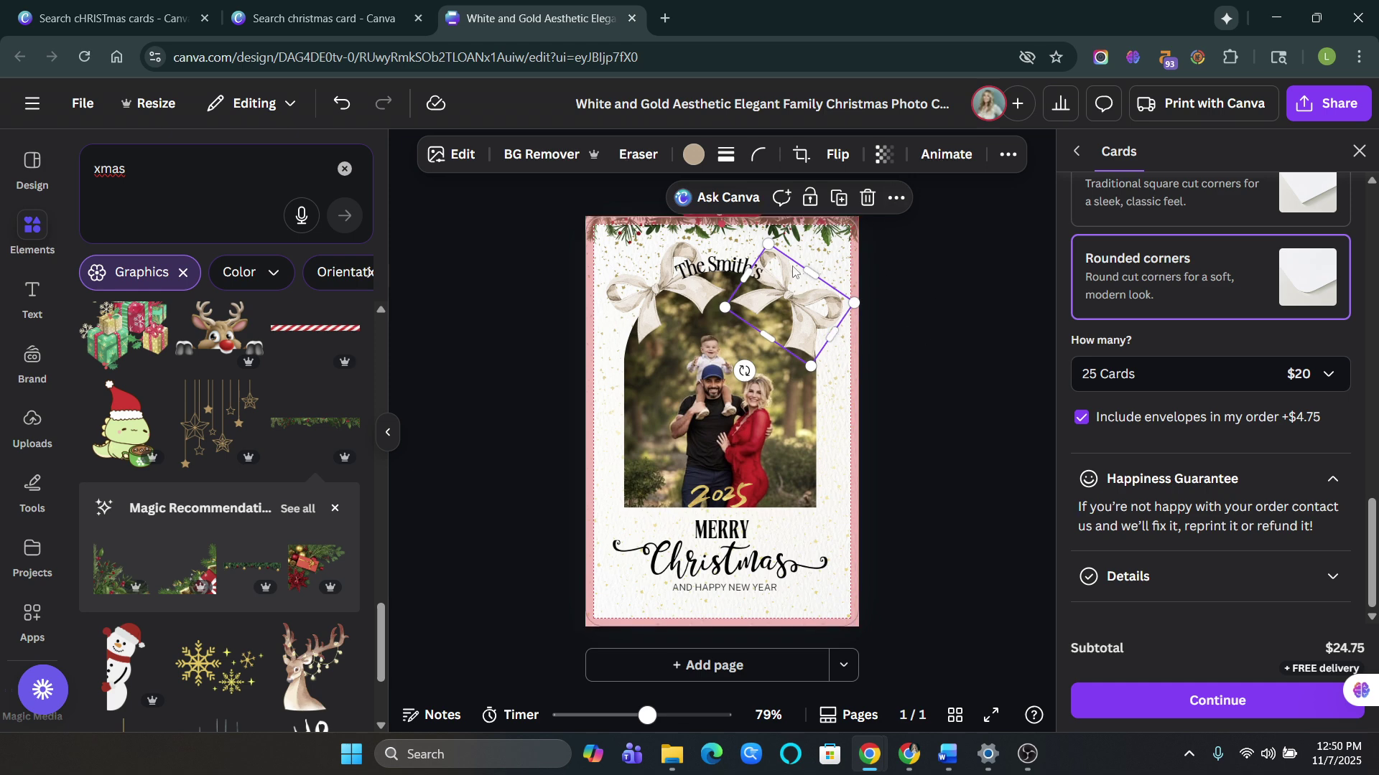
pyautogui.moveTo(826, 297); pyautogui.dragTo(819, 300)
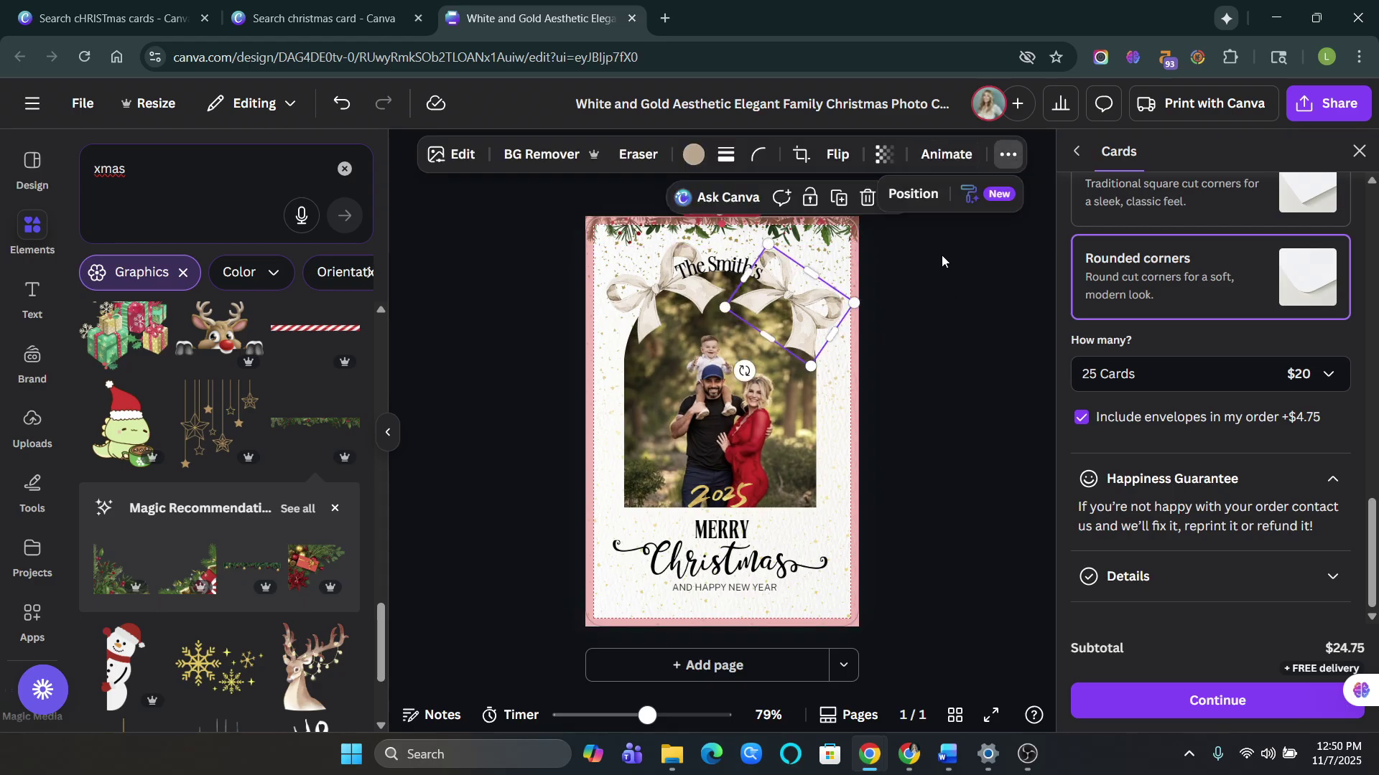
# - Layer the second bow in front, then one step back so The Smith's text stays above it
pyautogui.click(922, 201)
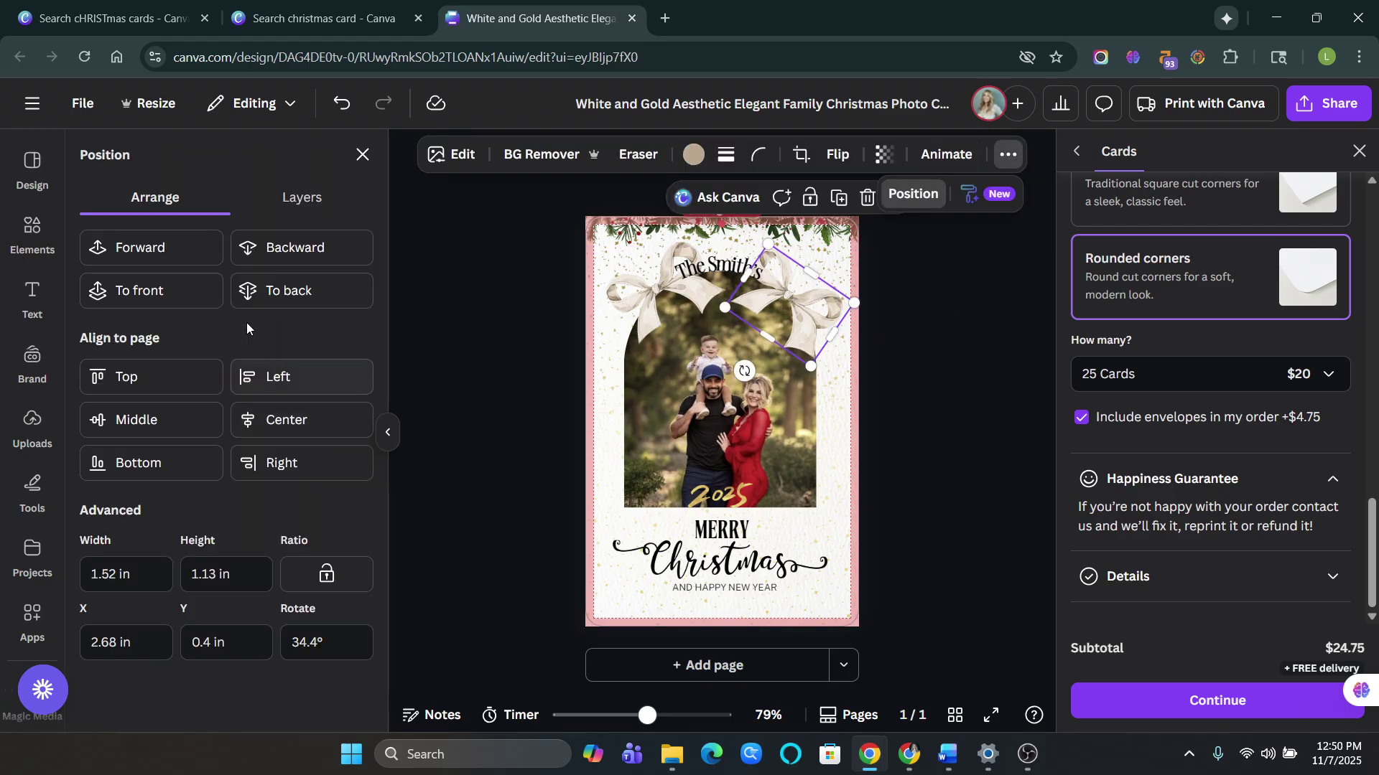
pyautogui.click(145, 299)
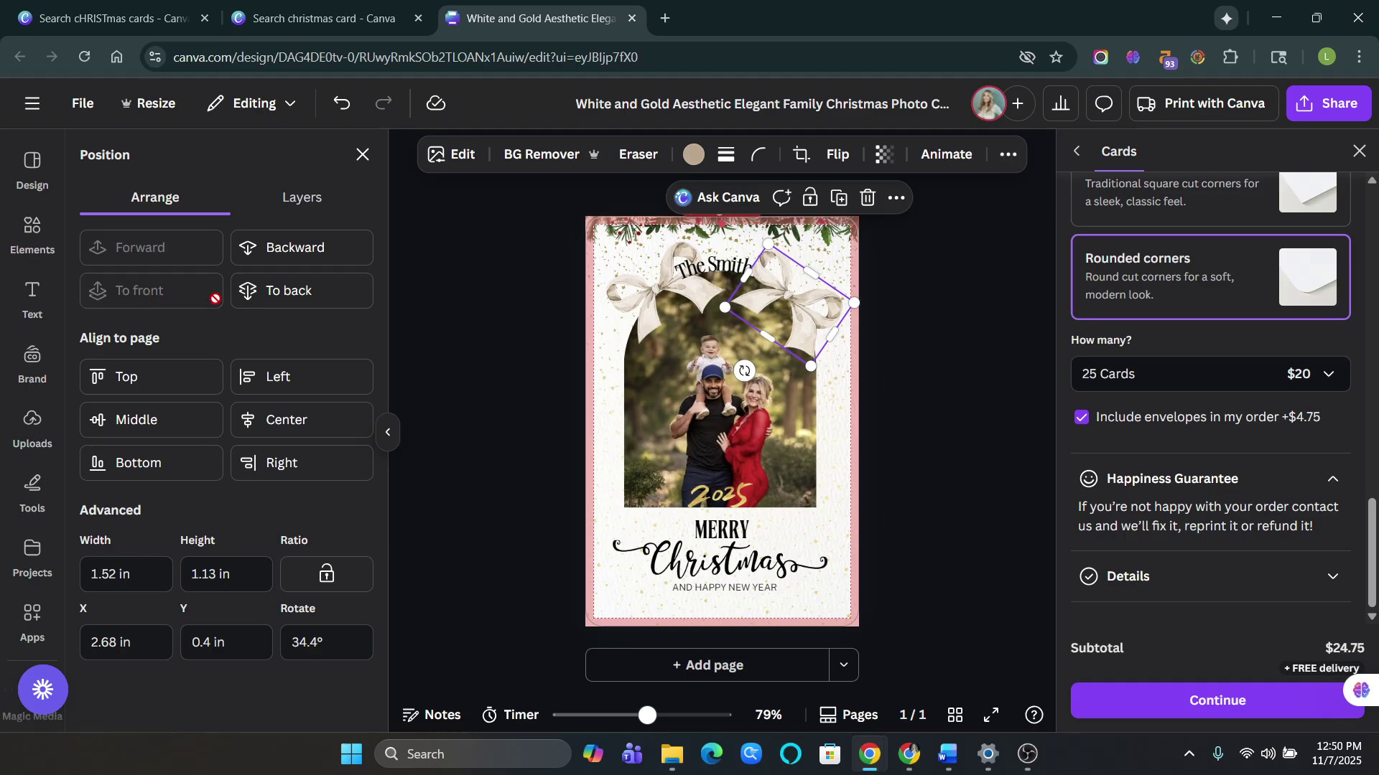
pyautogui.click(314, 251)
pyautogui.click(922, 354)
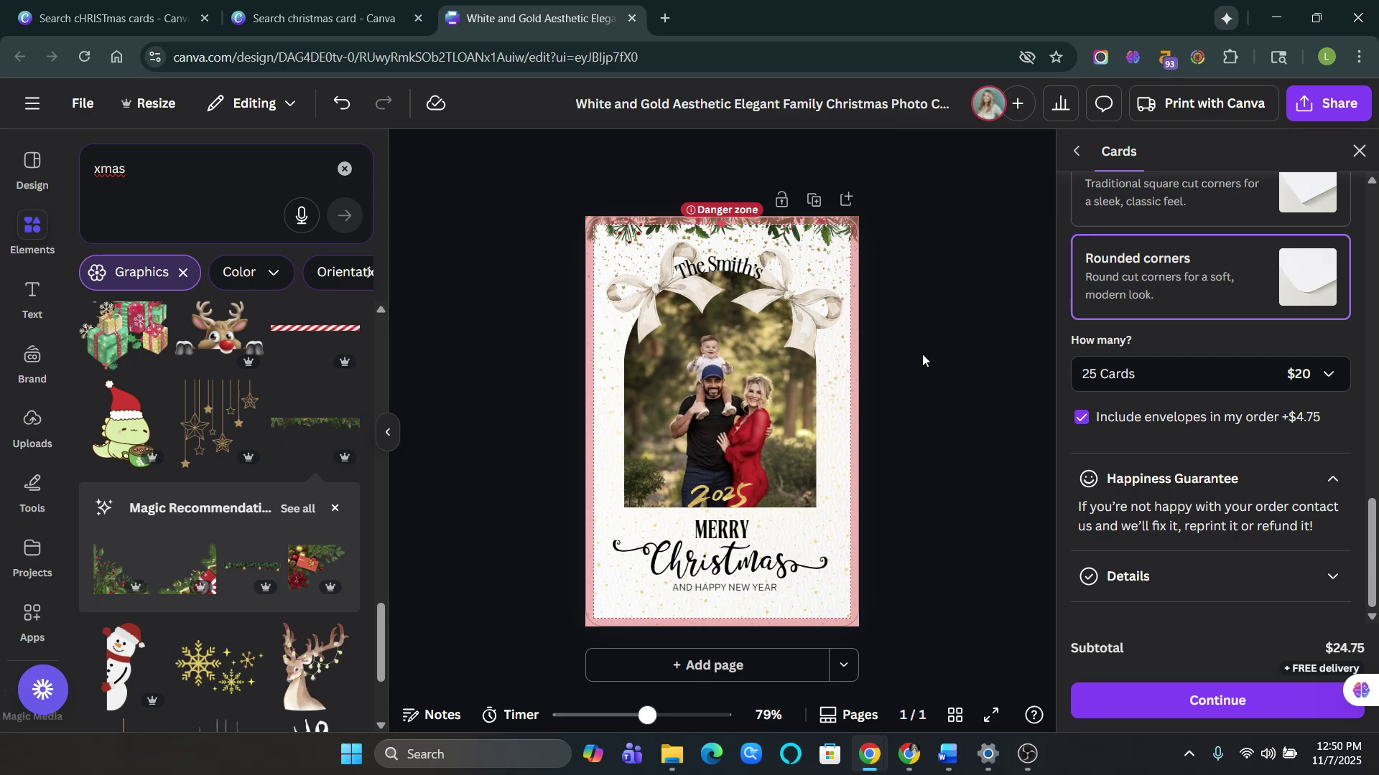
# - Stretch the top garland's bottom edge downward to deepen it
pyautogui.click(725, 235)
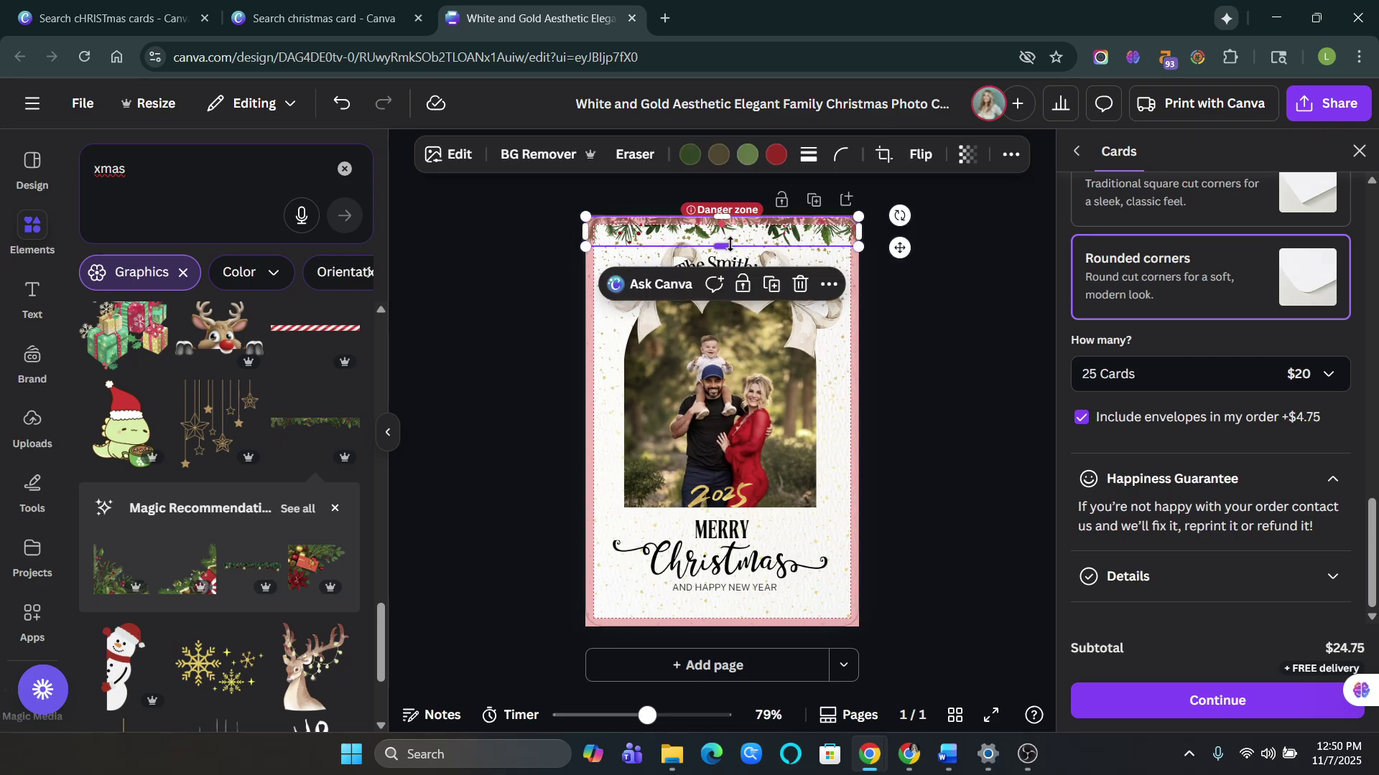
pyautogui.moveTo(731, 244); pyautogui.dragTo(730, 252)
pyautogui.click(1033, 472)
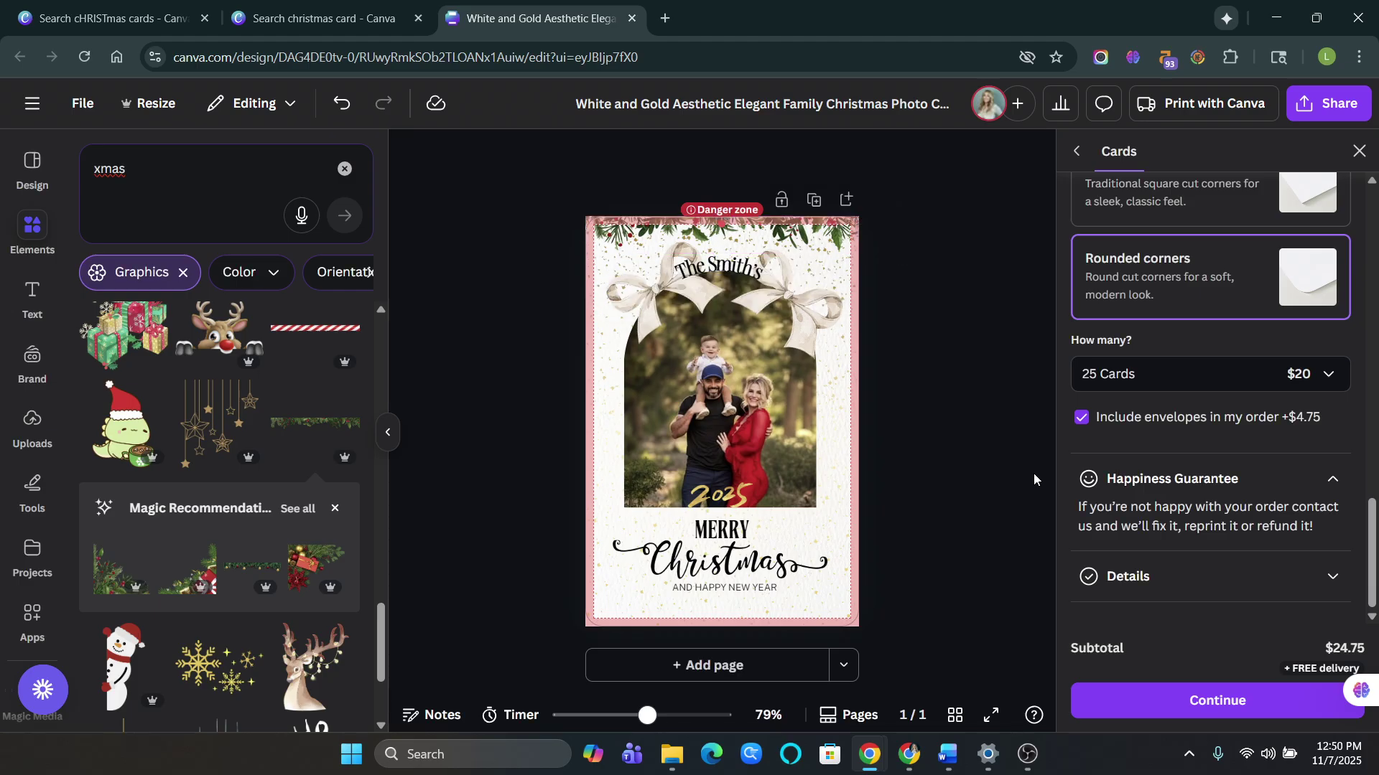
# - Continue to the print-readiness check and turn on Automagically fix 3 issues
pyautogui.click(1262, 703)
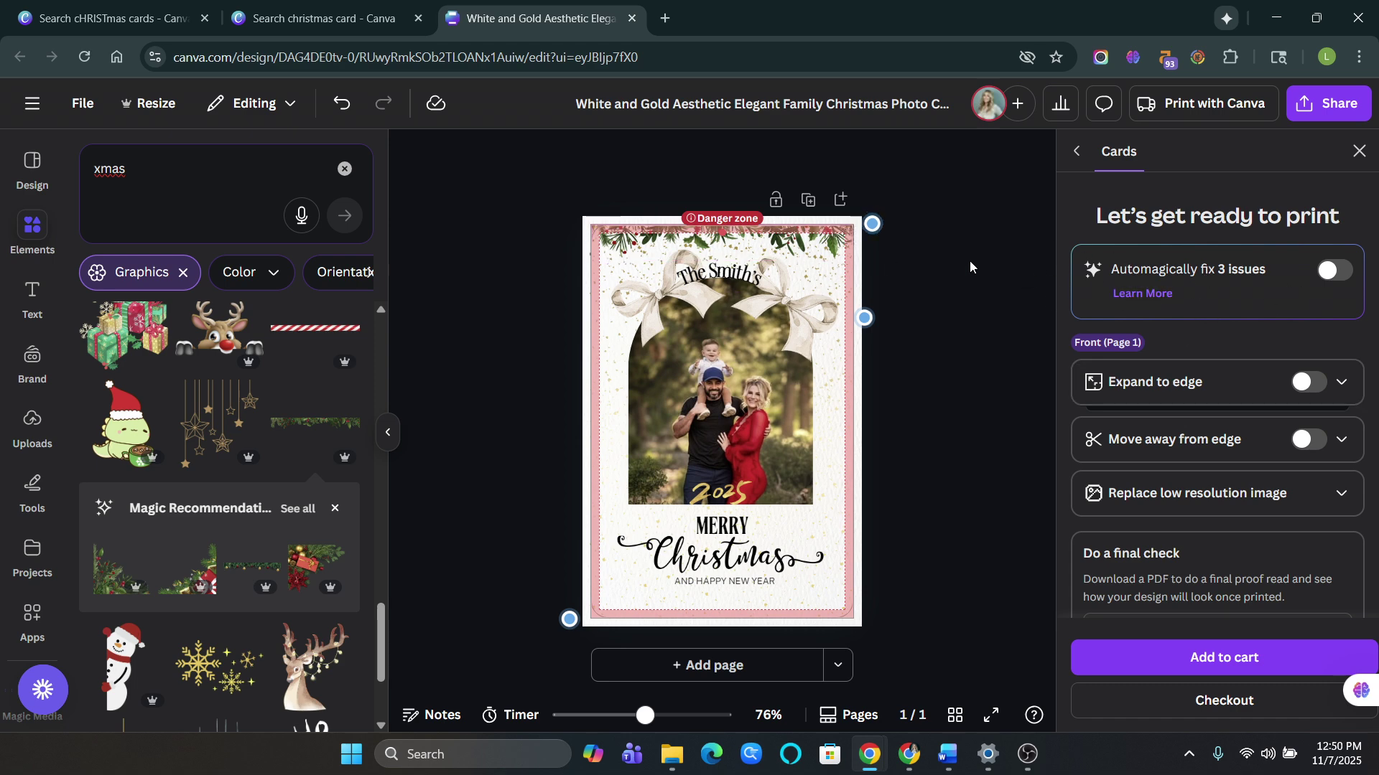
pyautogui.click(1328, 273)
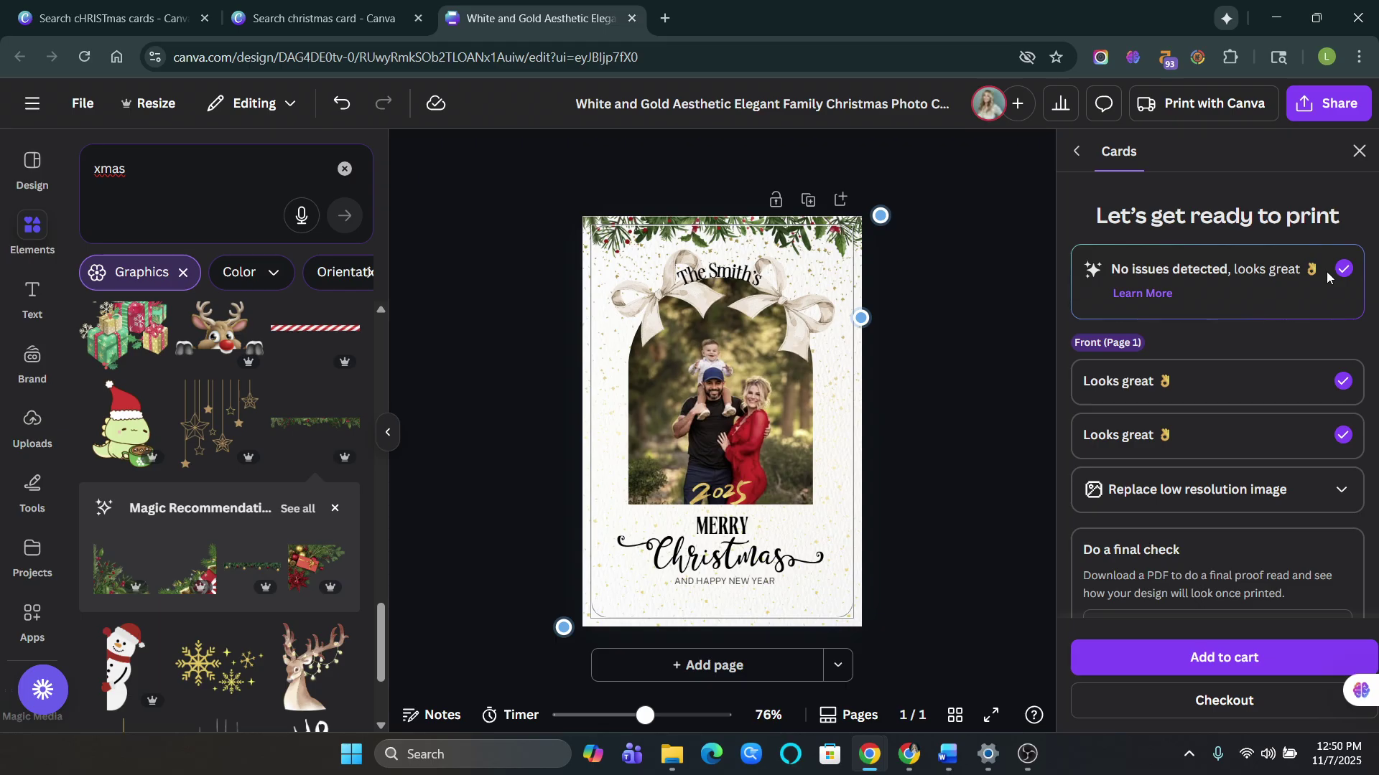